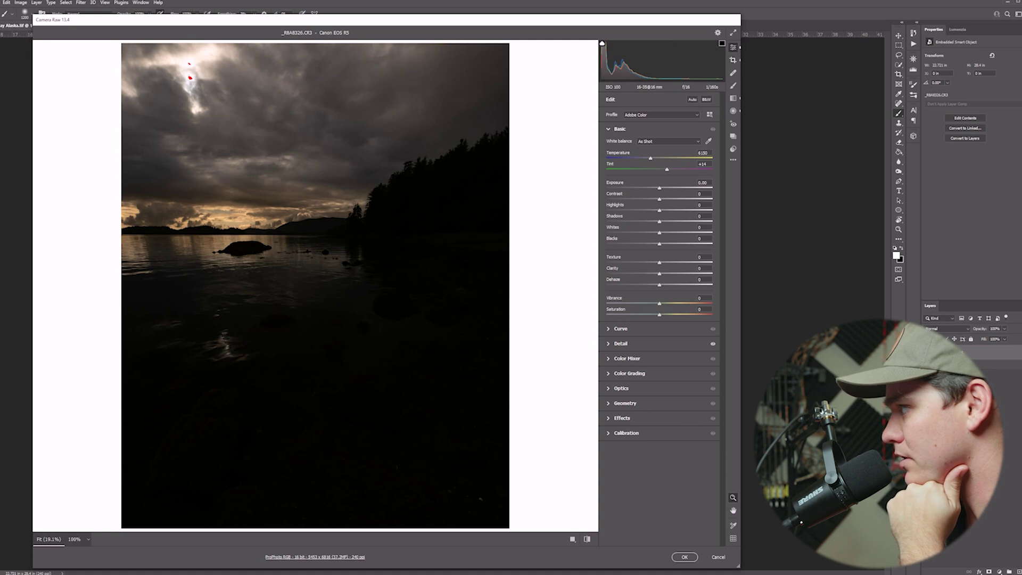
# Set the photo's exposure to +2.20, highlights to -100 and whites to -28
pyautogui.moveTo(660, 187); pyautogui.dragTo(682, 187)
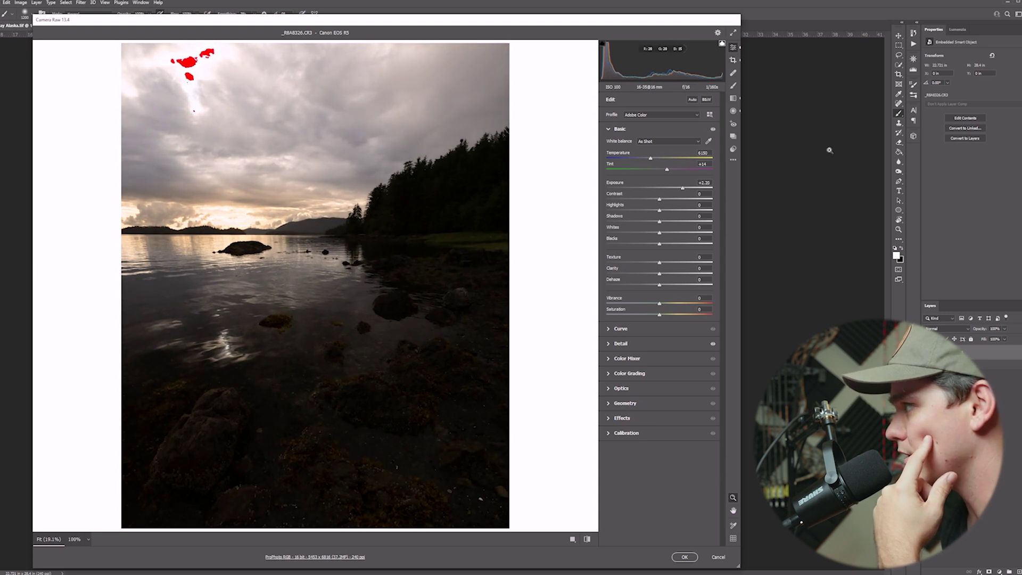
pyautogui.moveTo(659, 210); pyautogui.dragTo(606, 211)
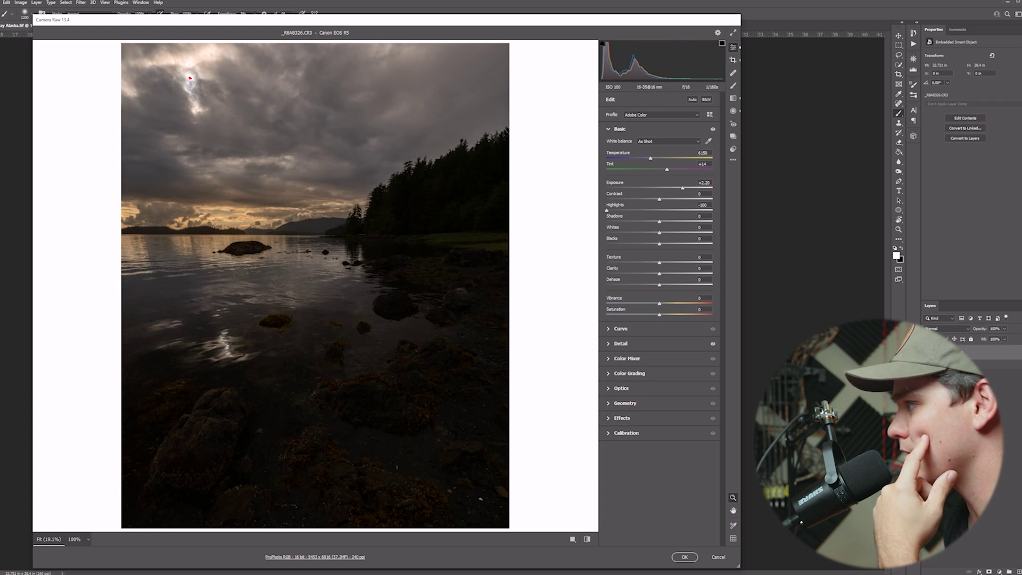
pyautogui.moveTo(660, 232); pyautogui.dragTo(643, 233)
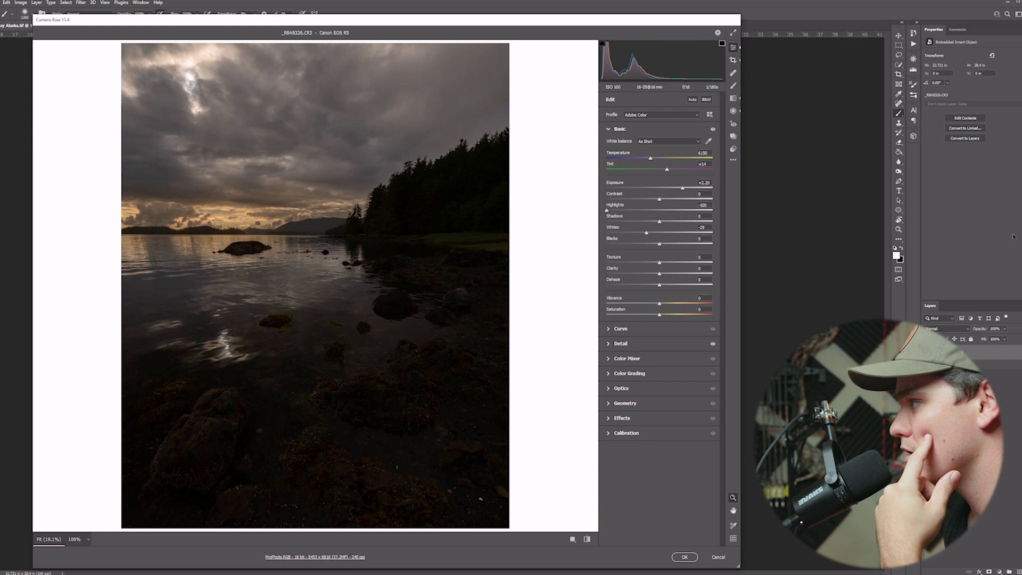
# Lift the dark tones by setting shadows to +69 and blacks to +88, and soften the contrast to -9
pyautogui.moveTo(660, 222); pyautogui.dragTo(687, 222)
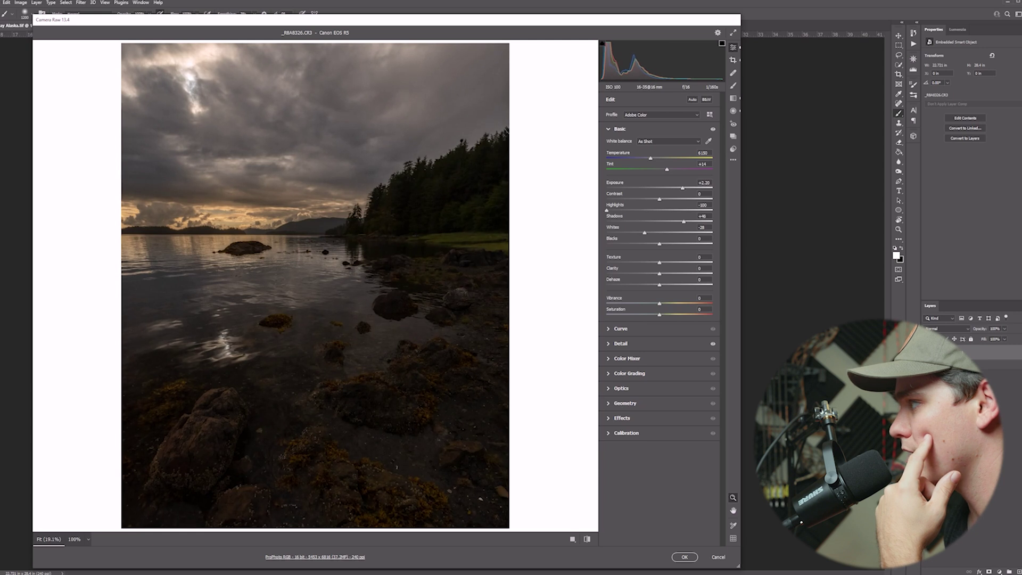
pyautogui.moveTo(659, 243); pyautogui.dragTo(700, 244)
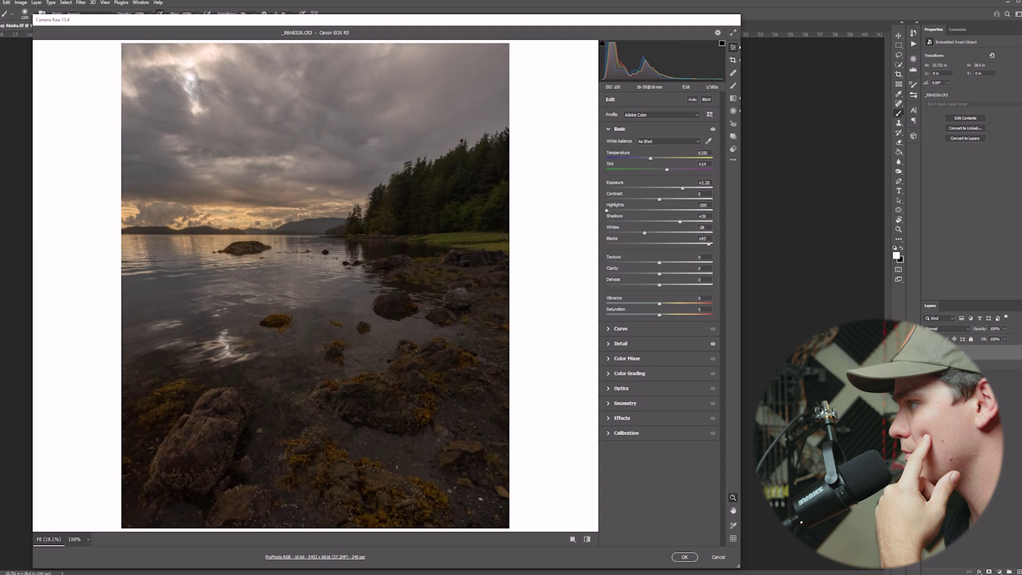
pyautogui.moveTo(701, 244); pyautogui.dragTo(707, 244)
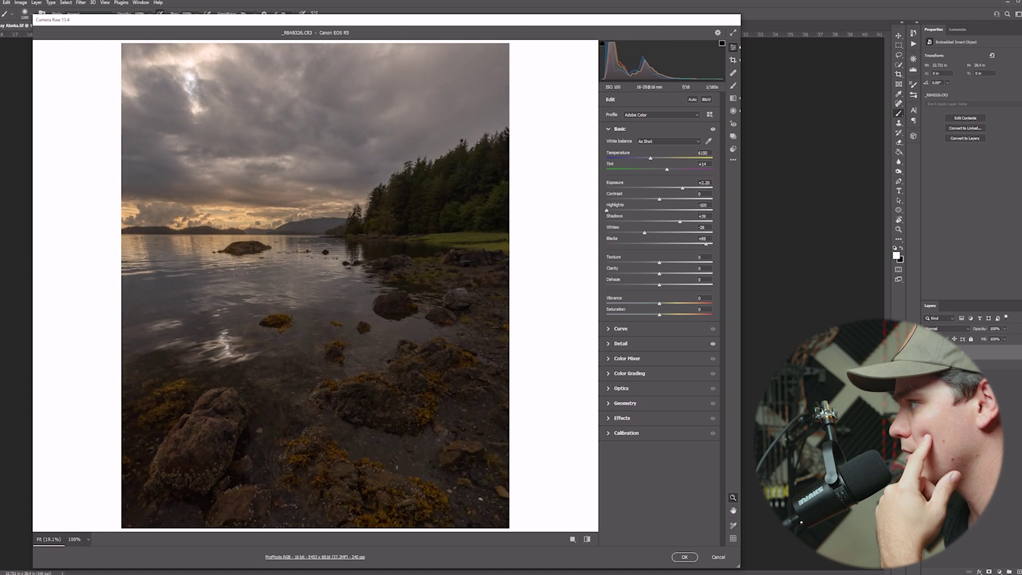
pyautogui.moveTo(649, 199); pyautogui.dragTo(655, 199)
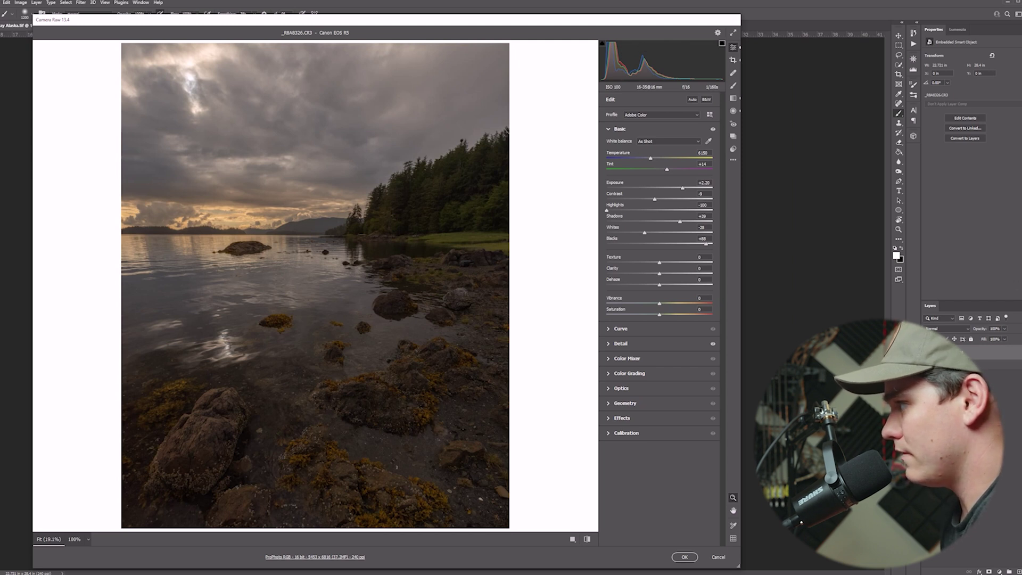
pyautogui.moveTo(681, 219); pyautogui.dragTo(696, 221)
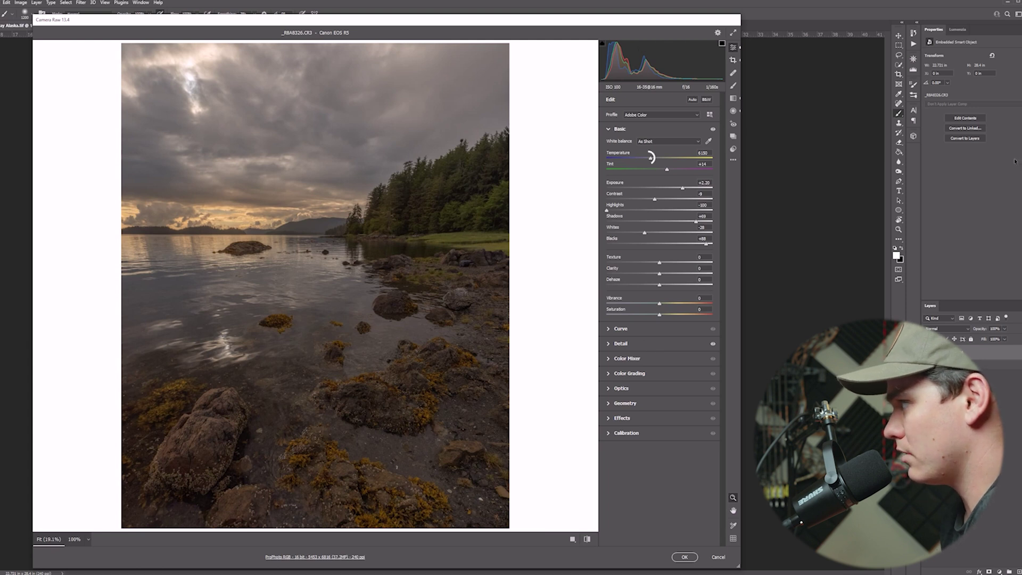
# Cool the white balance to a temperature of 4800 with a tint of +16
pyautogui.moveTo(650, 159); pyautogui.dragTo(646, 158)
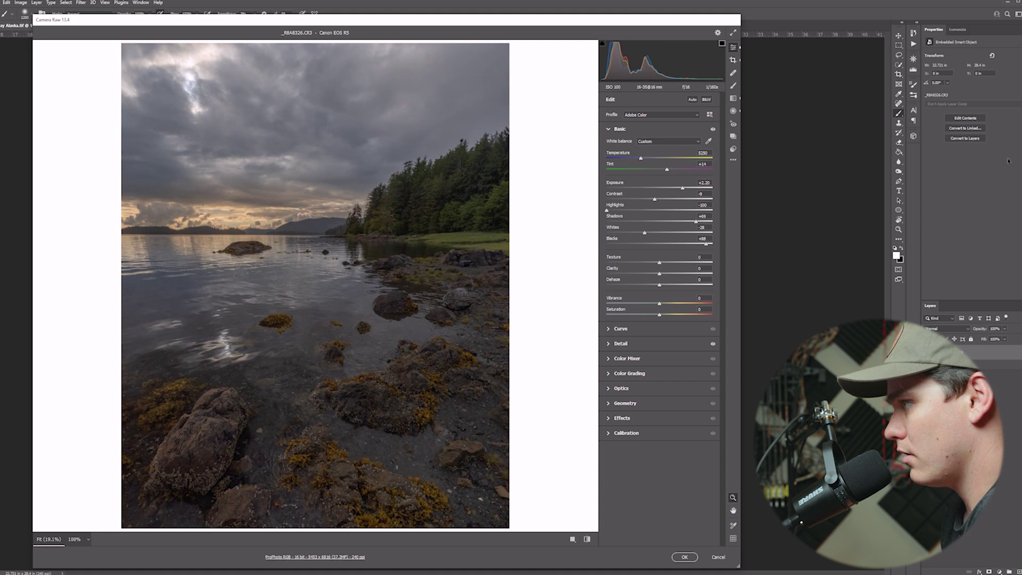
pyautogui.press('Down')
pyautogui.press('Down')
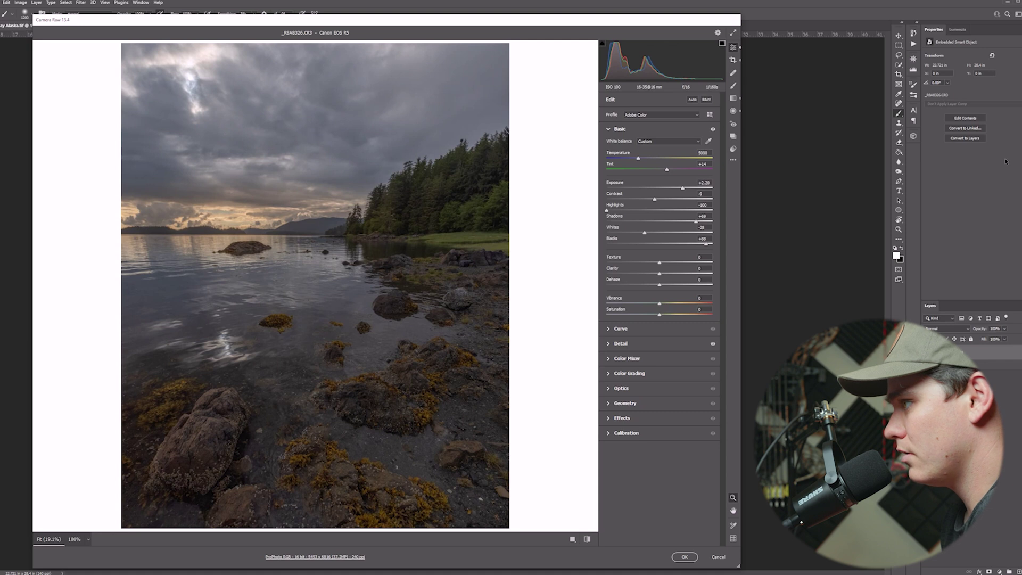
pyautogui.press('Down')
pyautogui.press('Up')
pyautogui.press('Up')
pyautogui.press('Up')
pyautogui.press('Up')
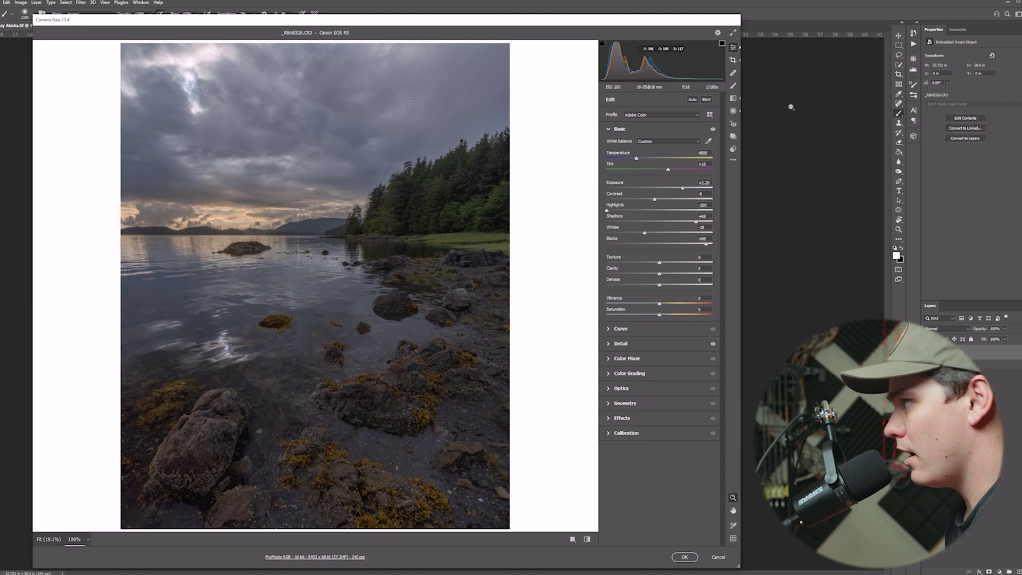
# Inspect the photo at reduced size and close up around the tree line and rocky shore, ending with the whole image fitted
pyautogui.hotkey('ctrl', 'alt', '0')
pyautogui.hotkey('ctrl', '0')
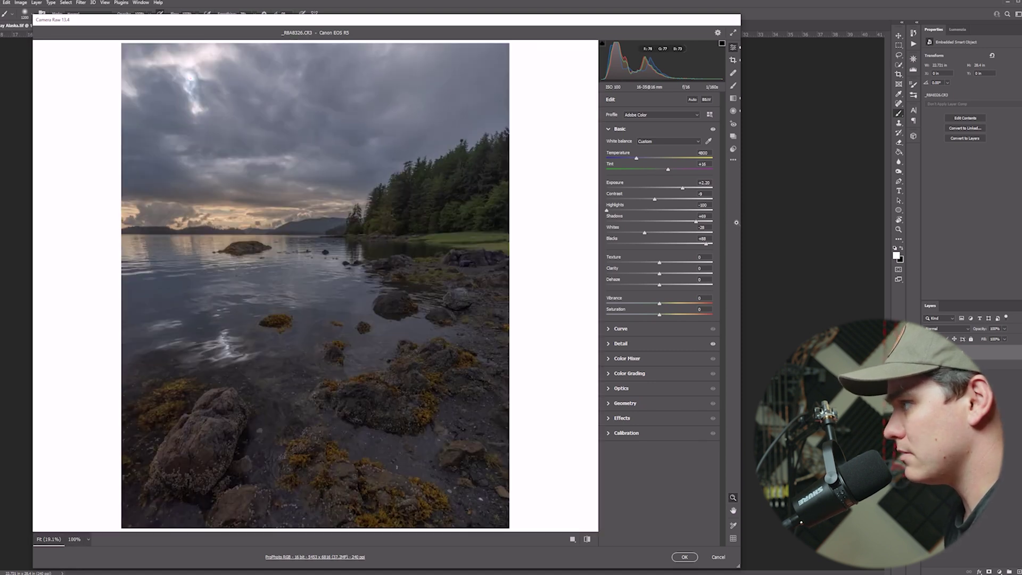
pyautogui.click(511, 495)
pyautogui.hotkey('ctrl', '0')
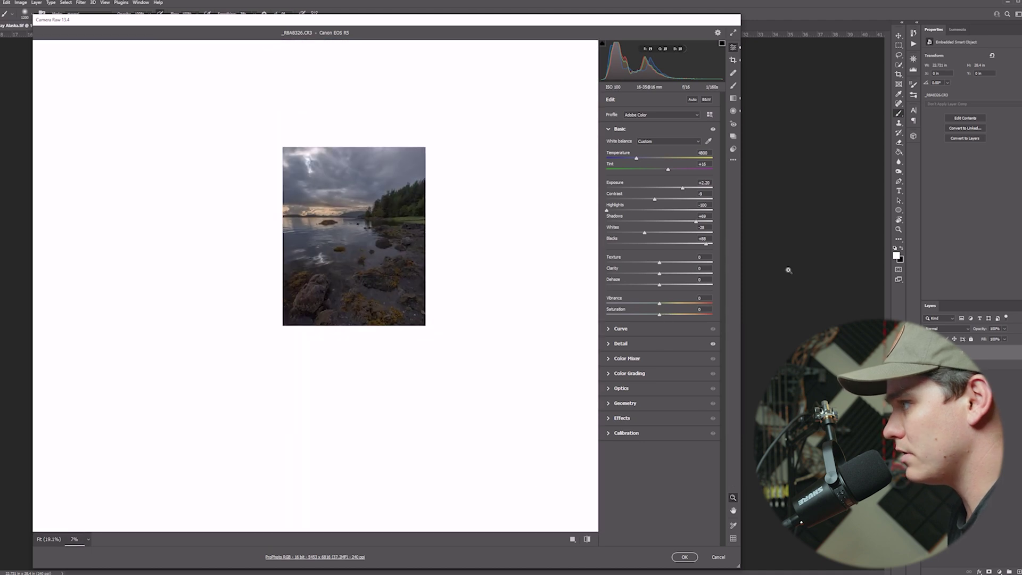
pyautogui.hotkey('ctrl', '0')
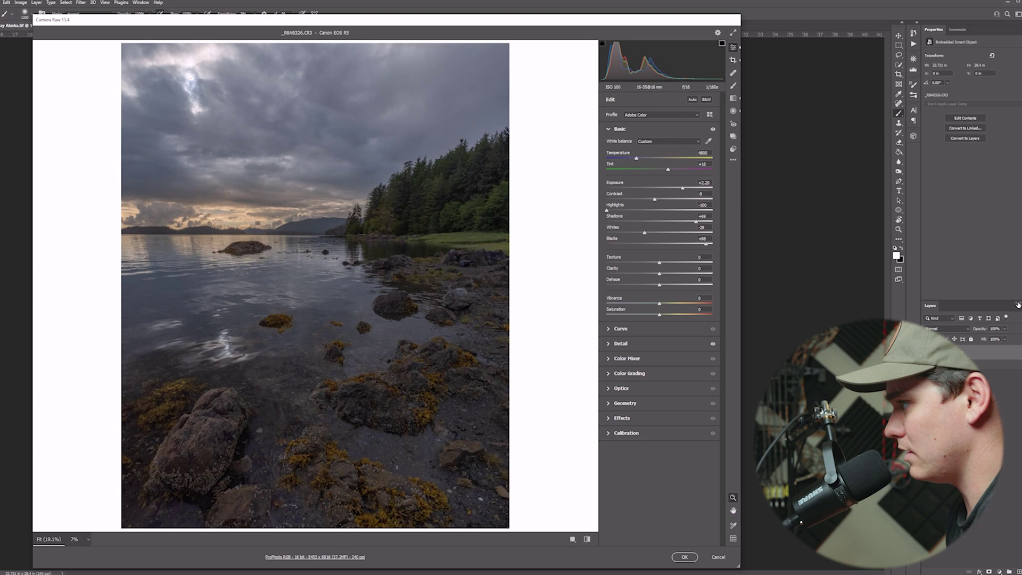
pyautogui.click(861, 265)
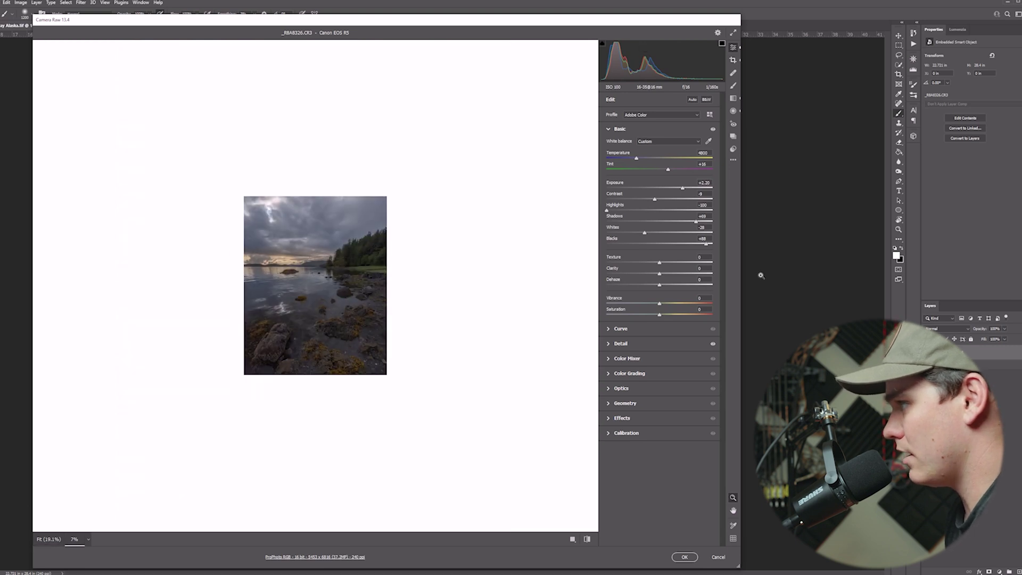
pyautogui.click(762, 275)
pyautogui.click(821, 267)
pyautogui.click(821, 267)
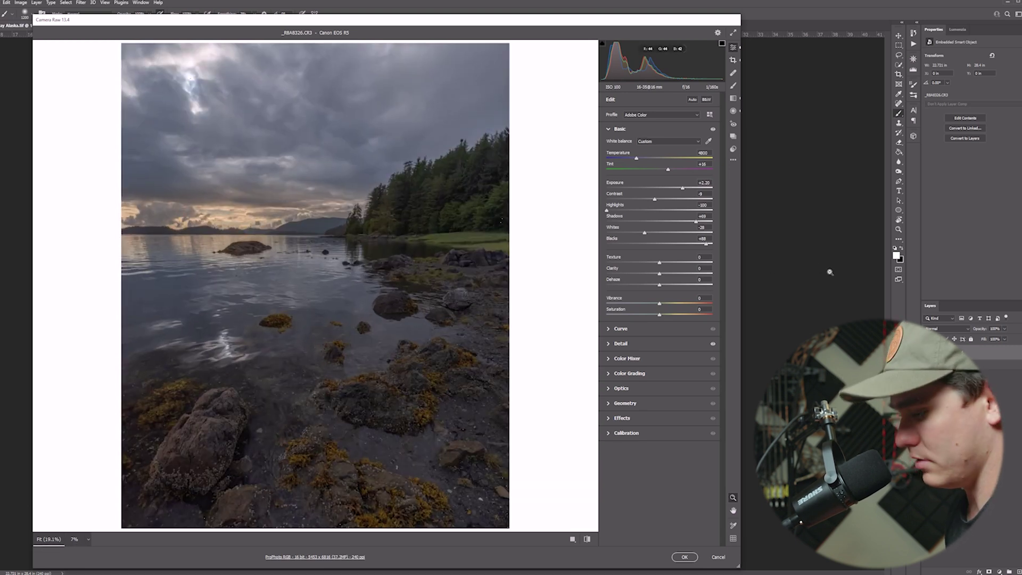
pyautogui.moveTo(858, 303); pyautogui.dragTo(922, 307)
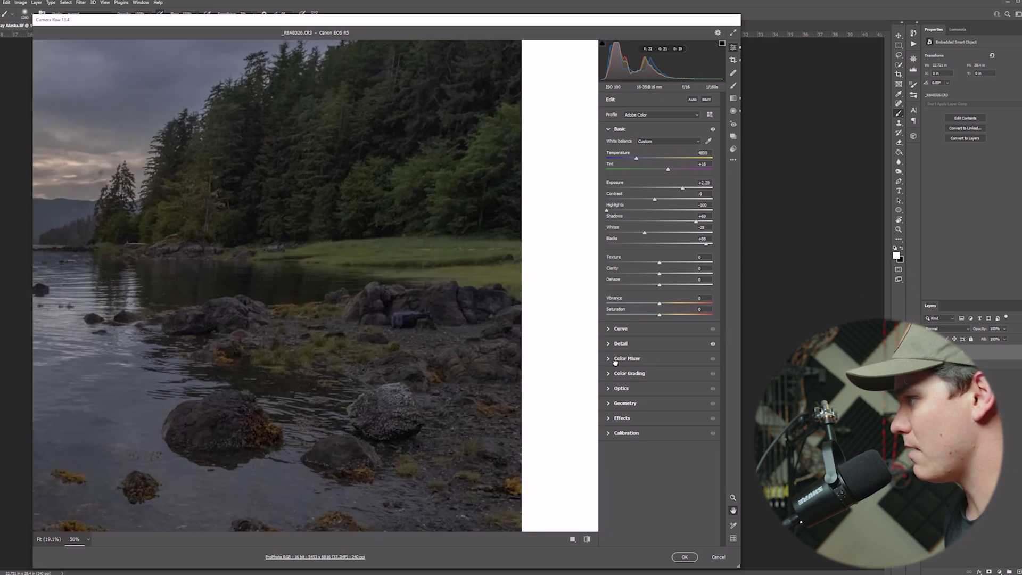
pyautogui.hotkey('ctrl', '0')
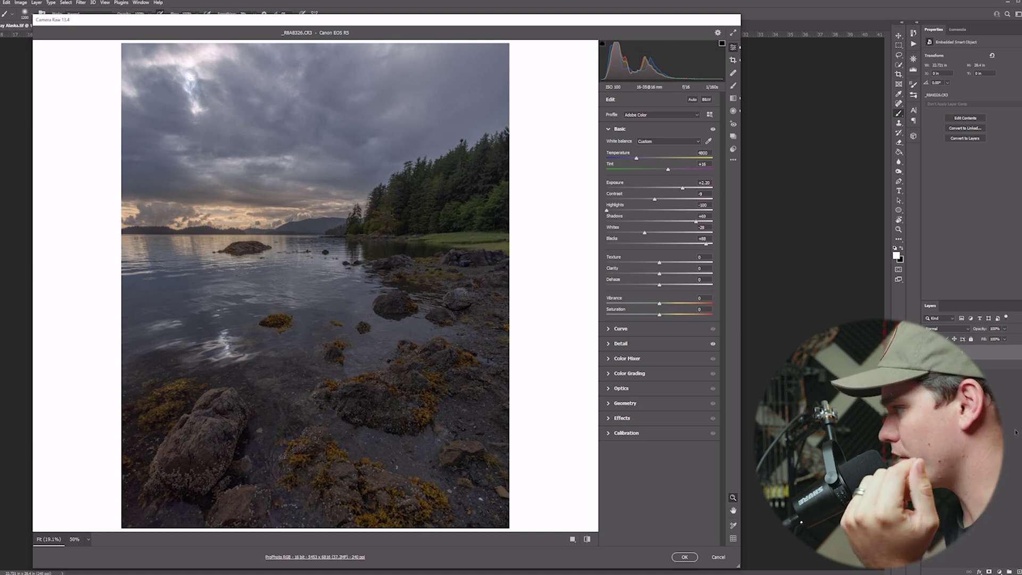
# Calibrate the red primary to hue -39, saturation +35, the green primary to hue +29, saturation +37, and the blue primary to hue +4, saturation +36
pyautogui.click(626, 433)
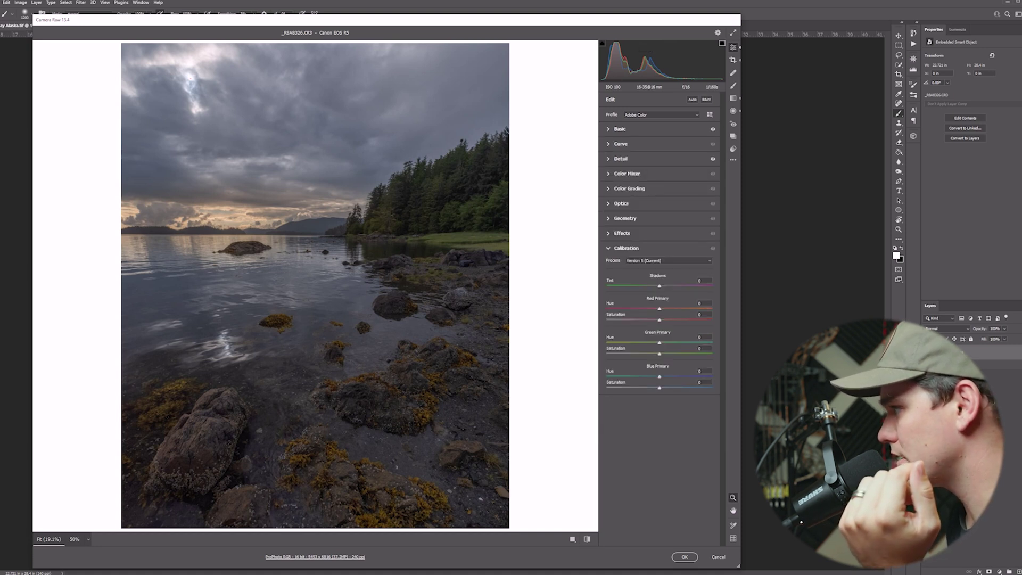
pyautogui.moveTo(659, 308); pyautogui.dragTo(608, 308)
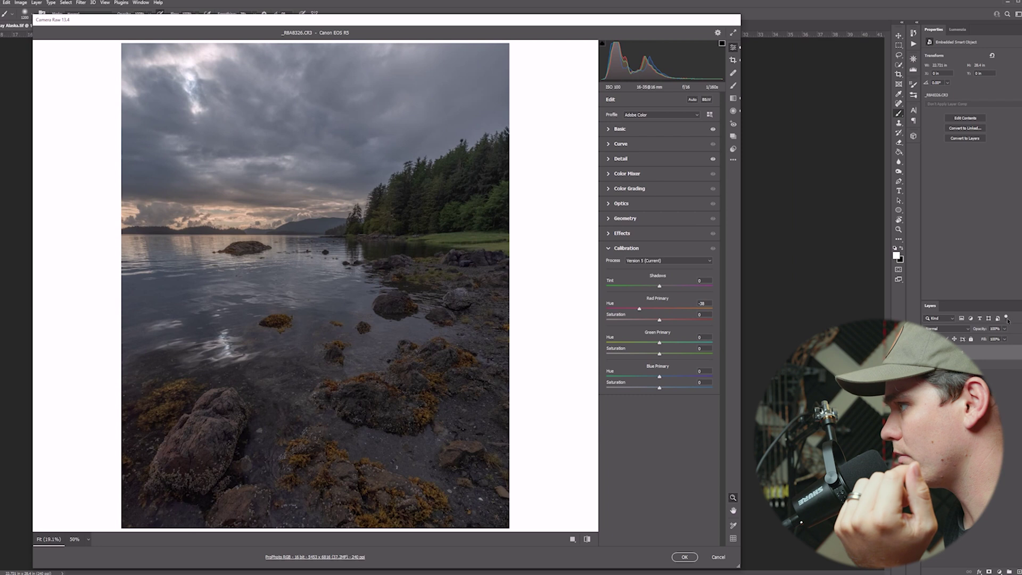
pyautogui.moveTo(659, 320); pyautogui.dragTo(689, 319)
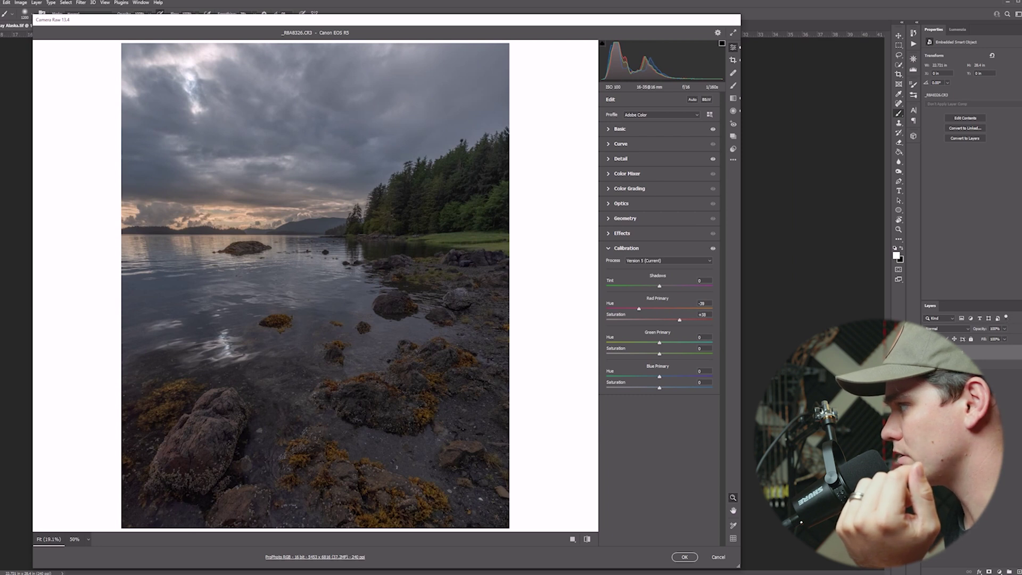
pyautogui.moveTo(659, 342); pyautogui.dragTo(677, 354)
pyautogui.moveTo(660, 387)
pyautogui.mouseDown()
pyautogui.moveTo(693, 387)
pyautogui.moveTo(629, 376)
pyautogui.moveTo(663, 377)
pyautogui.mouseUp()
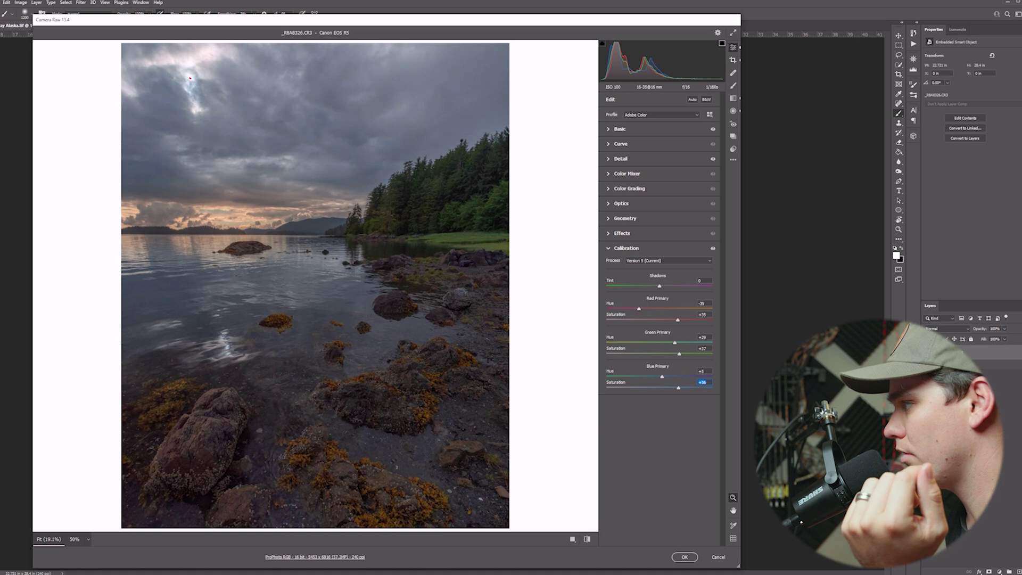
pyautogui.moveTo(662, 377); pyautogui.dragTo(662, 377)
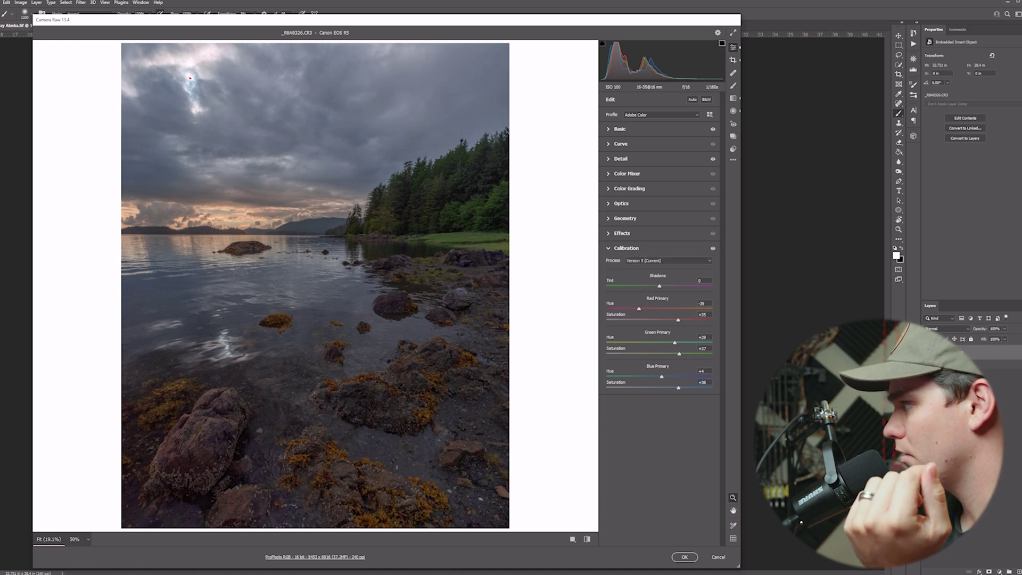
# Compare the photo with and without the calibration adjustments, and with and without the basic adjustments
pyautogui.click(712, 248)
pyautogui.click(712, 248)
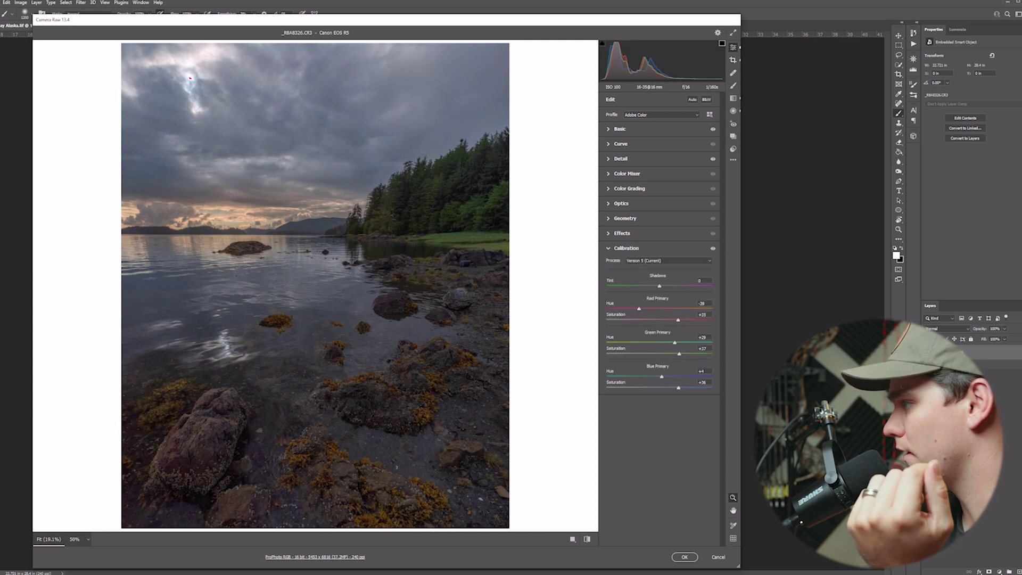
pyautogui.click(713, 248)
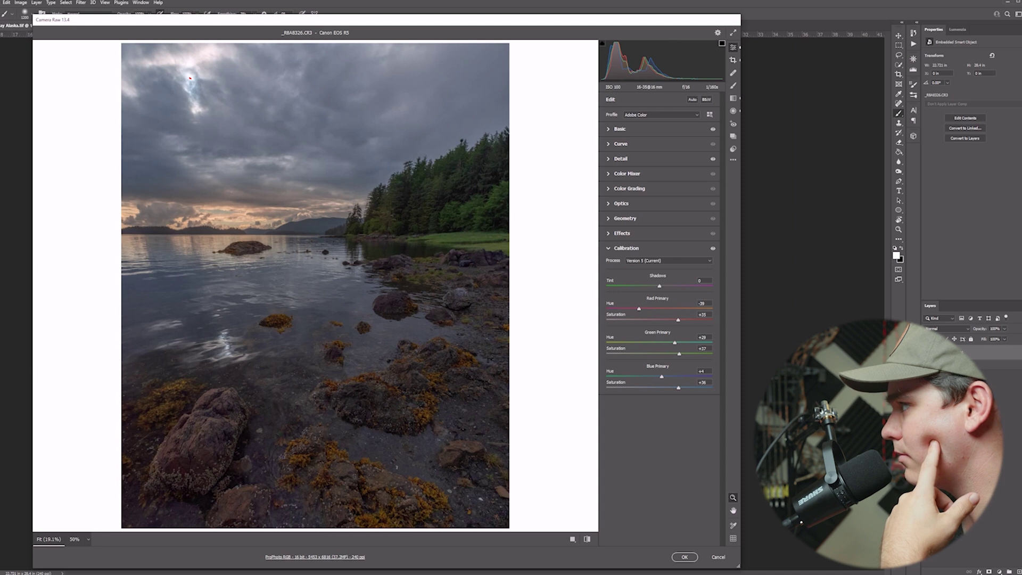
pyautogui.click(712, 129)
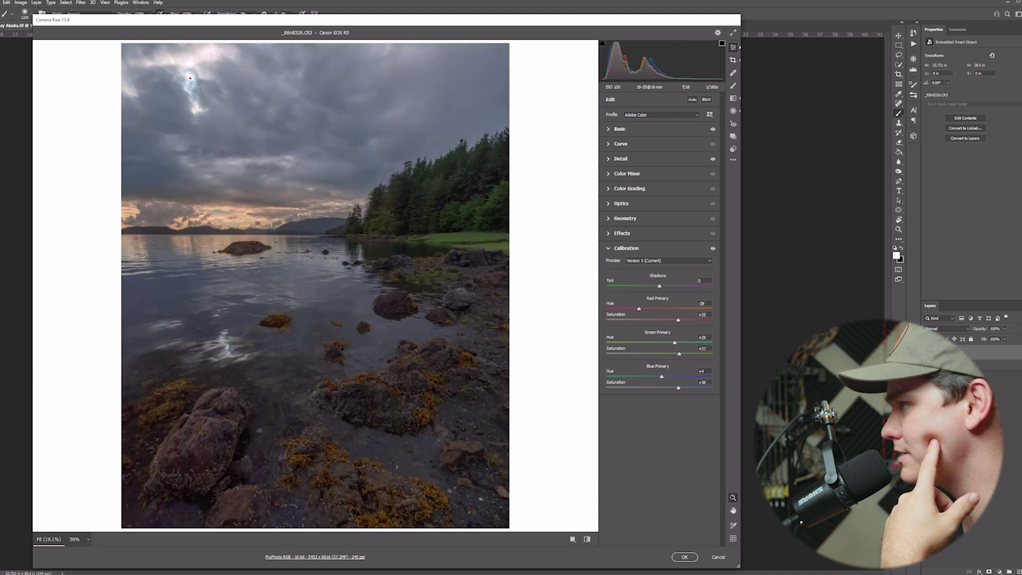
pyautogui.click(712, 128)
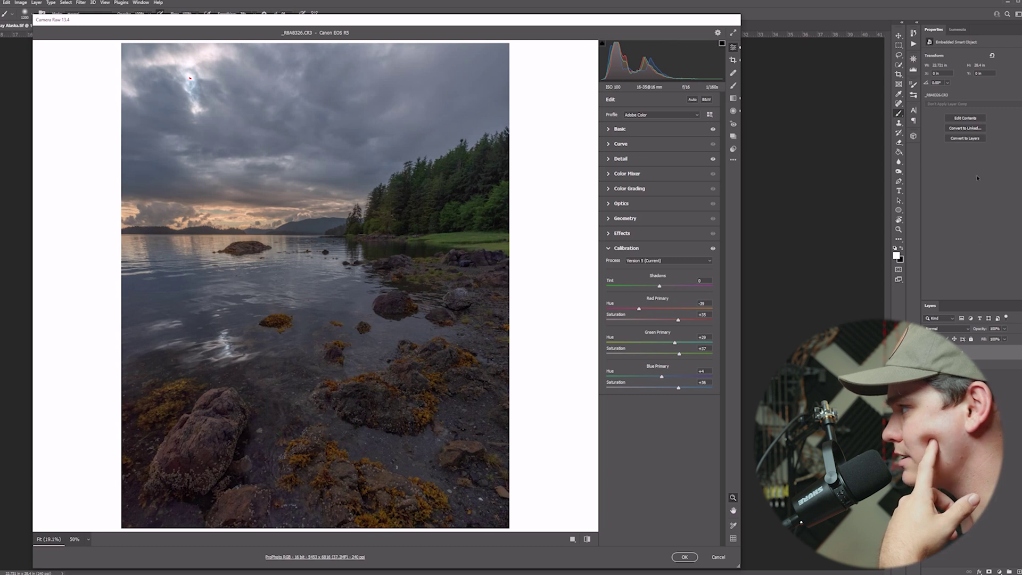
# Reduce the saturation of the oranges to -32 in the color mixer
pyautogui.hotkey('ctrl', '5')
pyautogui.hotkey('ctrl', '5')
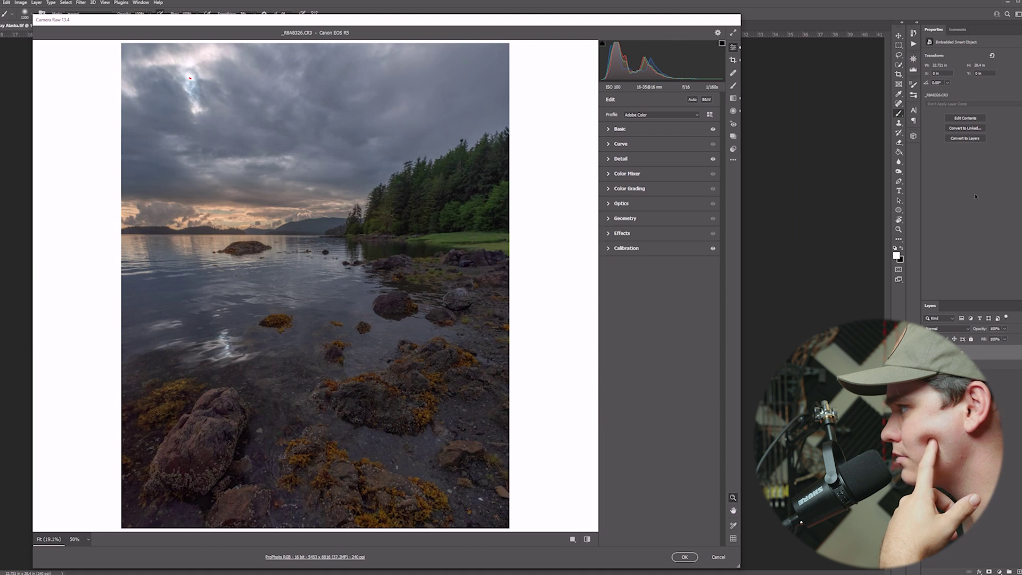
pyautogui.hotkey('ctrl', '4')
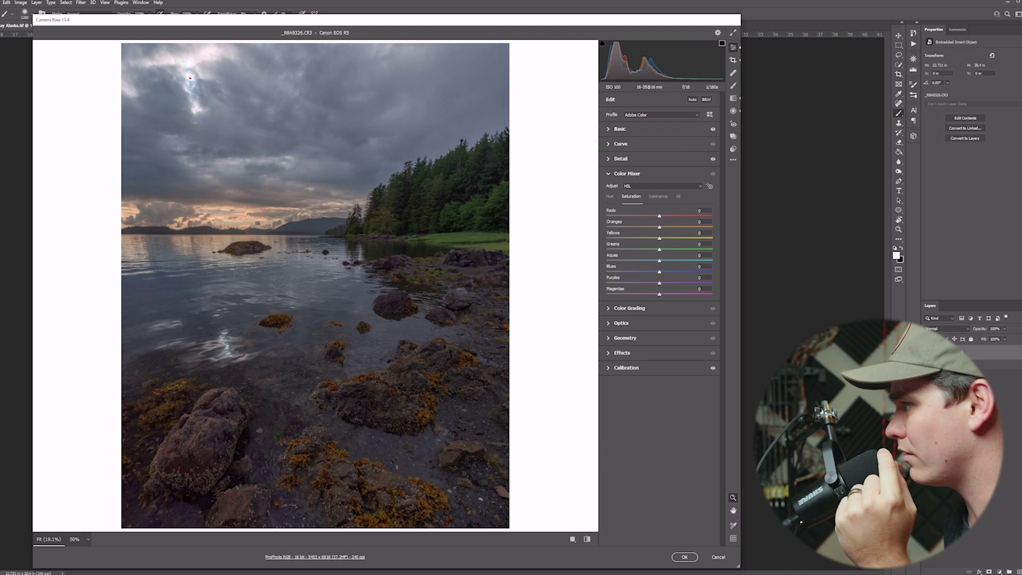
pyautogui.moveTo(639, 227); pyautogui.dragTo(651, 227)
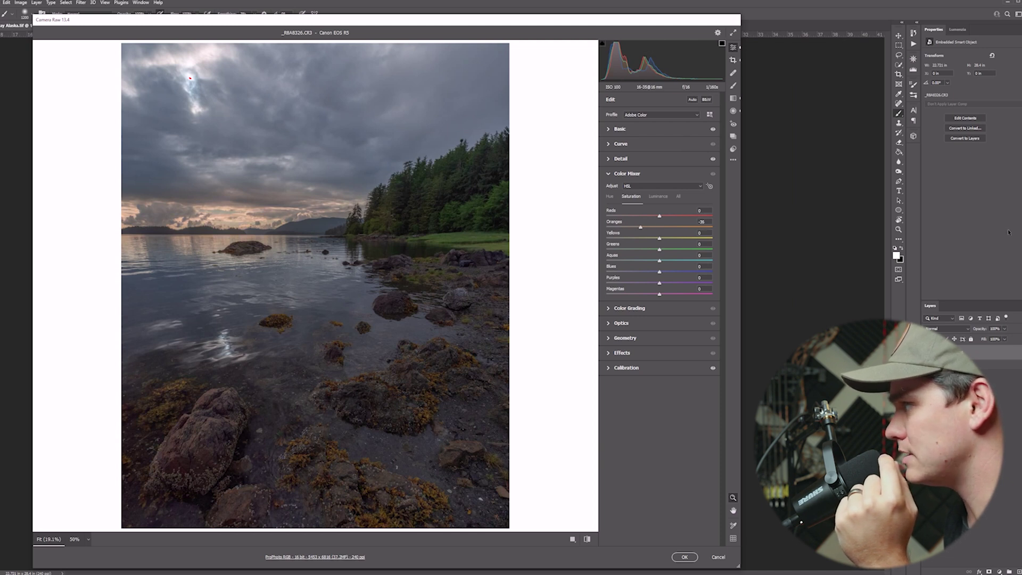
pyautogui.moveTo(642, 227); pyautogui.dragTo(642, 227)
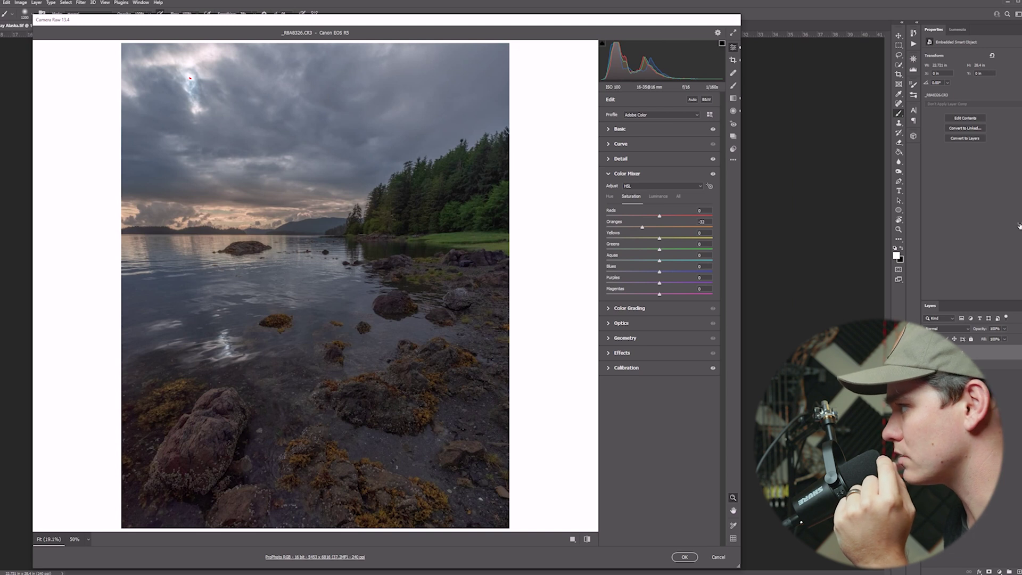
pyautogui.click(622, 173)
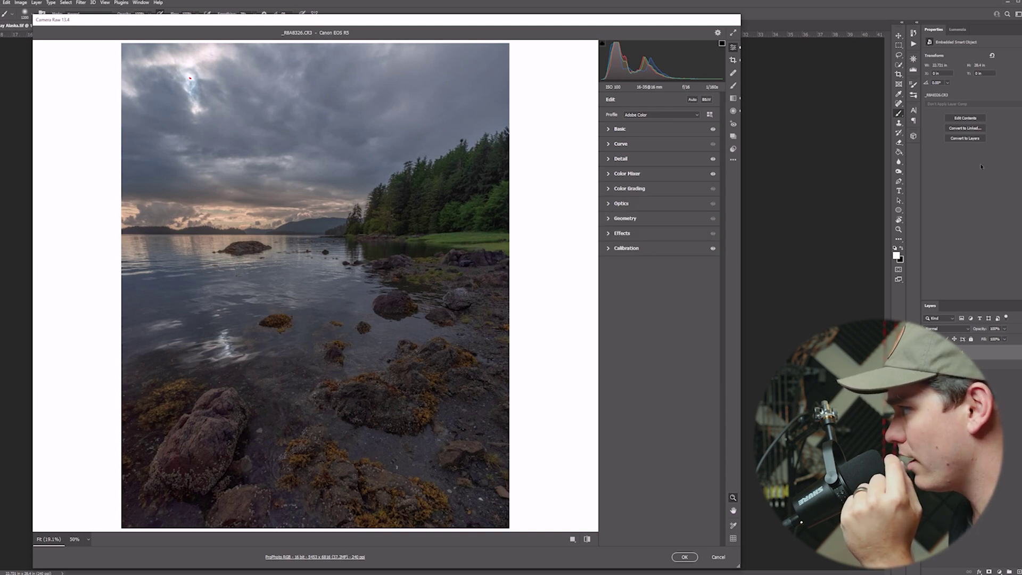
# Zoom in on the foreground rocks and set noise reduction to 15, sharpening to 78, sharpening detail to 100 and masking to 55
pyautogui.click(618, 158)
pyautogui.click(279, 392)
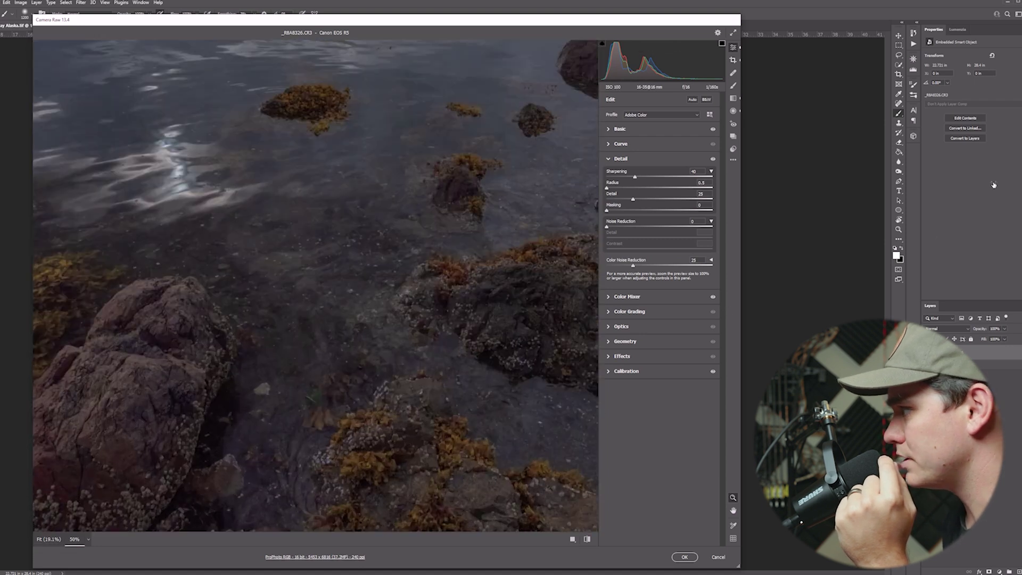
pyautogui.moveTo(608, 226); pyautogui.dragTo(619, 226)
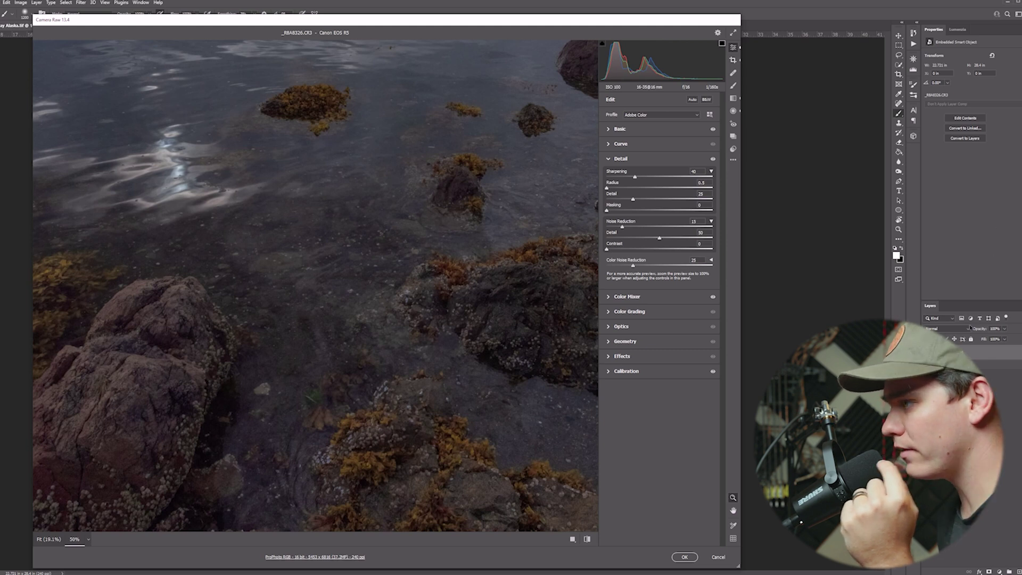
pyautogui.moveTo(635, 177); pyautogui.dragTo(712, 199)
pyautogui.moveTo(606, 210); pyautogui.dragTo(664, 210)
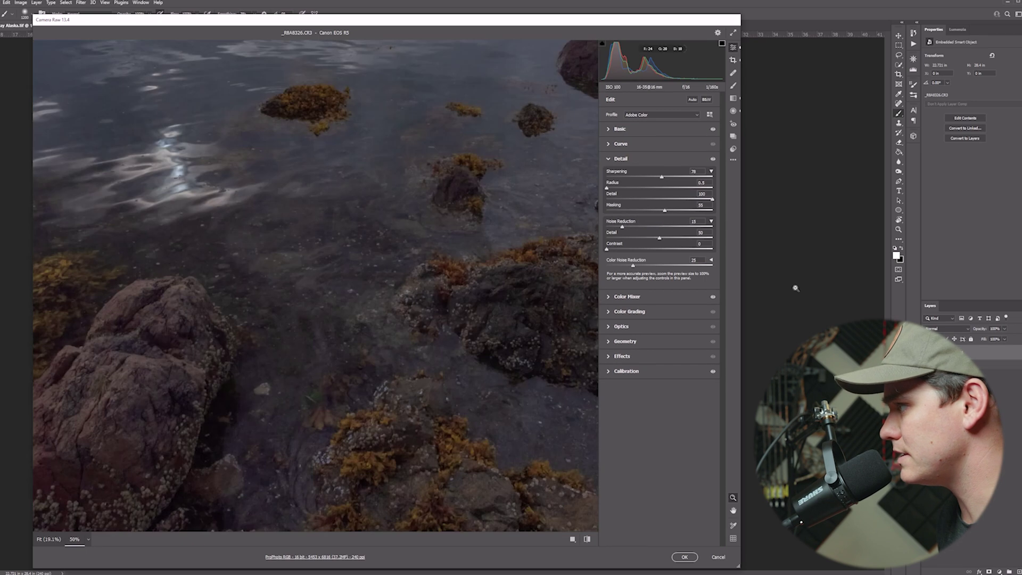
# Set the sharpening masking to 67, the sharpening amount to 82 and its radius to 0.6, checking the foreground rocks up close
pyautogui.hotkey('ctrl', '0')
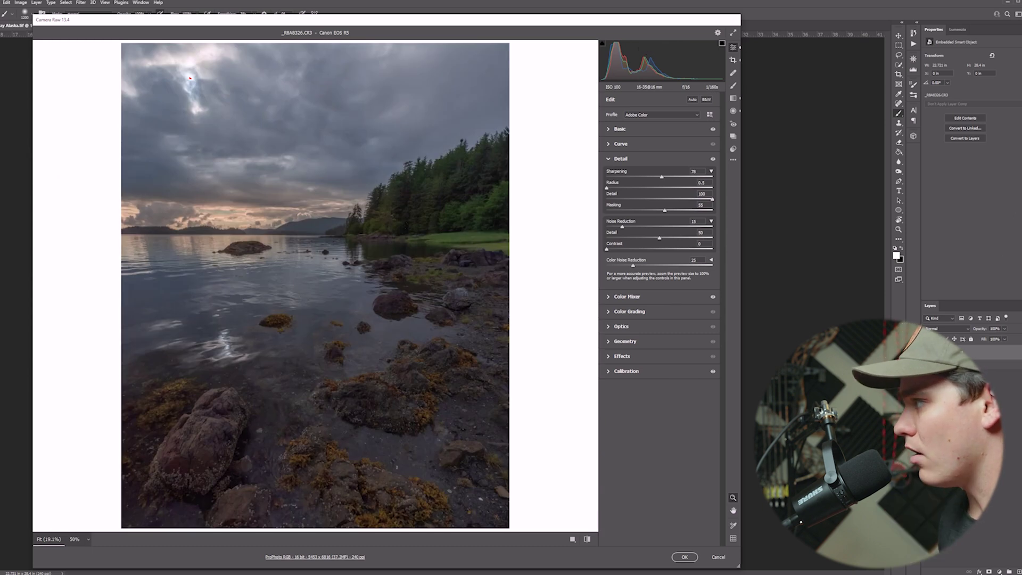
pyautogui.press('alt')
pyautogui.moveTo(665, 211)
pyautogui.mouseDown()
pyautogui.moveTo(620, 210)
pyautogui.moveTo(677, 210)
pyautogui.mouseUp()
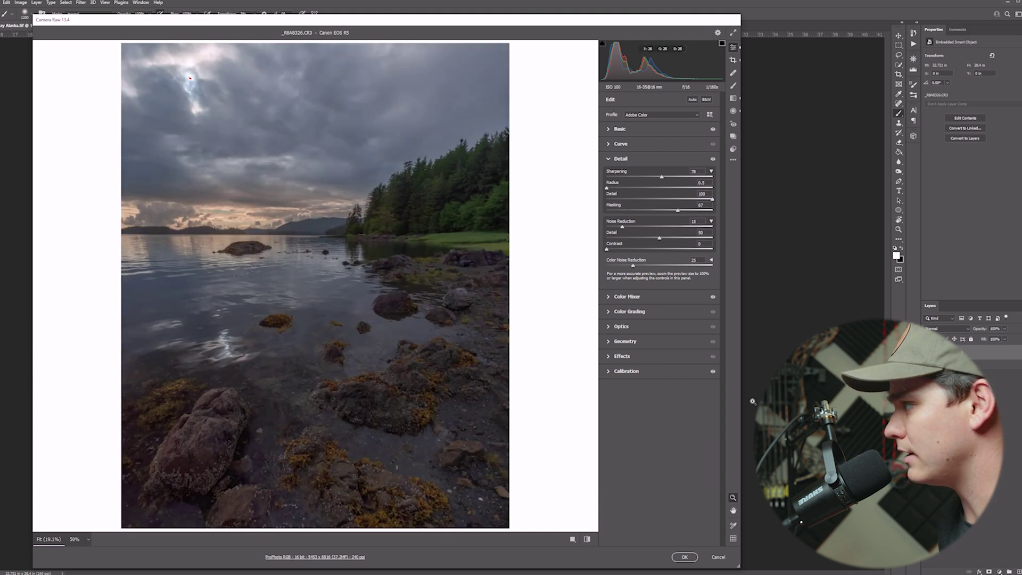
pyautogui.click(353, 469)
pyautogui.moveTo(649, 177)
pyautogui.mouseDown()
pyautogui.moveTo(686, 176)
pyautogui.moveTo(657, 176)
pyautogui.mouseUp()
pyautogui.press('Up')
pyautogui.press('Up')
pyautogui.press('Up')
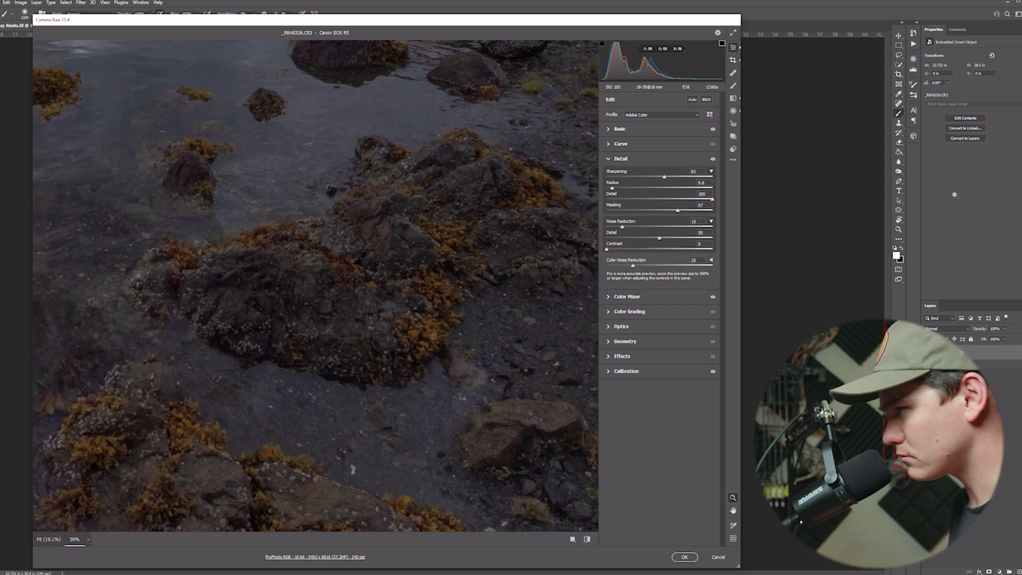
# Raise the exposure of the whole photo to +2.60 in the basic adjustments
pyautogui.hotkey('ctrl', '0')
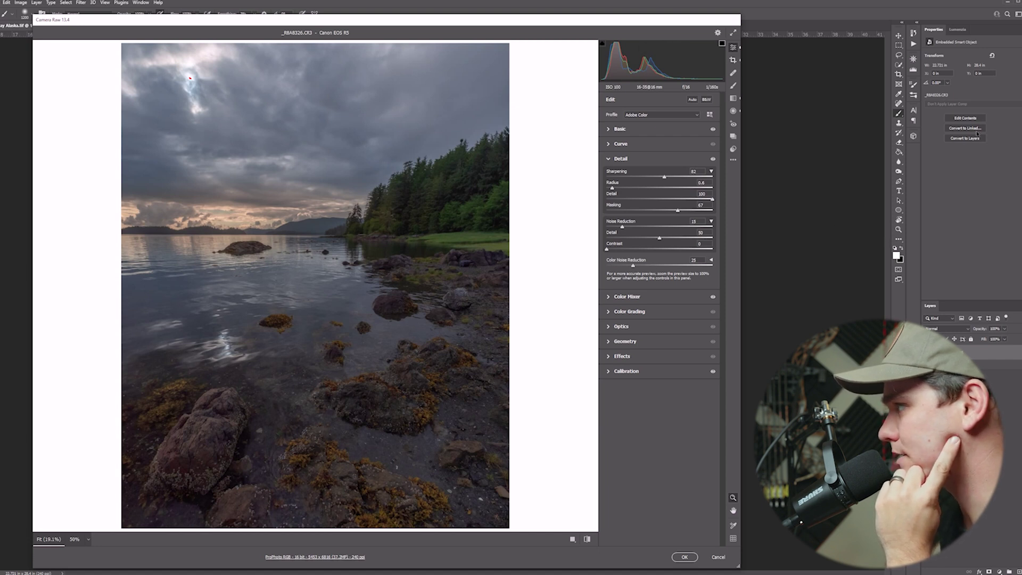
pyautogui.click(608, 129)
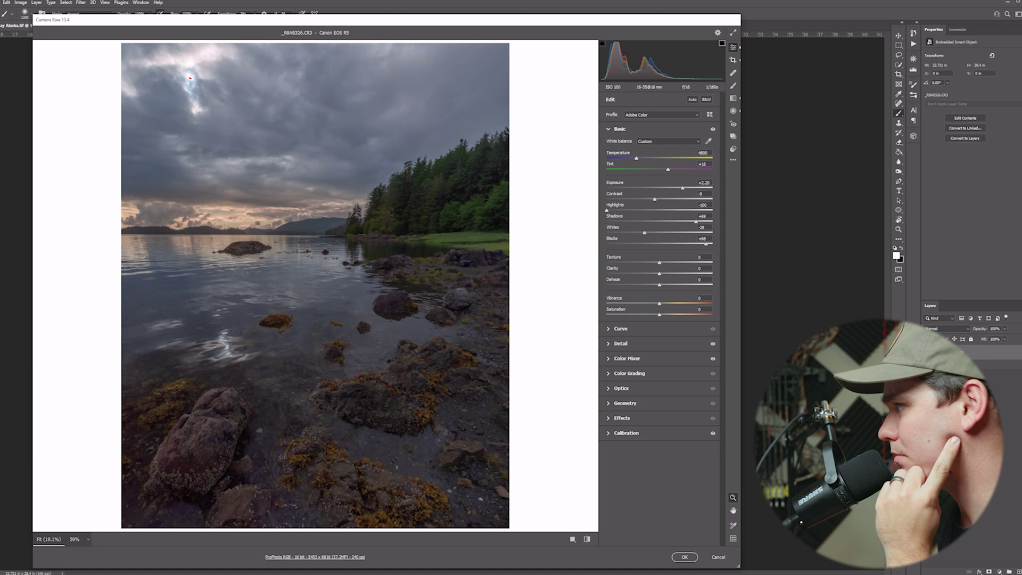
pyautogui.moveTo(682, 188); pyautogui.dragTo(686, 188)
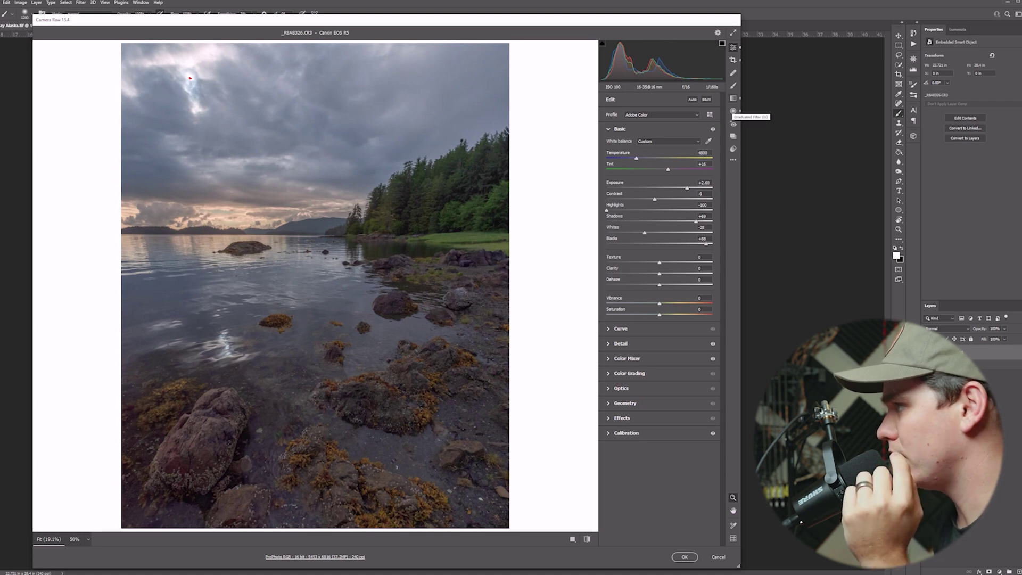
# Select the diagonal graduated filter covering the foreground and set its whites to -100
pyautogui.click(733, 110)
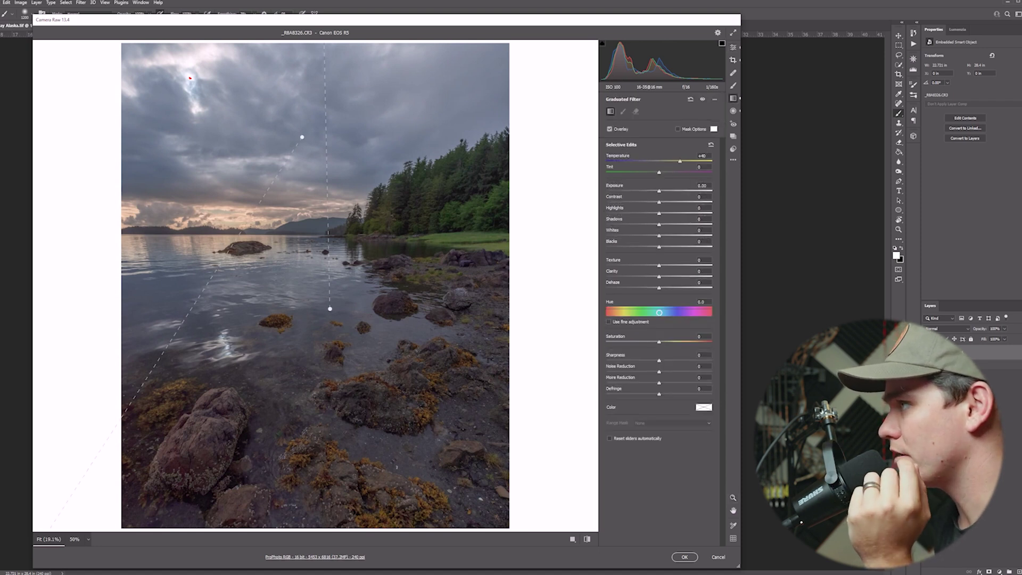
pyautogui.click(302, 137)
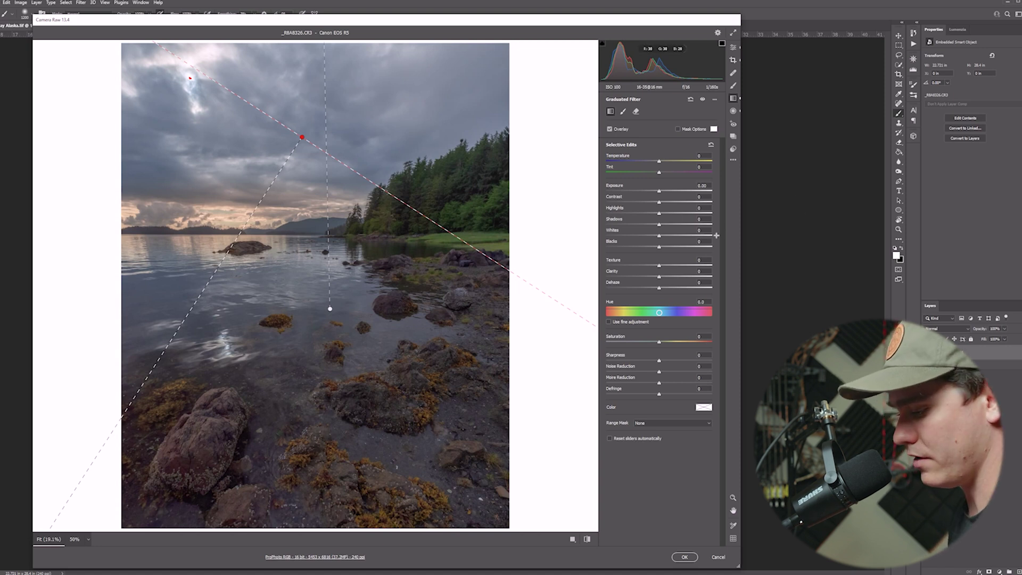
pyautogui.hotkey('ctrl', '-')
pyautogui.hotkey('ctrl', '-')
pyautogui.hotkey('ctrl', '-')
pyautogui.hotkey('ctrl', '-')
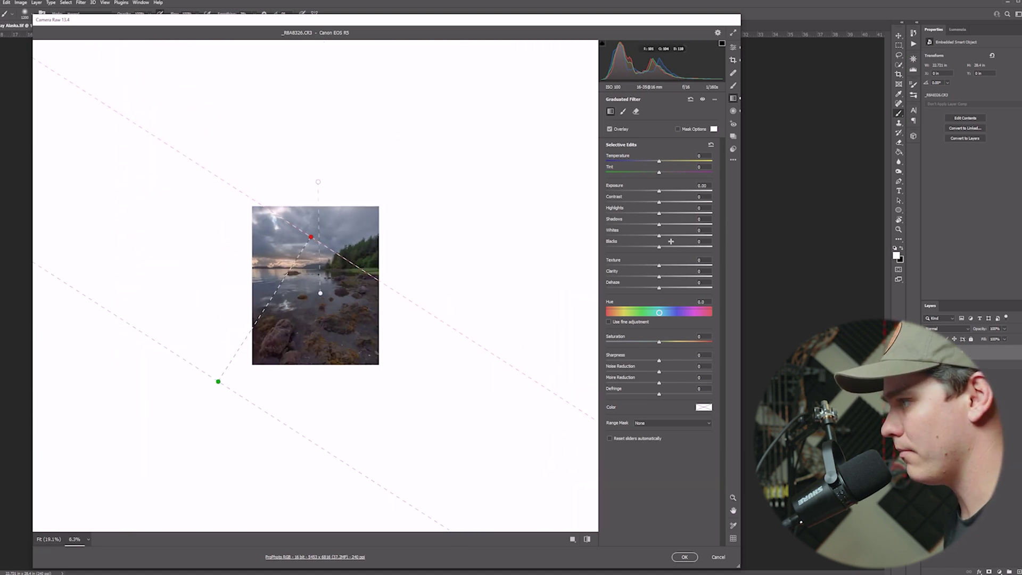
pyautogui.hotkey('ctrl', '+')
pyautogui.hotkey('ctrl', '+')
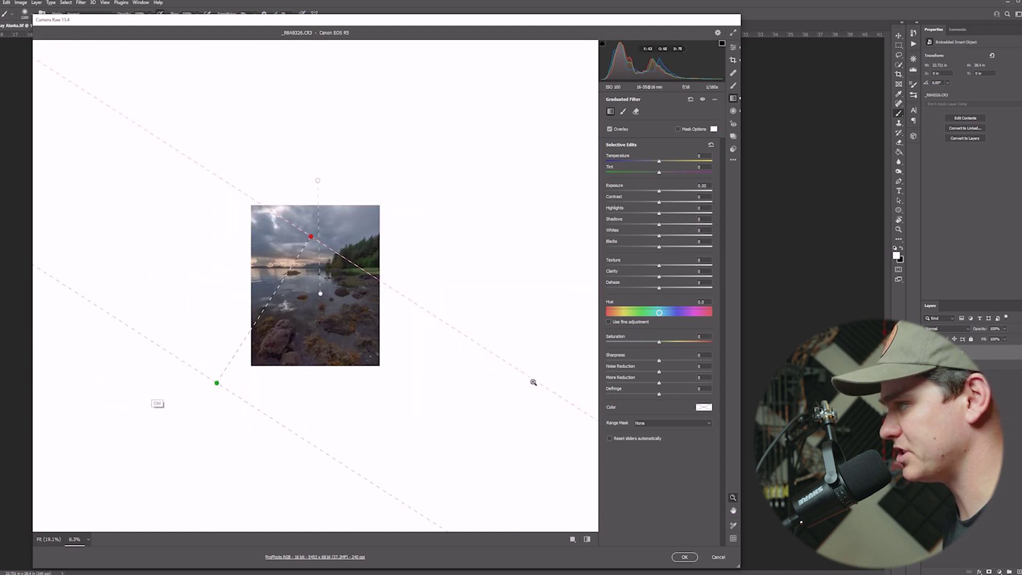
pyautogui.hotkey('ctrl', '+')
pyautogui.hotkey('ctrl', '-')
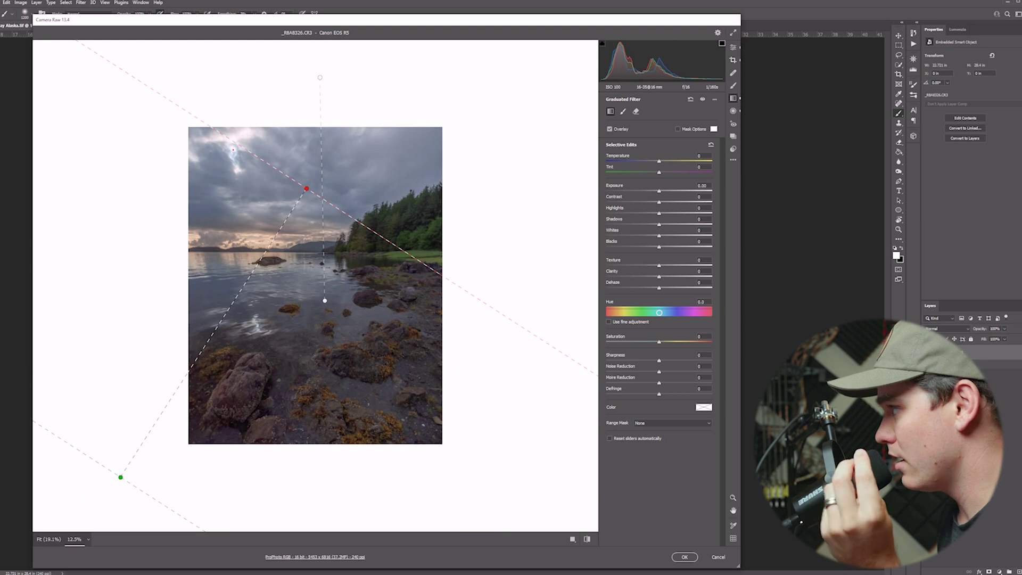
pyautogui.moveTo(659, 236); pyautogui.dragTo(634, 236)
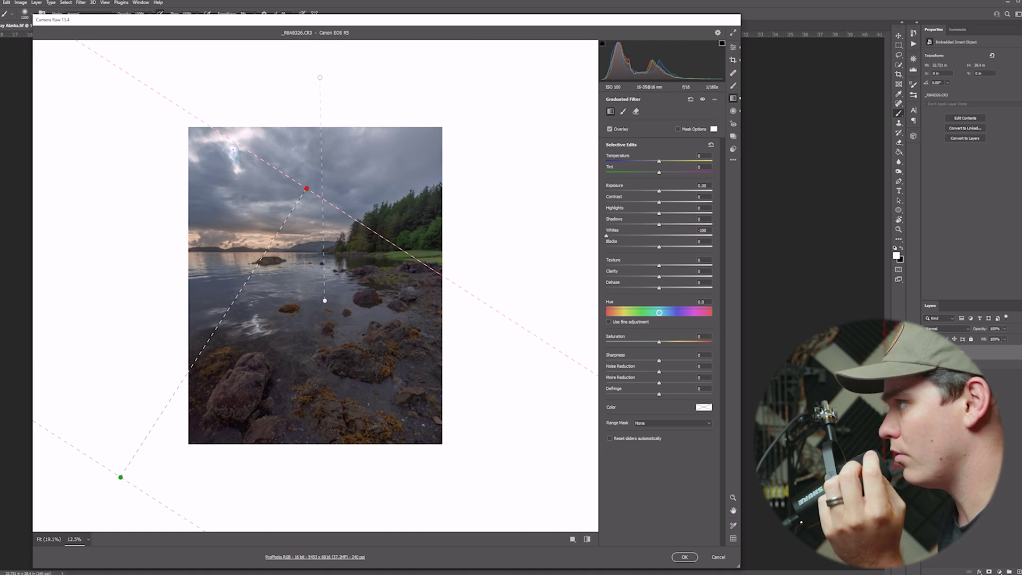
# Select the graduated filter covering the sky and raise its clarity to +30
pyautogui.click(320, 77)
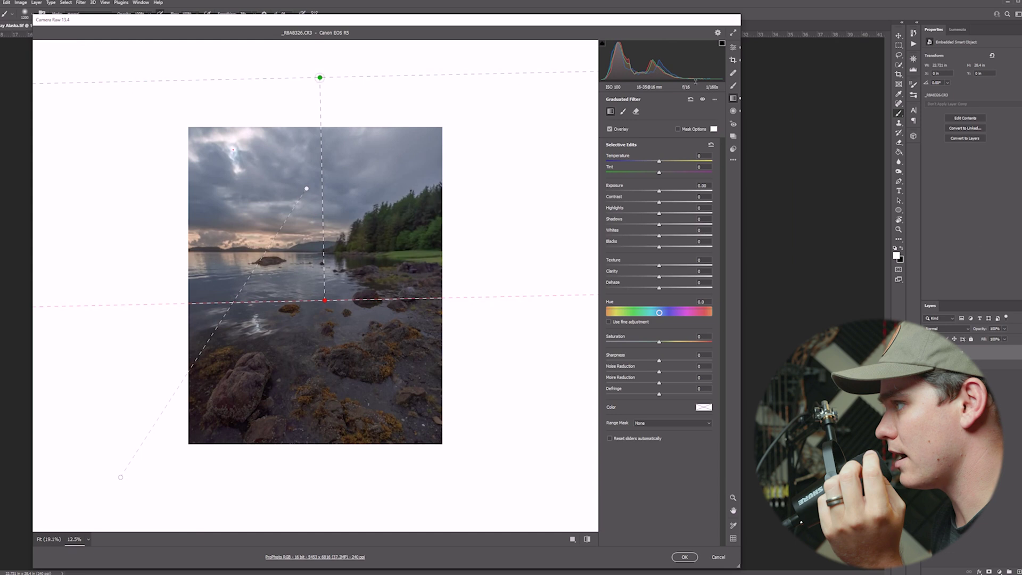
pyautogui.hotkey('ctrl', '+')
pyautogui.hotkey('ctrl', '-')
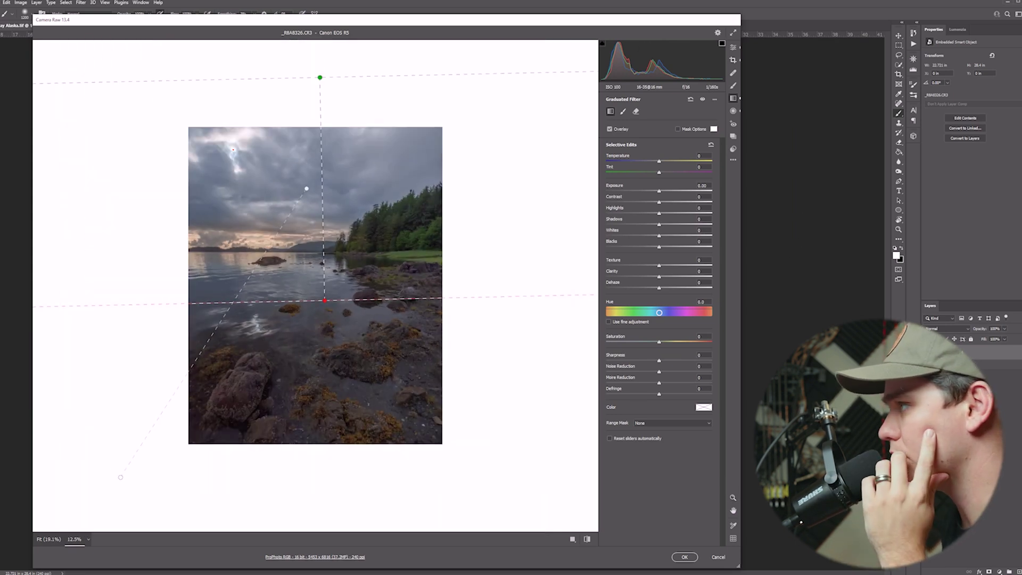
pyautogui.moveTo(495, 348); pyautogui.dragTo(473, 348)
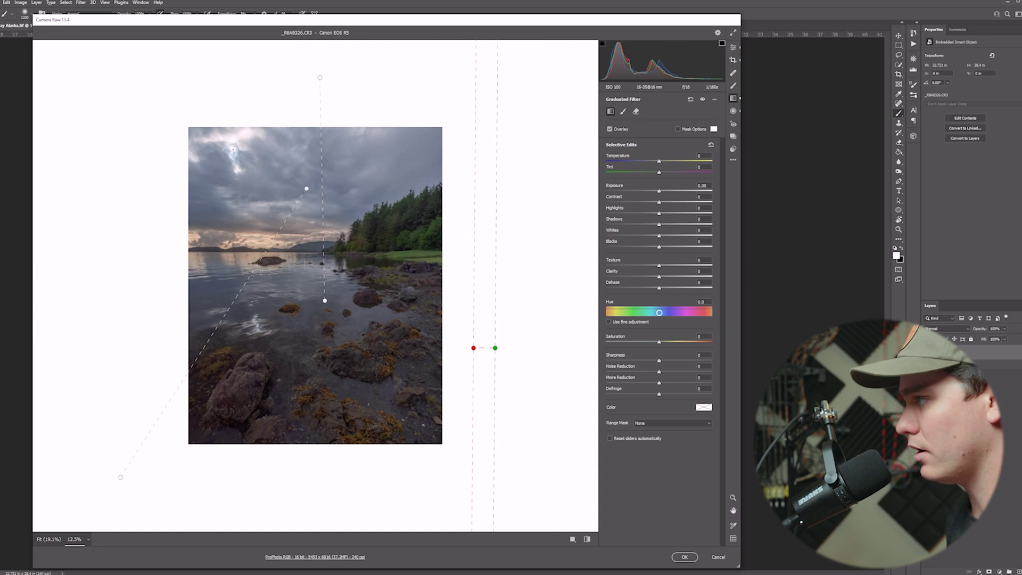
pyautogui.hotkey('ctrl', 'z')
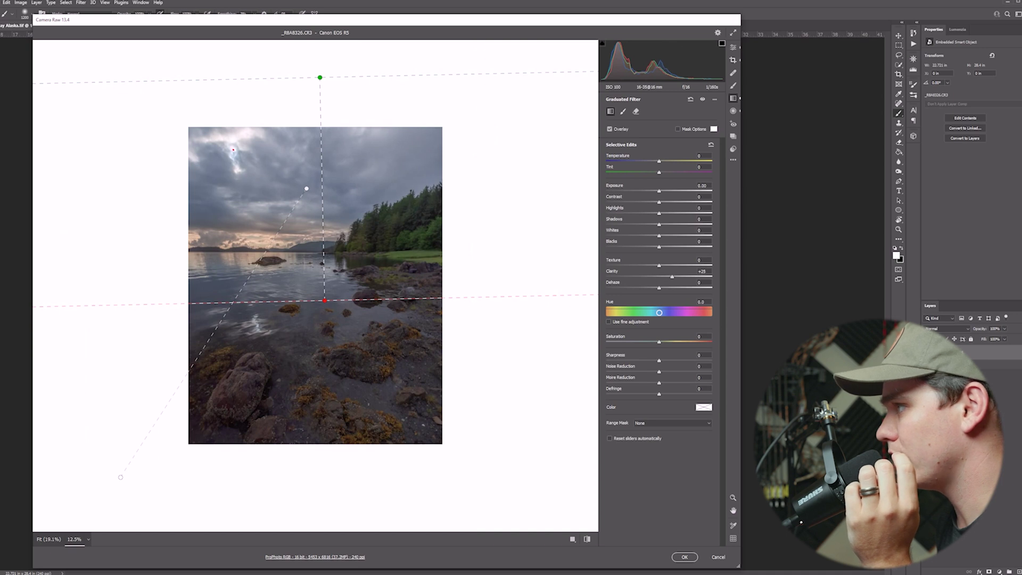
pyautogui.moveTo(672, 277); pyautogui.dragTo(684, 276)
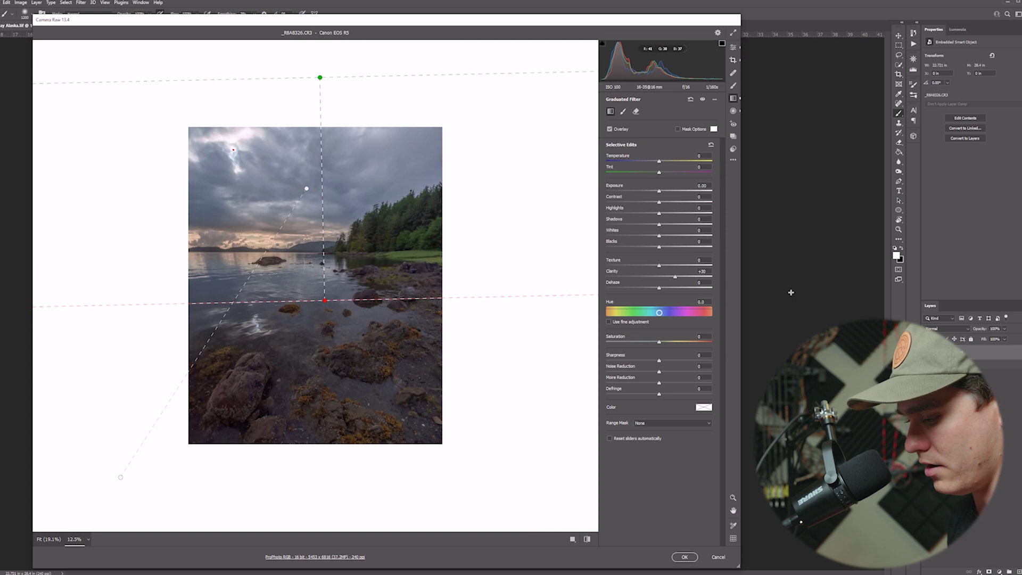
# Reselect the sky's graduated filter and set its shadows to -50 and blacks to -28
pyautogui.hotkey('ctrl', '+')
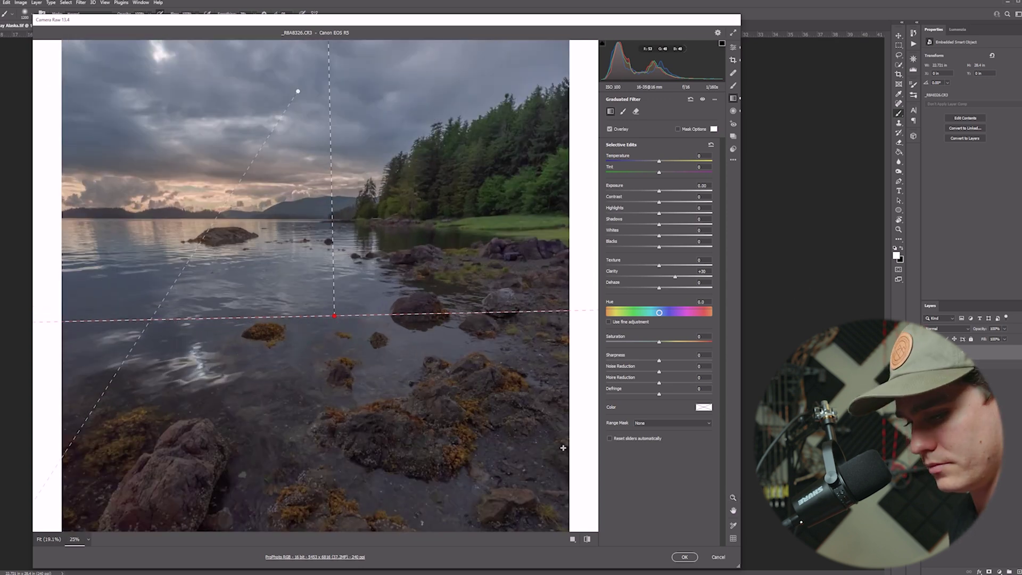
pyautogui.hotkey('ctrl', '1')
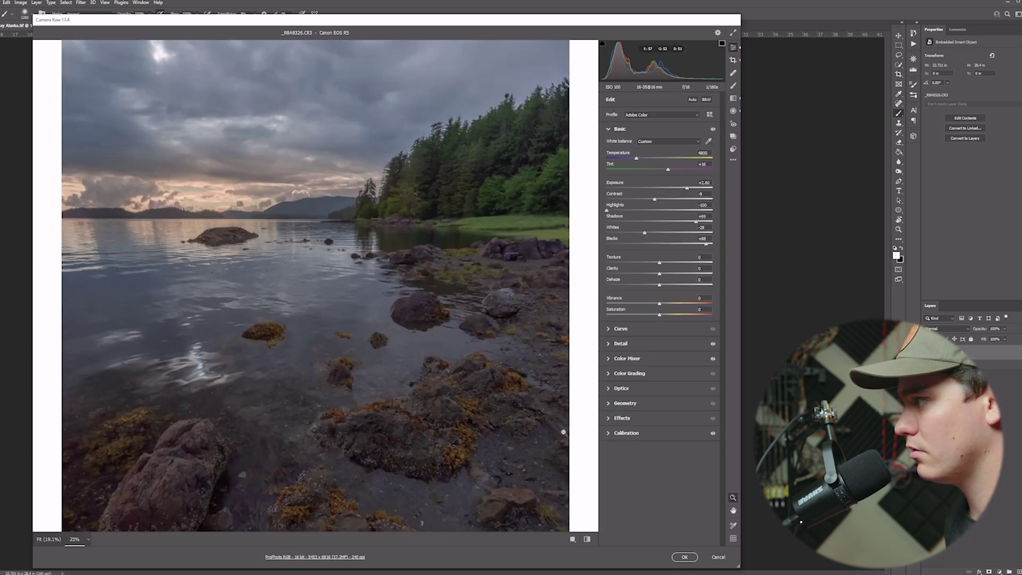
pyautogui.hotkey('ctrl', '0')
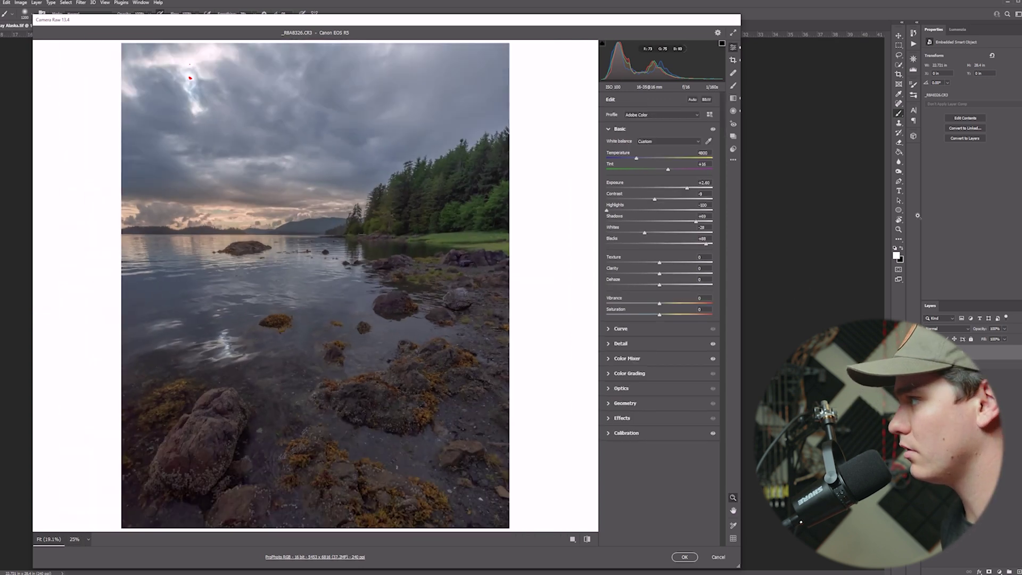
pyautogui.click(733, 98)
pyautogui.click(330, 309)
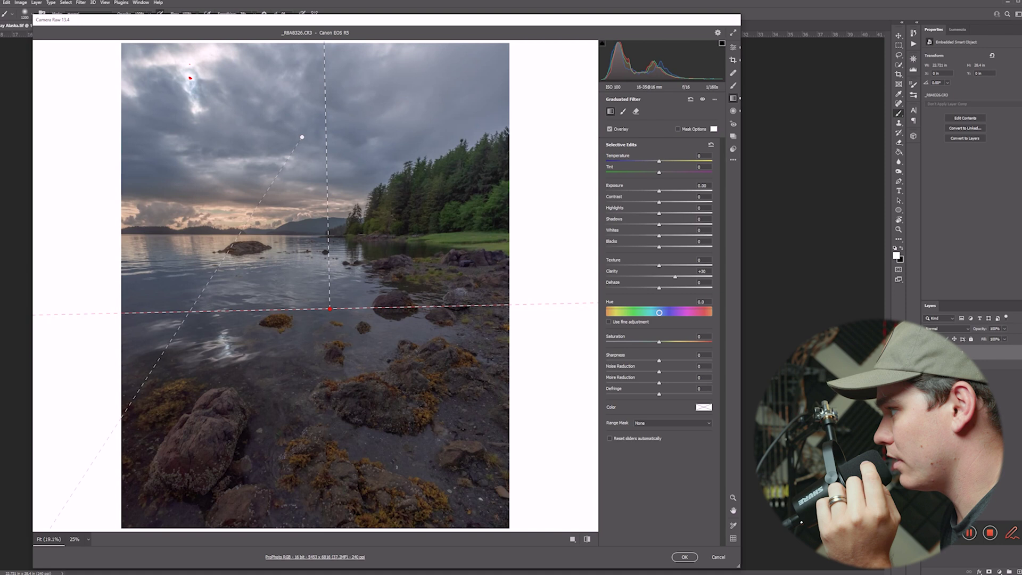
pyautogui.moveTo(658, 225); pyautogui.dragTo(619, 224)
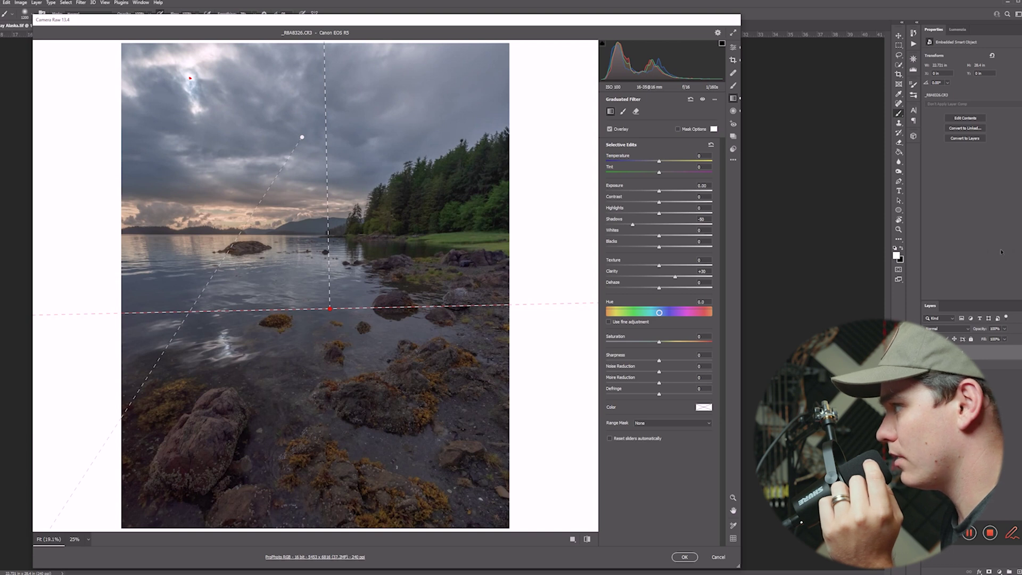
pyautogui.moveTo(651, 247); pyautogui.dragTo(644, 247)
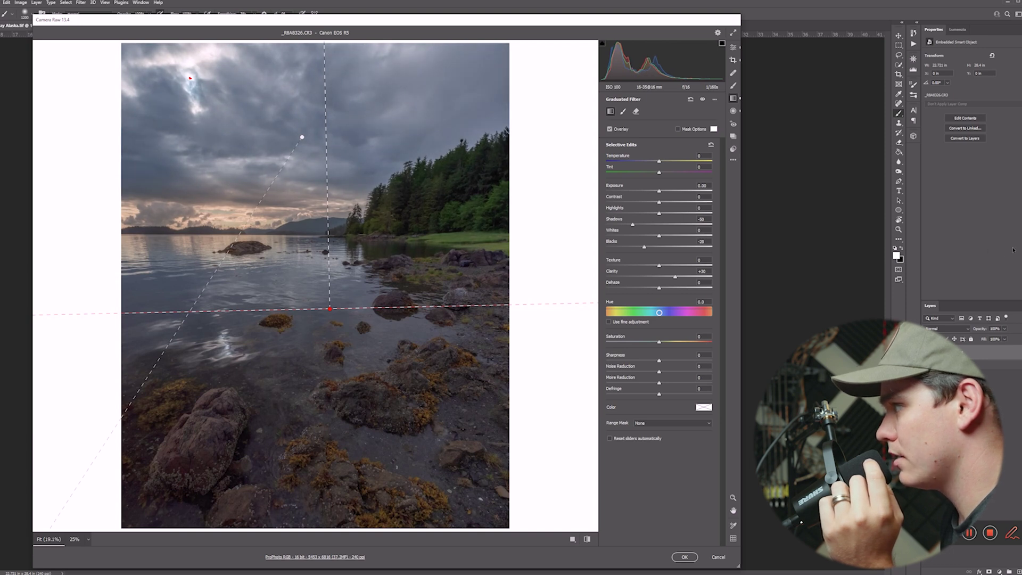
# Set the sky filter's contrast to +51, highlights to -97 and whites to -15
pyautogui.moveTo(658, 203); pyautogui.dragTo(696, 203)
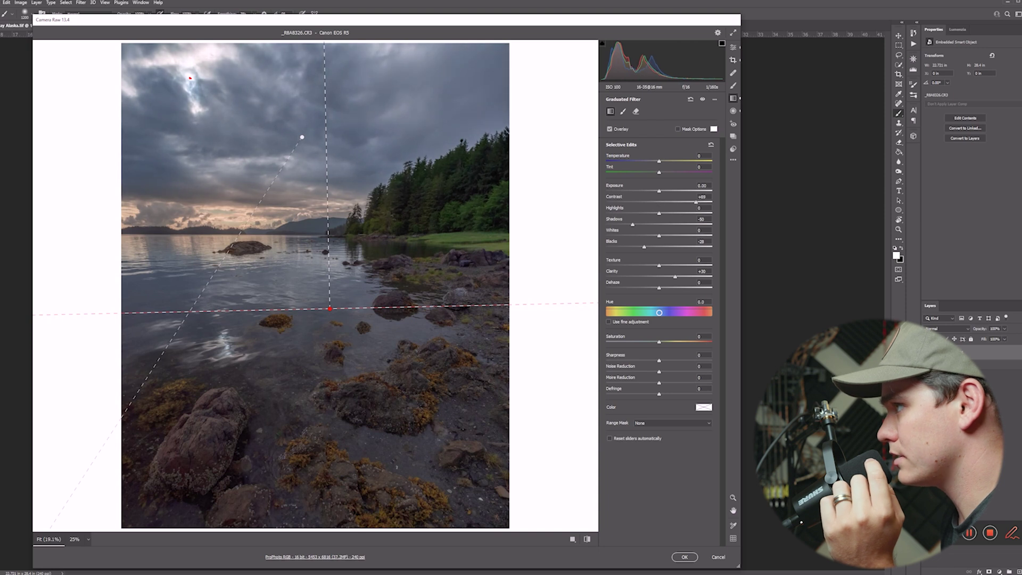
pyautogui.moveTo(659, 213); pyautogui.dragTo(606, 213)
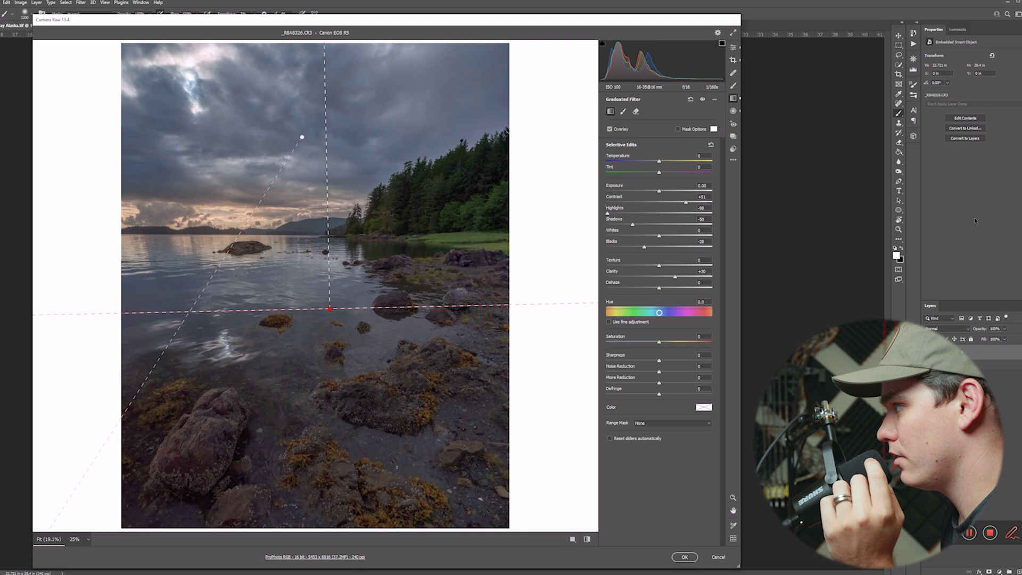
pyautogui.moveTo(659, 235); pyautogui.dragTo(639, 235)
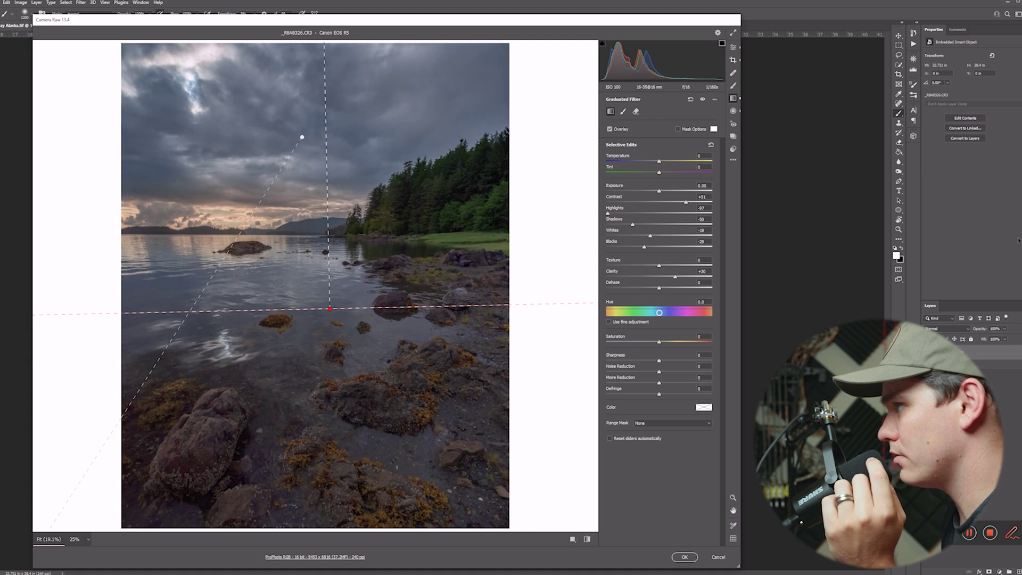
# Set the sky filter's dehaze to +8, texture to +10 and noise reduction to +72
pyautogui.moveTo(659, 288); pyautogui.dragTo(669, 287)
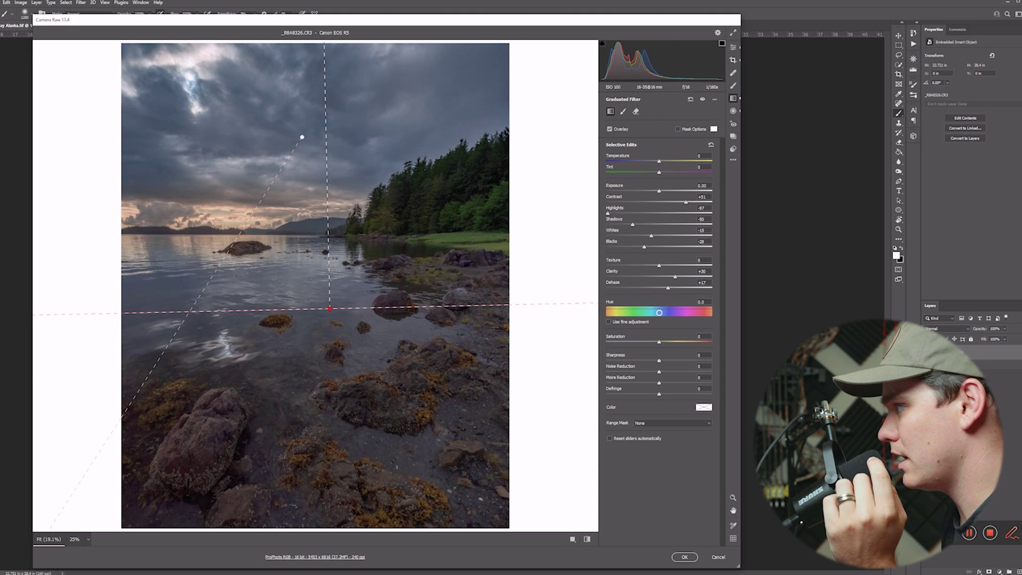
pyautogui.moveTo(668, 288); pyautogui.dragTo(663, 288)
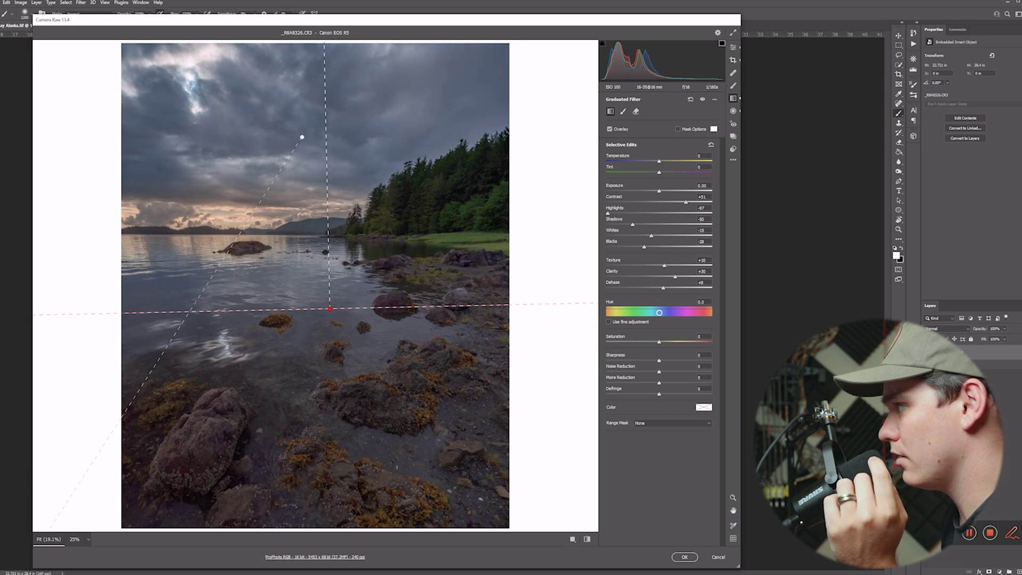
pyautogui.press('Down')
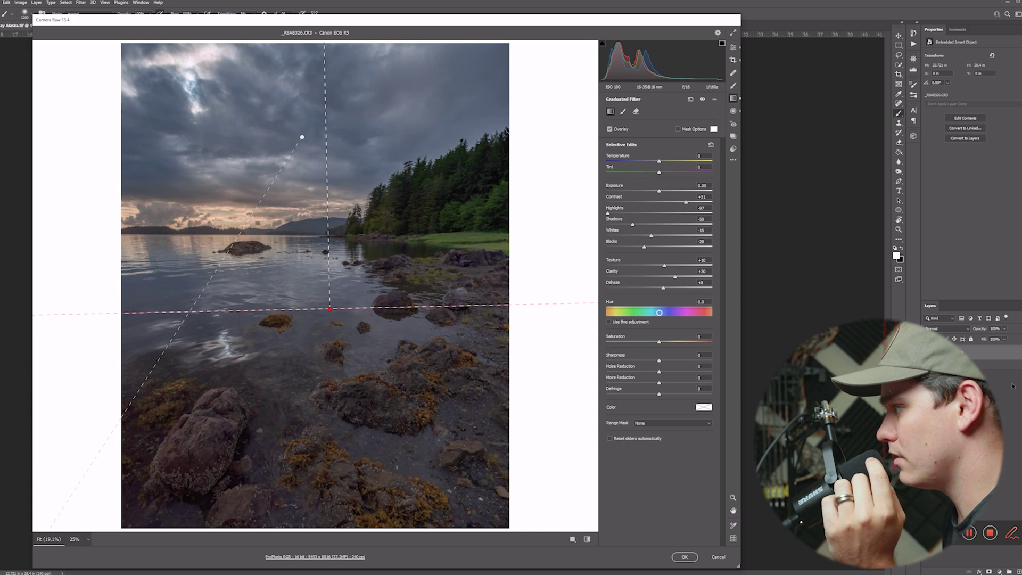
pyautogui.moveTo(302, 137)
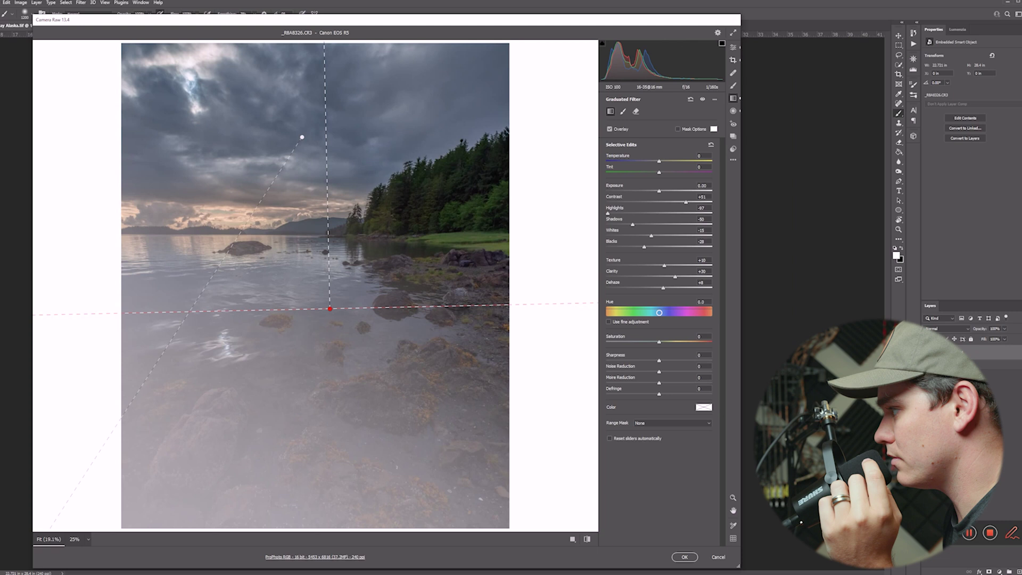
pyautogui.moveTo(659, 371); pyautogui.dragTo(694, 371)
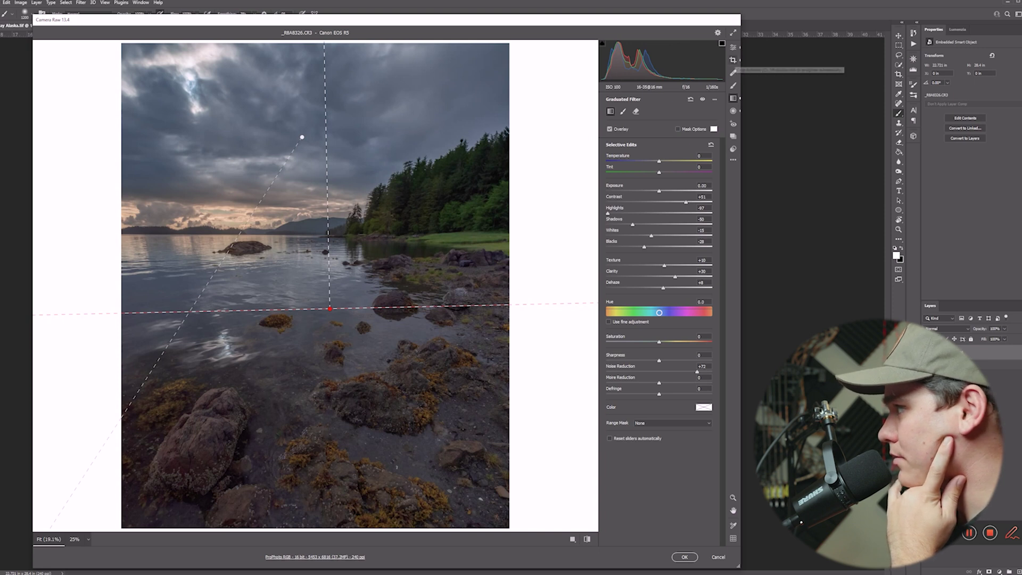
# Restrict the sky's graduated filter with a Luminance range mask
pyautogui.click(733, 111)
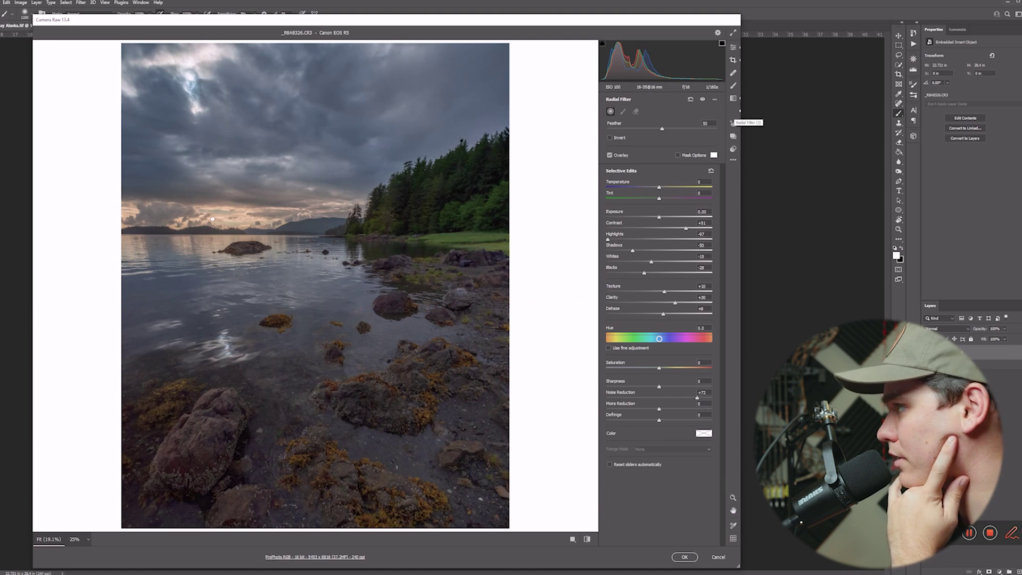
pyautogui.click(733, 98)
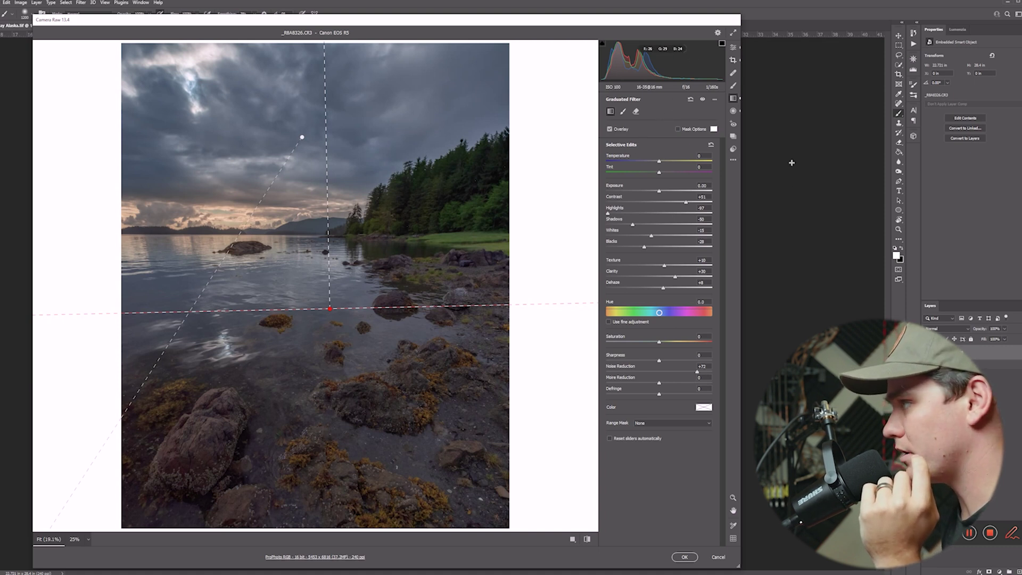
pyautogui.click(671, 423)
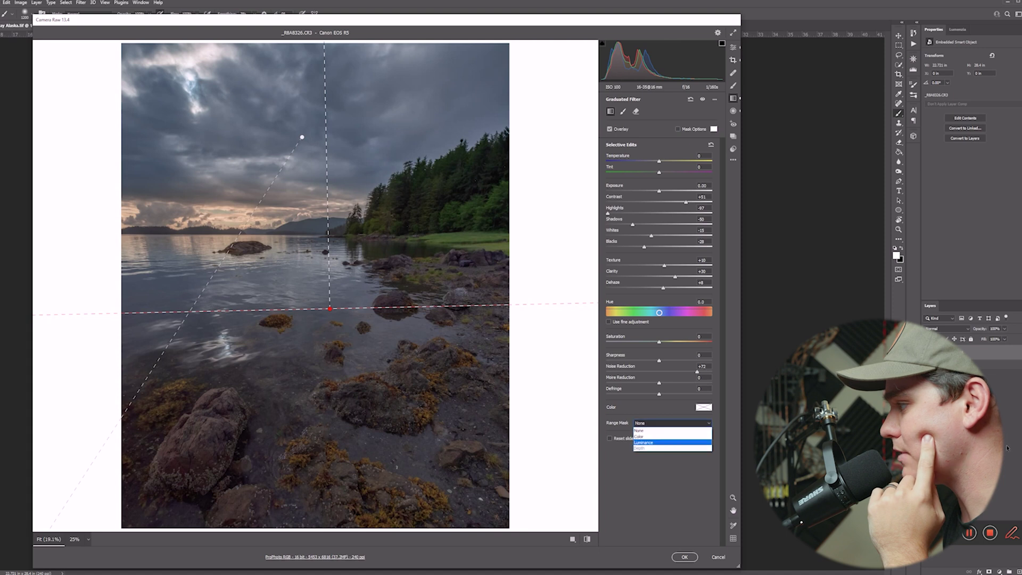
pyautogui.click(646, 443)
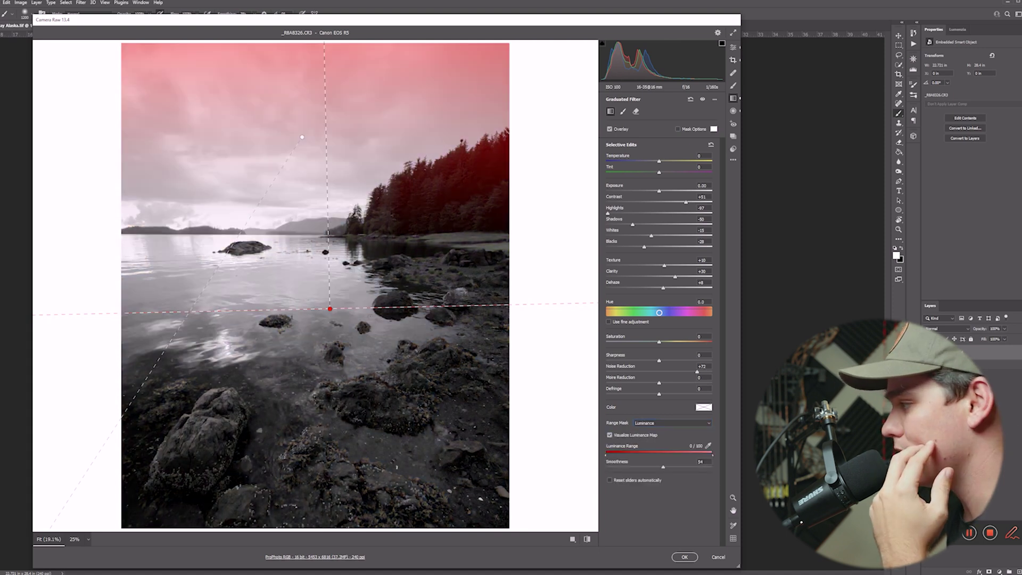
# Set the sky filter's luminance range to 26/100, hide the luminance map, enable automatic slider reset and apply the raw adjustments
pyautogui.moveTo(606, 454); pyautogui.dragTo(625, 454)
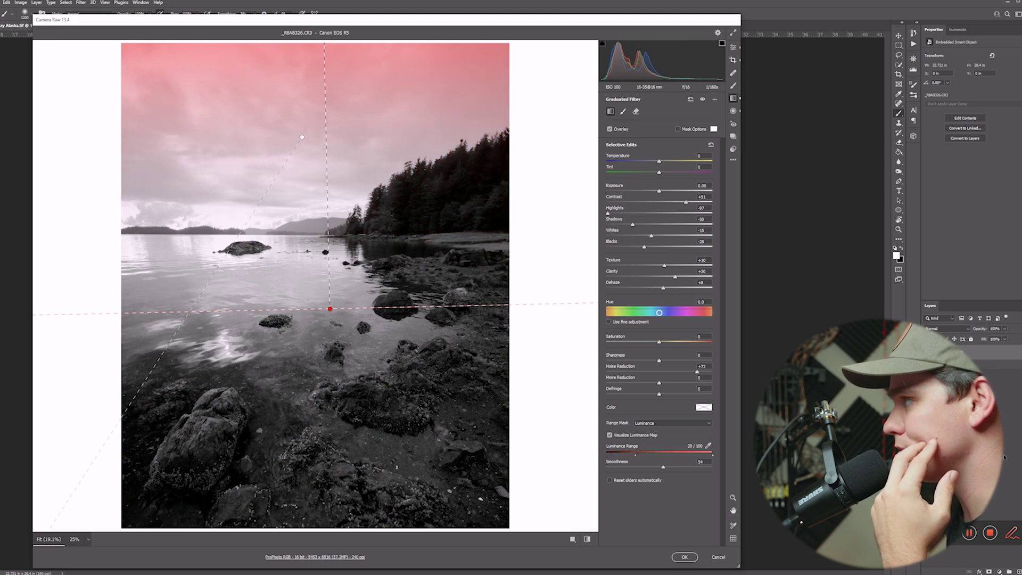
pyautogui.moveTo(635, 454); pyautogui.dragTo(630, 454)
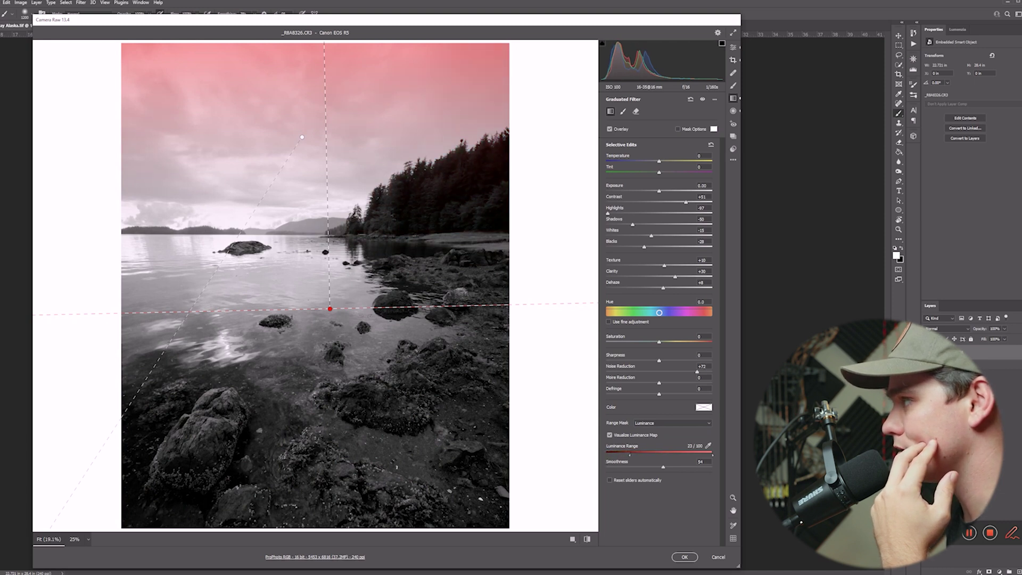
pyautogui.click(610, 434)
pyautogui.click(609, 480)
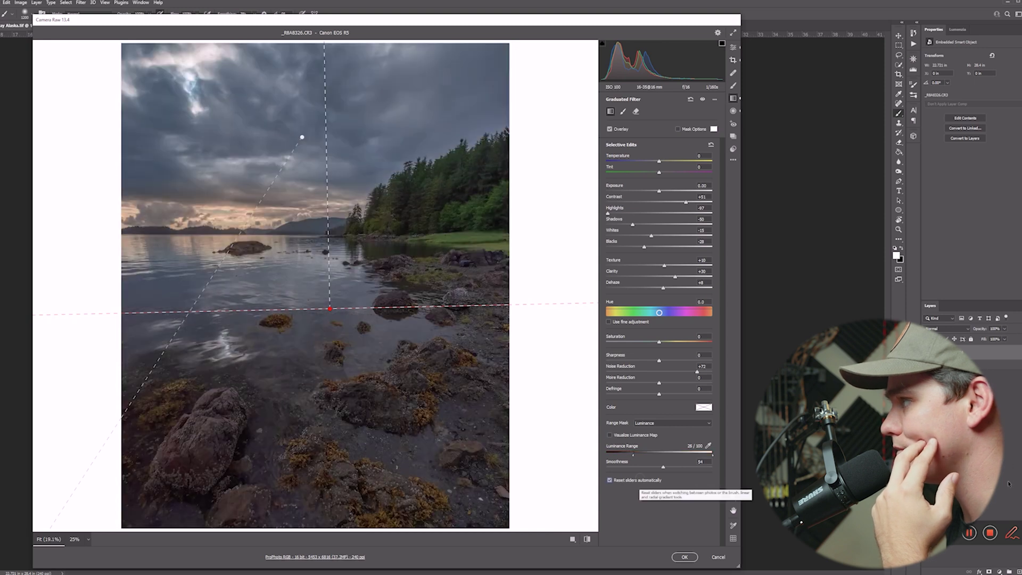
pyautogui.click(685, 557)
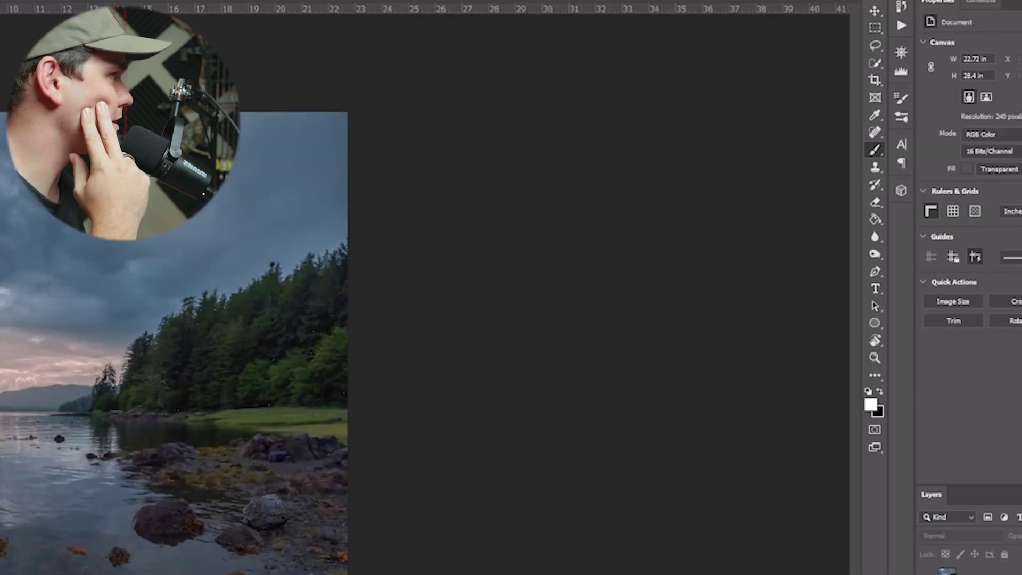
# Show the Lumenzia controls and reduce the Sponge (Saturate) layer's opacity to about 33%
pyautogui.click(952, 32)
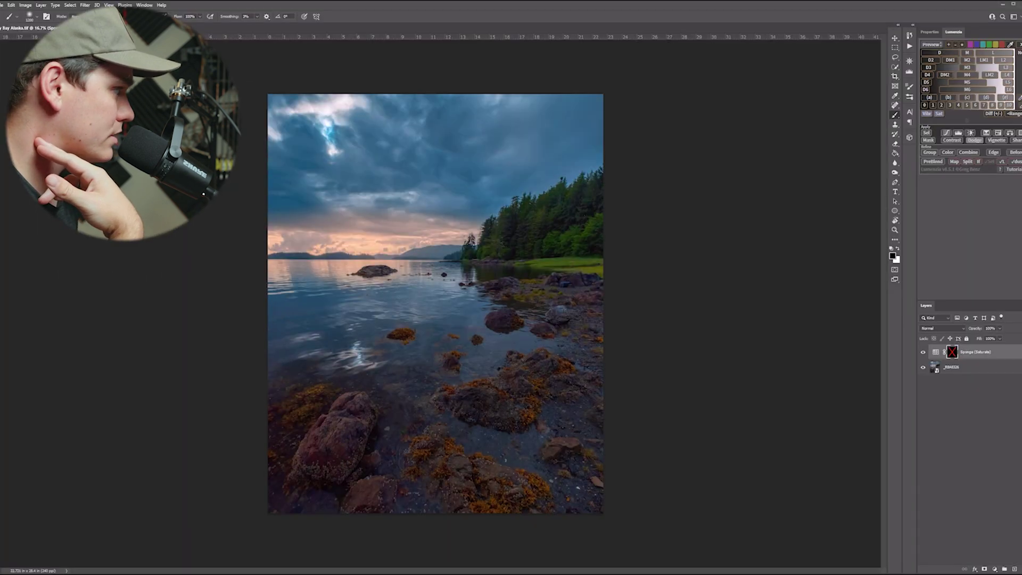
pyautogui.click(996, 329)
pyautogui.moveTo(998, 338); pyautogui.dragTo(973, 338)
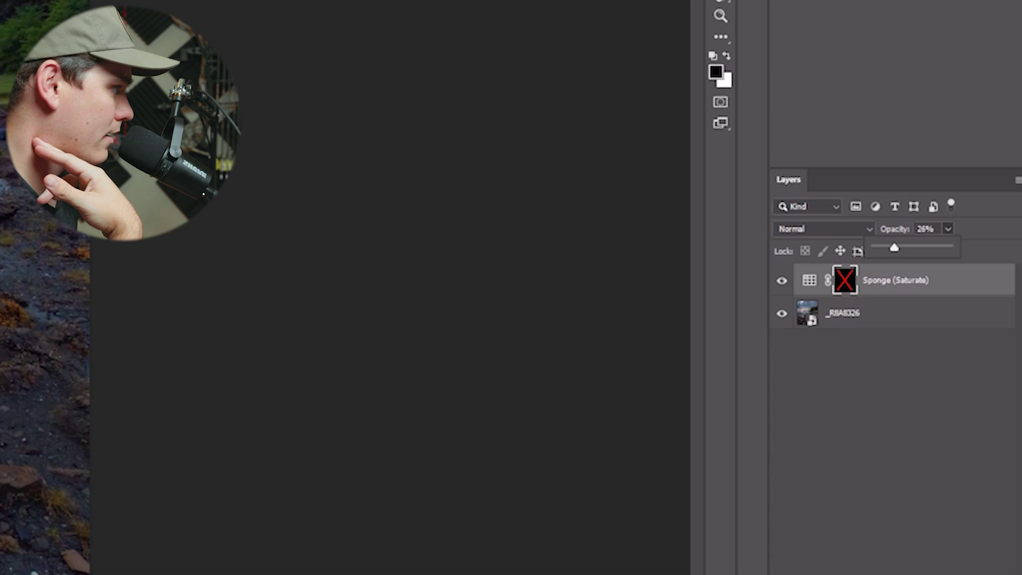
pyautogui.moveTo(894, 247); pyautogui.dragTo(900, 248)
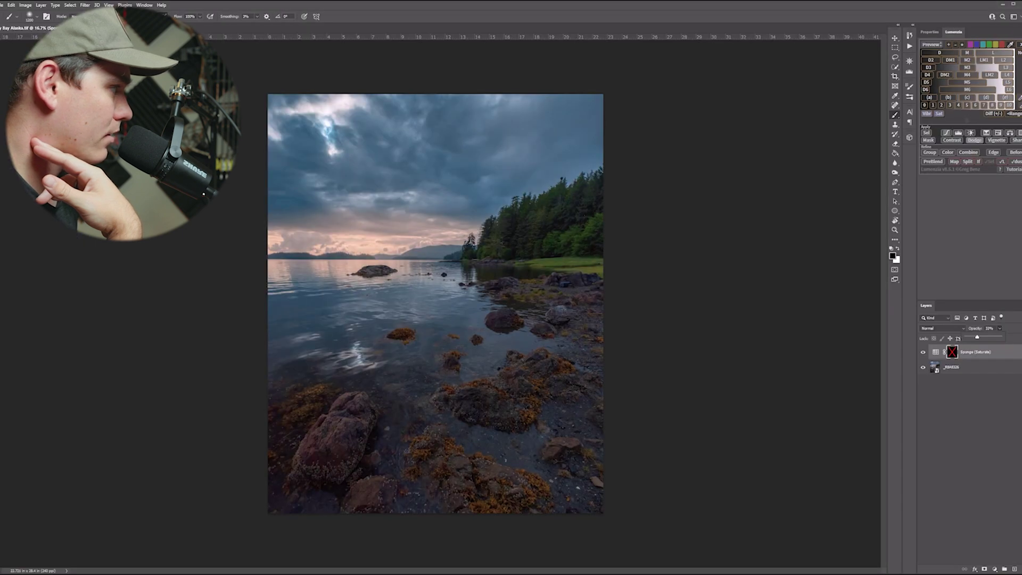
# Enable the Sponge (Saturate) layer's mask, paint white into parts of it, and disable the mask again
pyautogui.press('x')
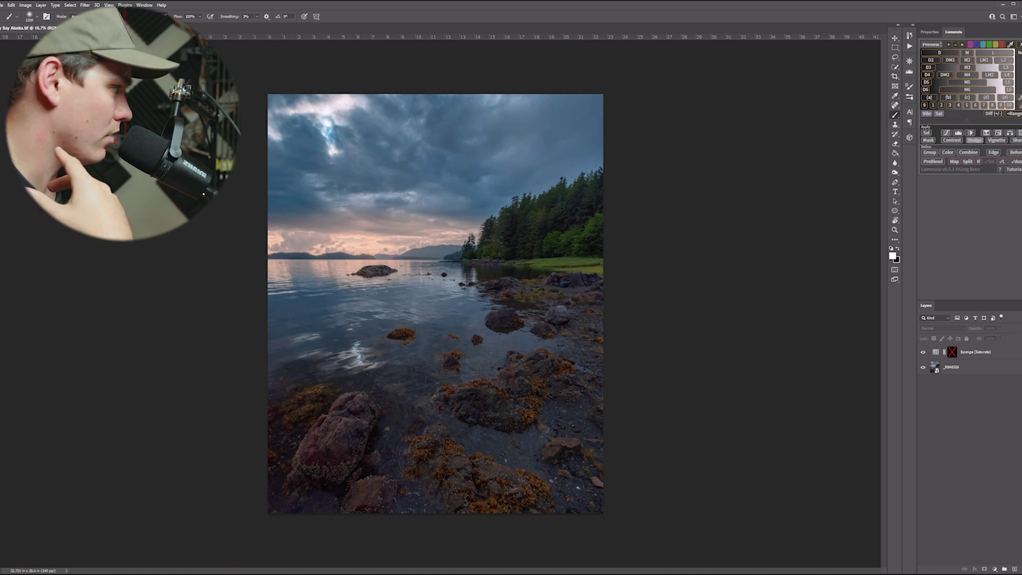
pyautogui.keyDown('shift'); pyautogui.click(952, 353); pyautogui.keyUp('shift')
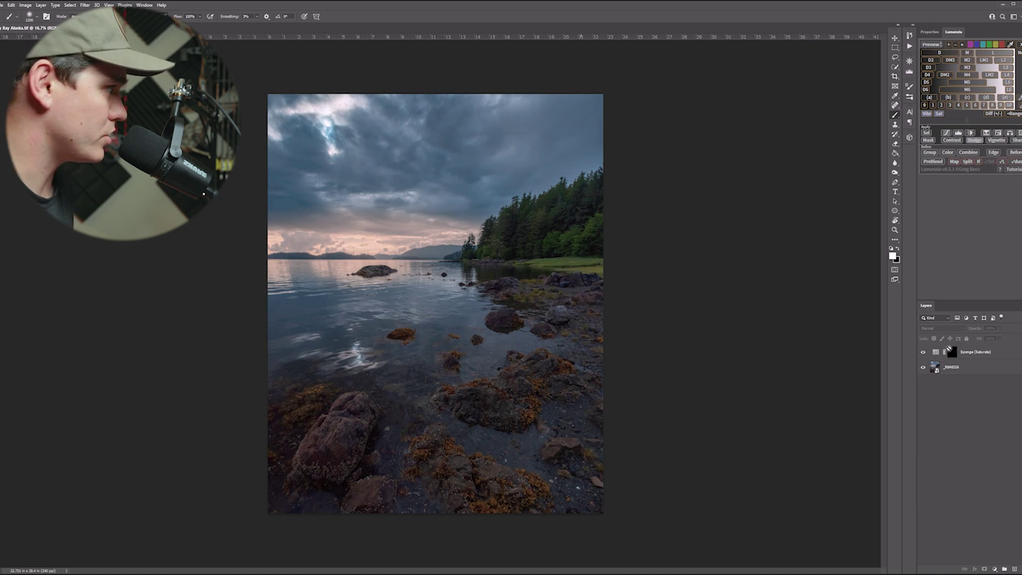
pyautogui.click(970, 351)
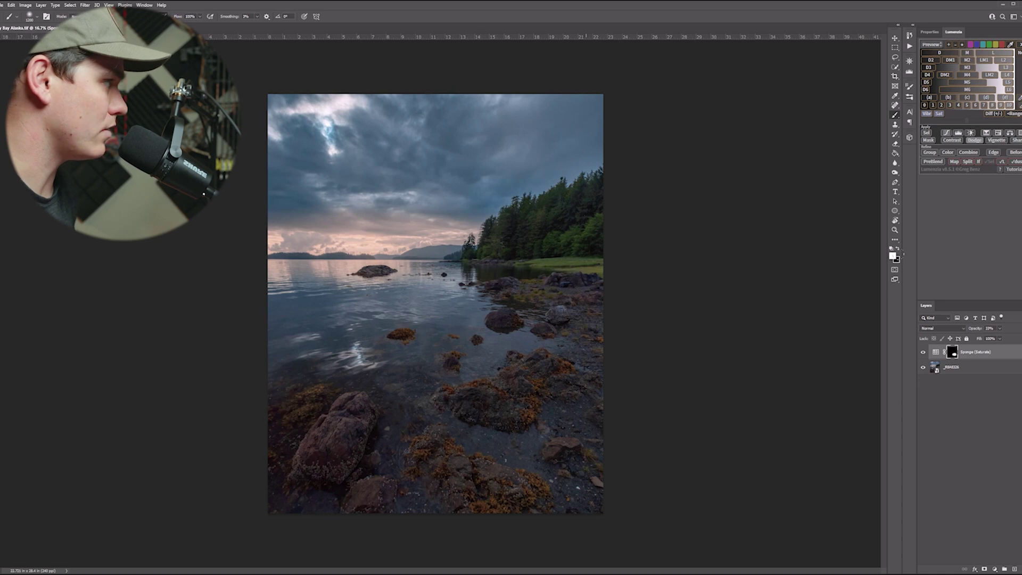
pyautogui.click(972, 421)
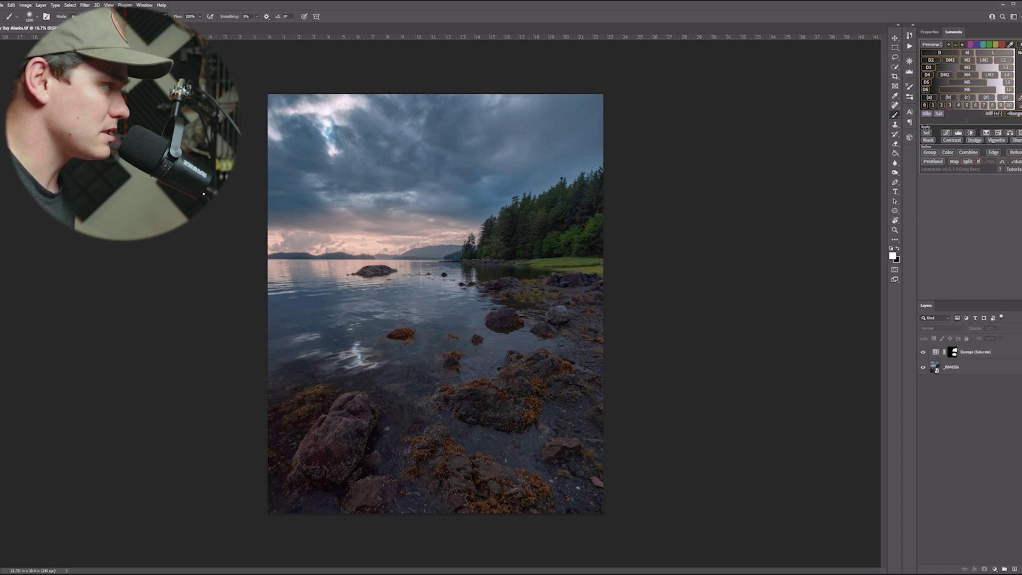
pyautogui.keyDown('shift'); pyautogui.click(952, 352); pyautogui.keyUp('shift')
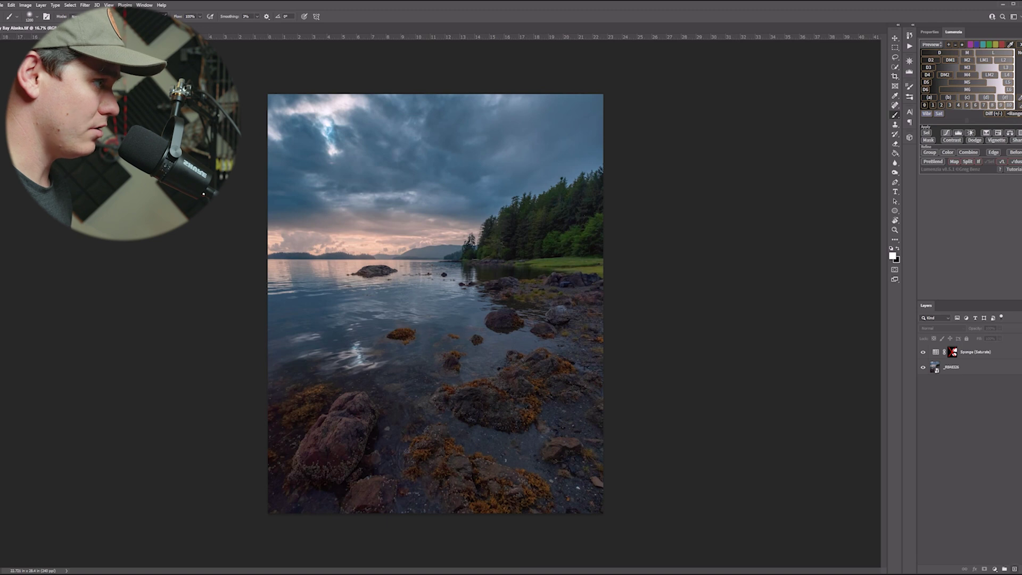
# Add a new empty layer above the Sponge layer and set its blend mode to Soft Light
pyautogui.hotkey('ctrl', 'shift', 'alt', 'n')
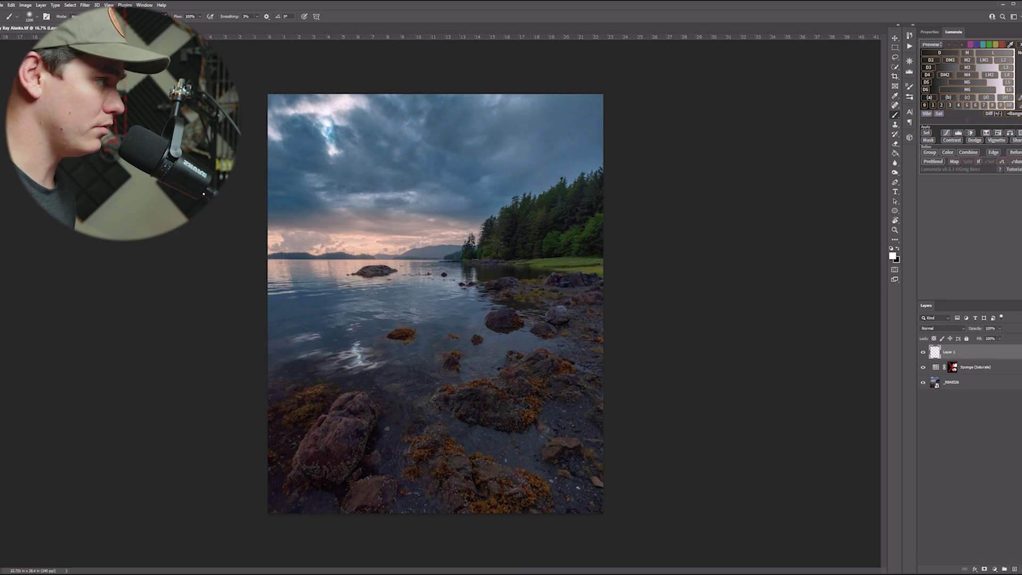
pyautogui.click(941, 328)
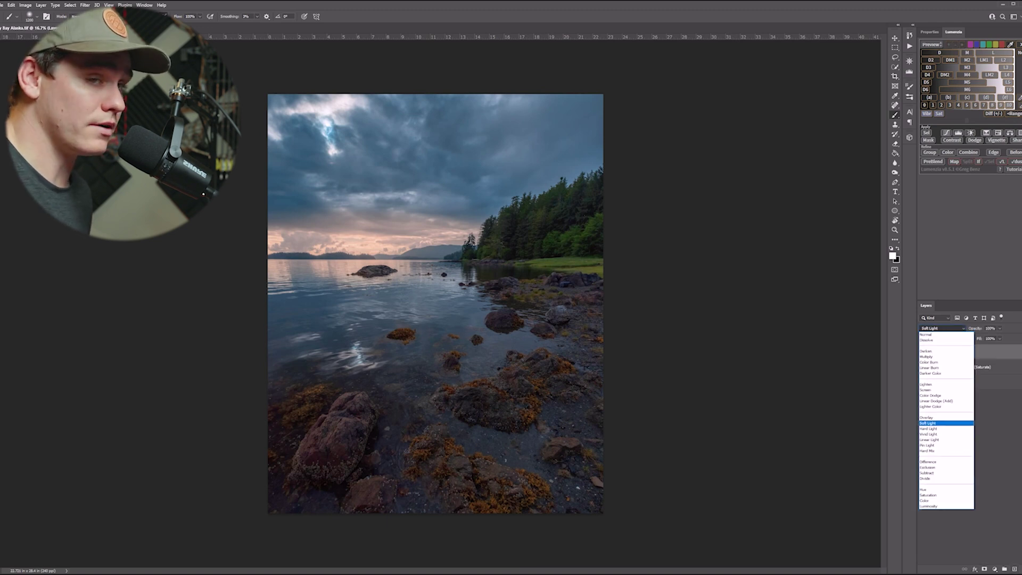
pyautogui.click(932, 423)
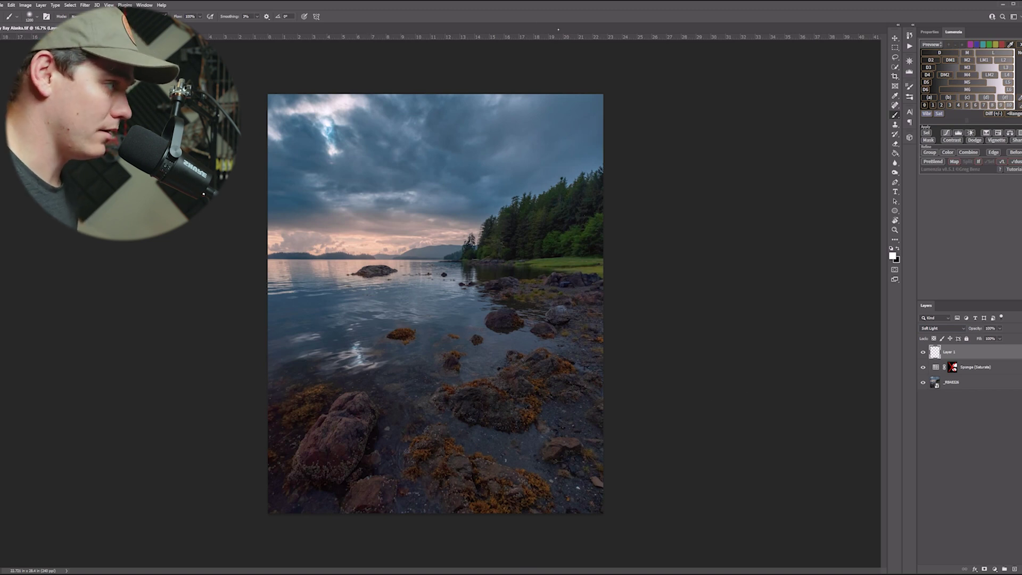
# Brighten the foreground rocks by painting white with a small brush on the Soft Light layer
pyautogui.keyDown('ctrl'); pyautogui.click(695, 506); pyautogui.keyUp('ctrl')
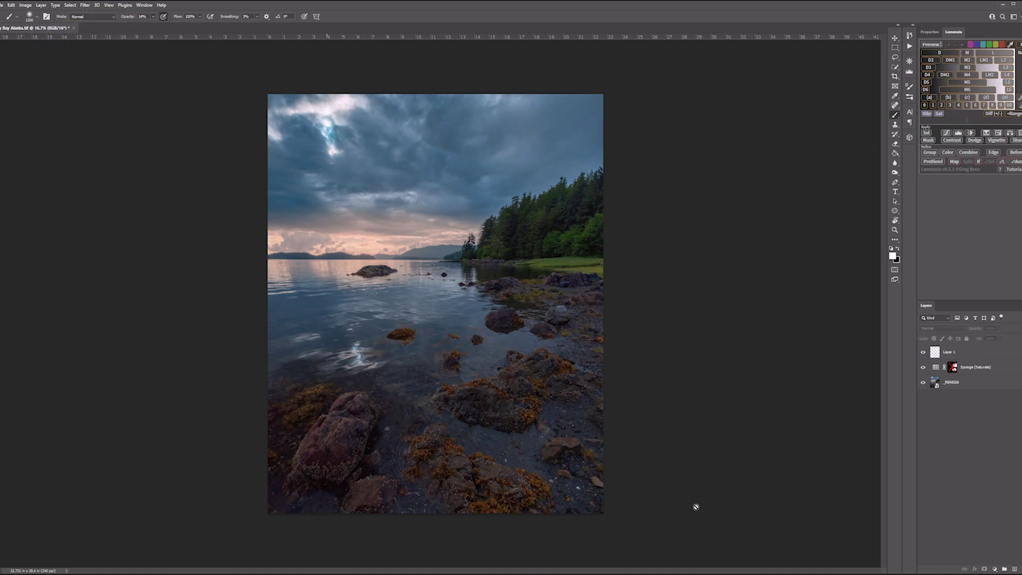
pyautogui.hotkey('ctrl', '+')
pyautogui.hotkey('ctrl', '+')
pyautogui.hotkey('ctrl', '+')
pyautogui.moveTo(681, 513); pyautogui.dragTo(754, 278)
pyautogui.hotkey('ctrl', '-')
pyautogui.click(958, 352)
pyautogui.press('[')
pyautogui.press('[')
pyautogui.press('[')
pyautogui.press('[')
pyautogui.press('[')
pyautogui.press('[')
pyautogui.press('[')
pyautogui.press('[')
pyautogui.press('[')
pyautogui.moveTo(349, 309); pyautogui.dragTo(317, 326)
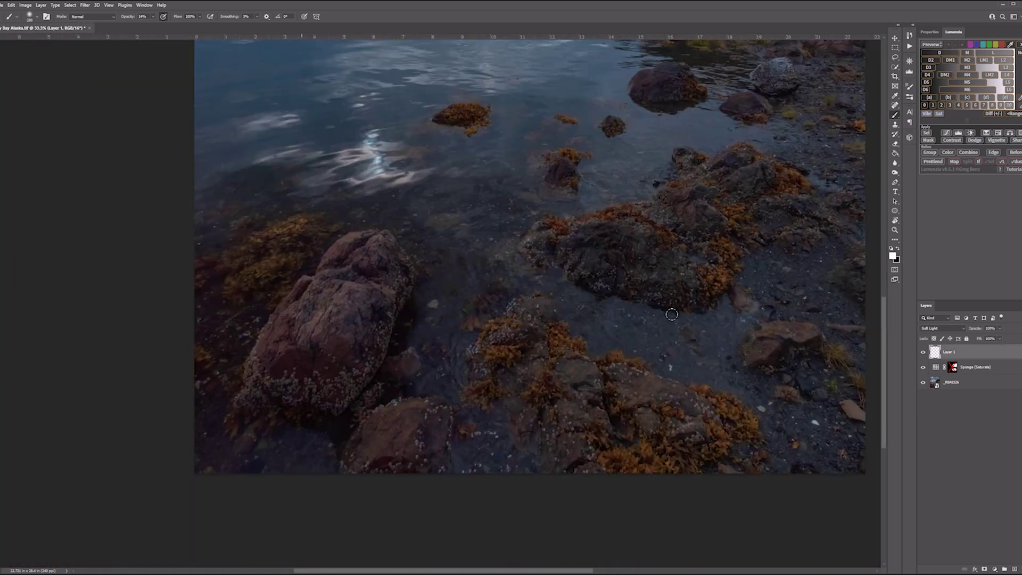
# Brighten the trees and the rocks along the far shoreline with a smaller white brush on the Soft Light layer
pyautogui.hotkey('ctrl', '-')
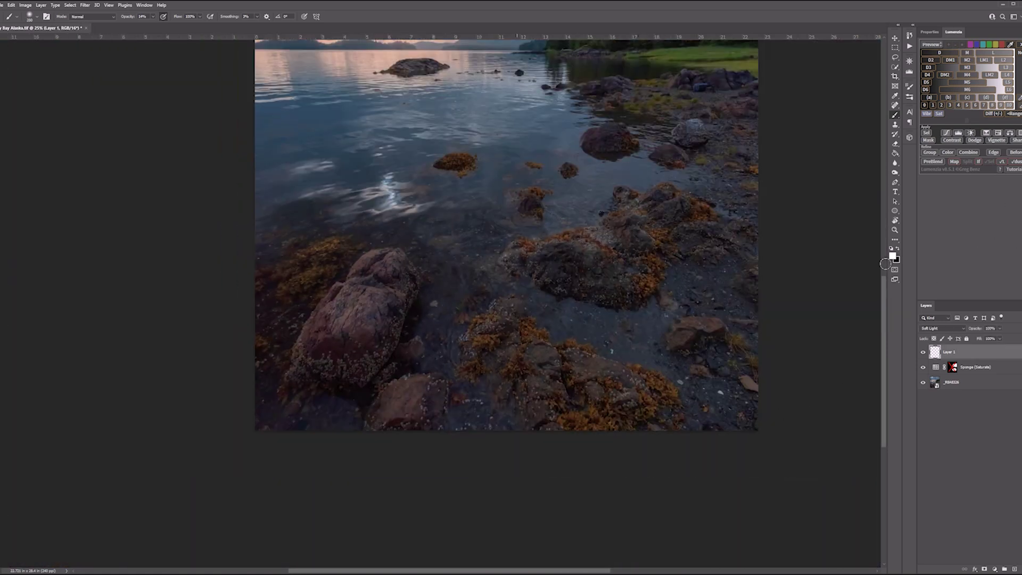
pyautogui.hotkey('ctrl', '-')
pyautogui.hotkey('ctrl', '+')
pyautogui.hotkey('ctrl', '+')
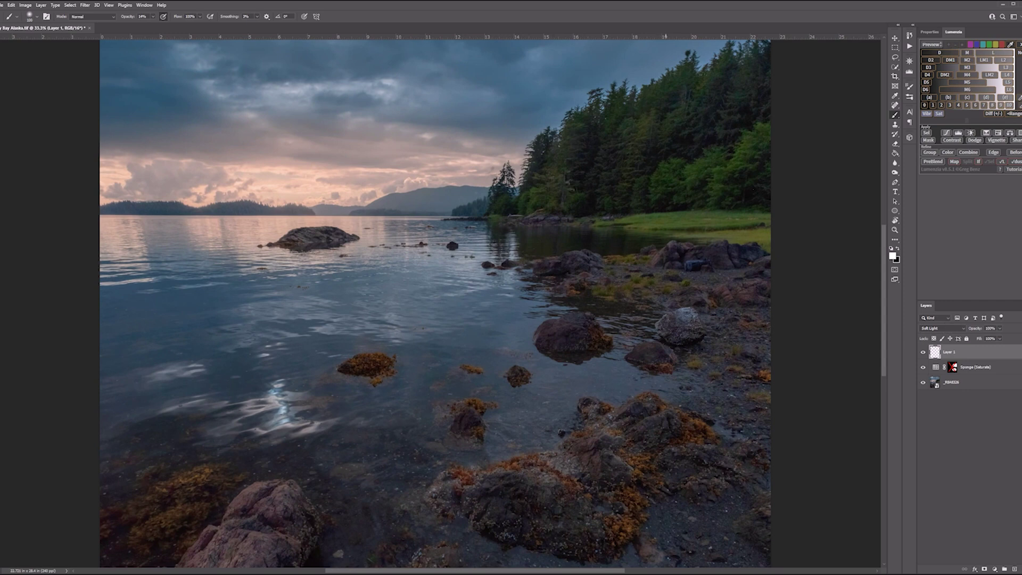
pyautogui.keyDown('ctrl'); pyautogui.click(604, 265); pyautogui.keyUp('ctrl')
pyautogui.keyDown('ctrl'); pyautogui.click(604, 265); pyautogui.keyUp('ctrl')
pyautogui.moveTo(583, 269); pyautogui.dragTo(504, 276)
pyautogui.press('[')
pyautogui.press('[')
pyautogui.press('[')
pyautogui.press('[')
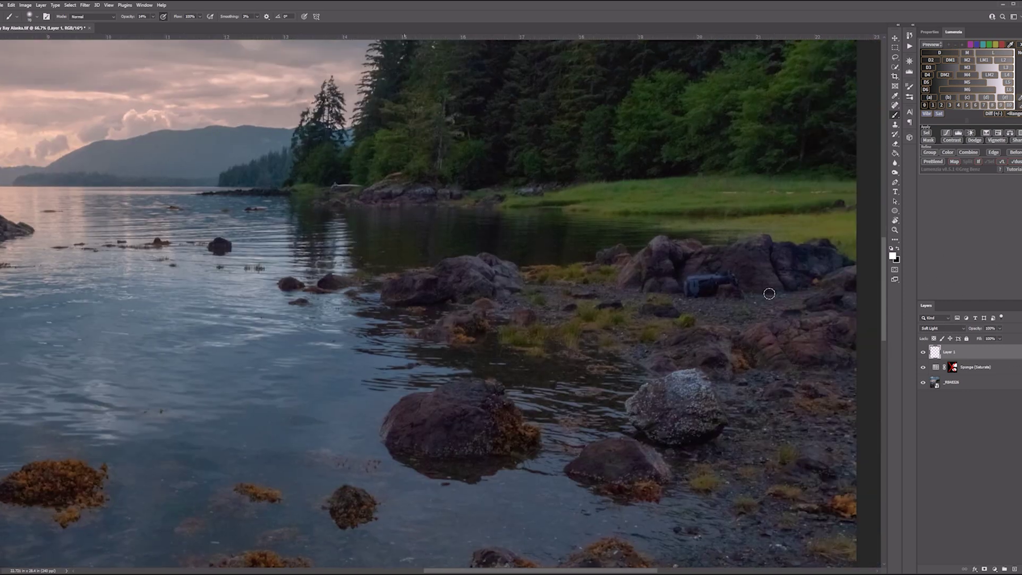
pyautogui.hotkey('ctrl', '-')
pyautogui.hotkey('ctrl', '-')
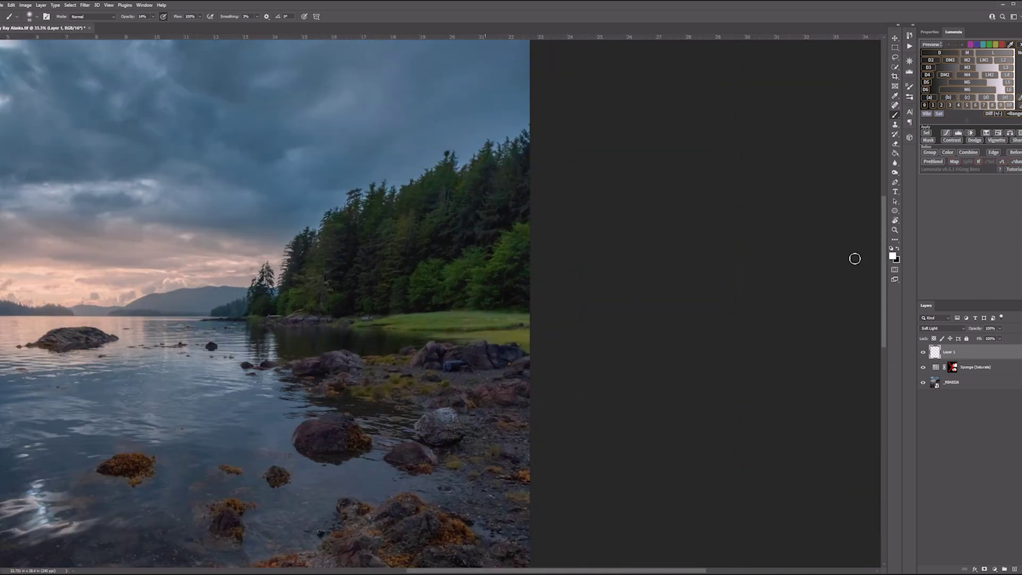
pyautogui.hotkey('ctrl', '-')
pyautogui.hotkey('ctrl', '-')
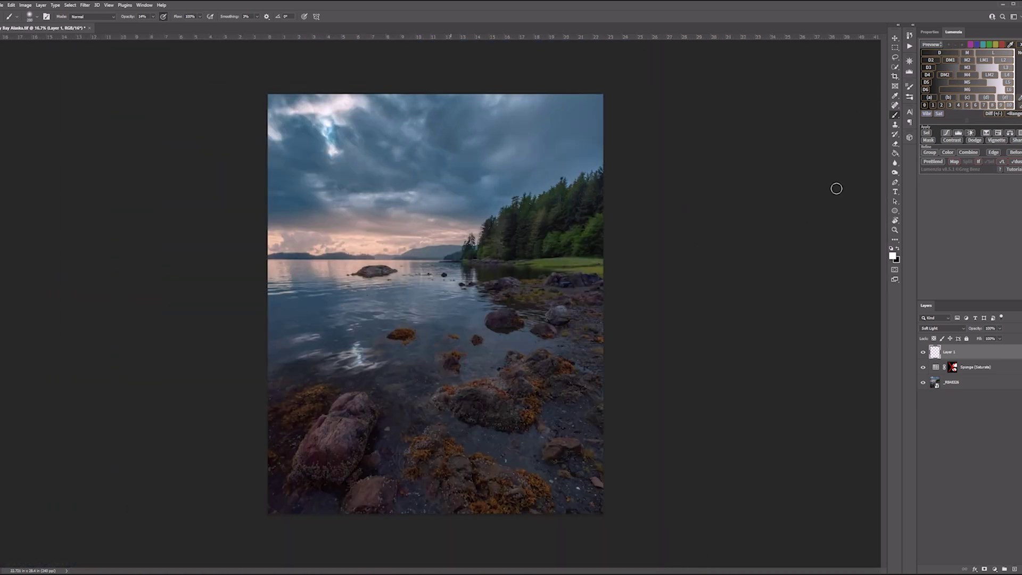
# Switch the painting color to black and load Lumenzia's D2 darks mask as a selection
pyautogui.press('x')
pyautogui.hotkey('ctrl', '0')
pyautogui.hotkey('ctrl', '-')
pyautogui.click(939, 53)
pyautogui.click(931, 60)
pyautogui.click(926, 133)
# Darken the shadows around the foreground rocks by painting black through the D2 selection on the Soft Light layer
pyautogui.hotkey('ctrl', '+')
pyautogui.hotkey('ctrl', '+')
pyautogui.hotkey('ctrl', '+')
pyautogui.moveTo(294, 502); pyautogui.dragTo(483, 131)
pyautogui.moveTo(254, 346); pyautogui.dragTo(215, 410)
pyautogui.moveTo(373, 221); pyautogui.dragTo(267, 304)
pyautogui.hotkey('ctrl', '0')
pyautogui.hotkey('ctrl', '-')
pyautogui.press(']')
pyautogui.press(']')
pyautogui.press(']')
pyautogui.press(']')
pyautogui.press(']')
pyautogui.press(']')
pyautogui.press(']')
pyautogui.press(']')
pyautogui.hotkey('ctrl', '+')
pyautogui.hotkey('ctrl', '+')
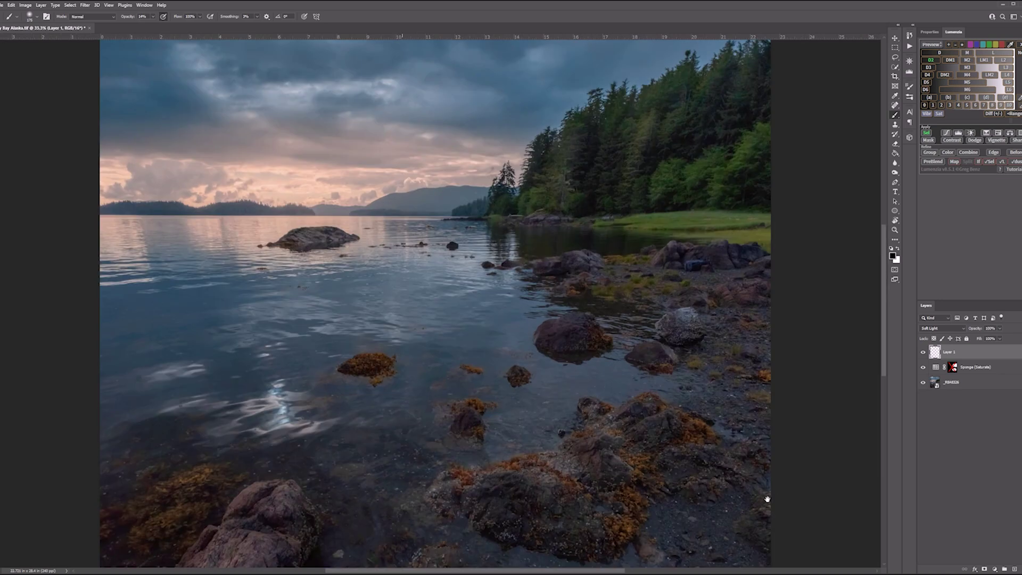
pyautogui.moveTo(402, 523); pyautogui.dragTo(356, 367)
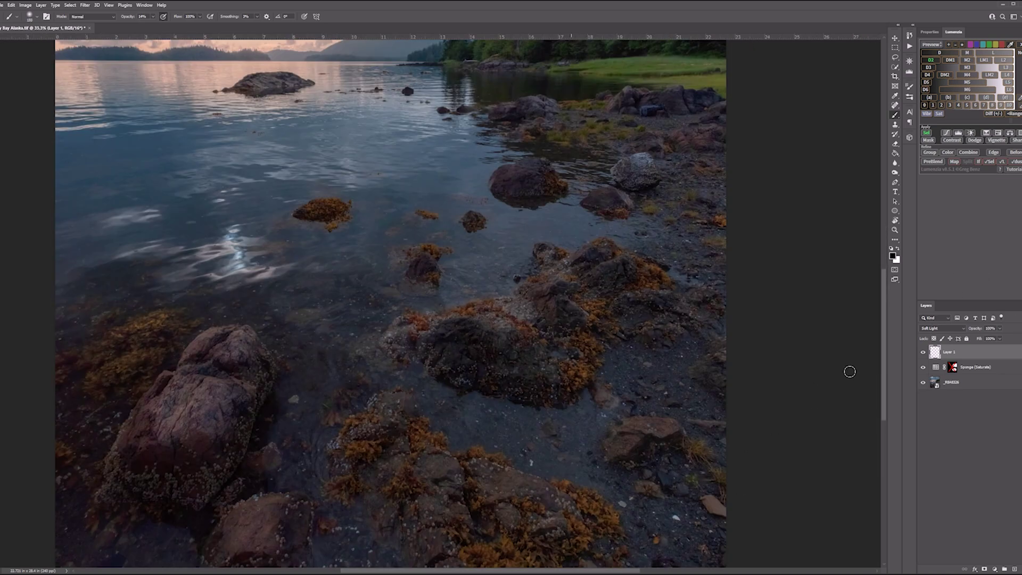
# Darken the shadows among the trees and shoreline rocks with black on the Soft Light layer
pyautogui.hotkey('ctrl', '-')
pyautogui.hotkey('ctrl', '-')
pyautogui.hotkey('ctrl', '+')
pyautogui.hotkey('ctrl', '+')
pyautogui.hotkey('ctrl', '+')
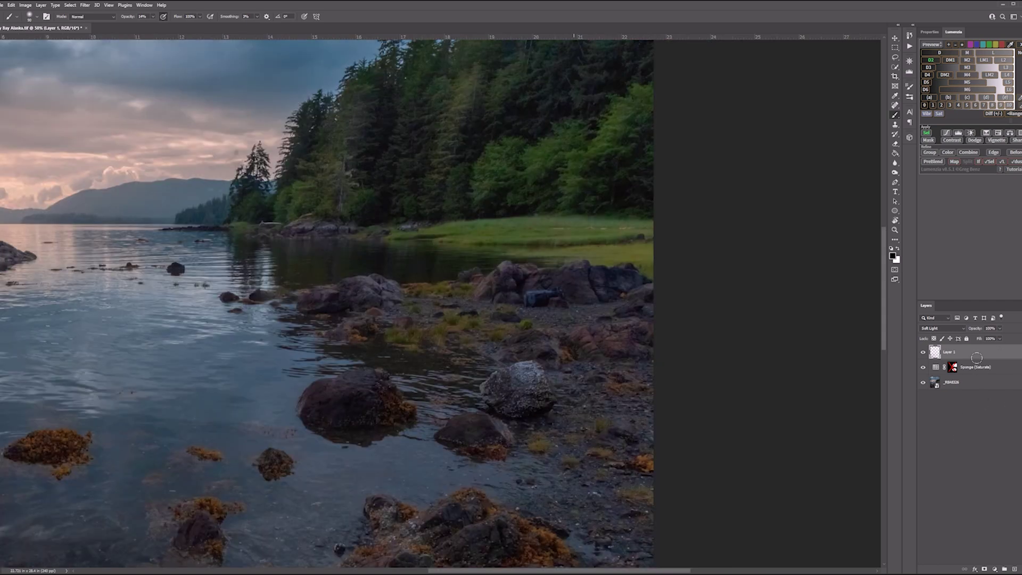
pyautogui.hotkey('ctrl', '+')
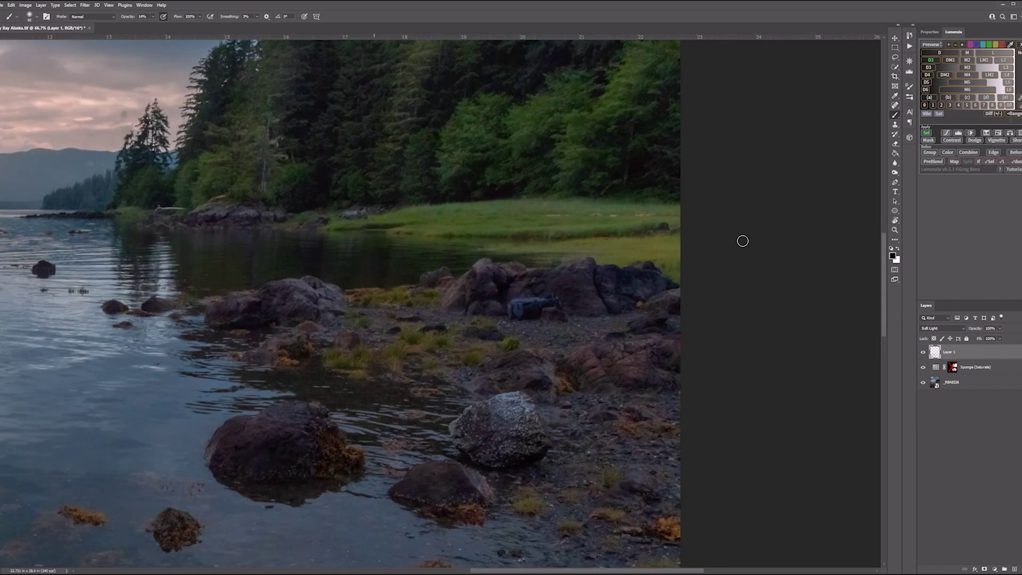
pyautogui.hotkey('ctrl', '-')
pyautogui.hotkey('ctrl', '-')
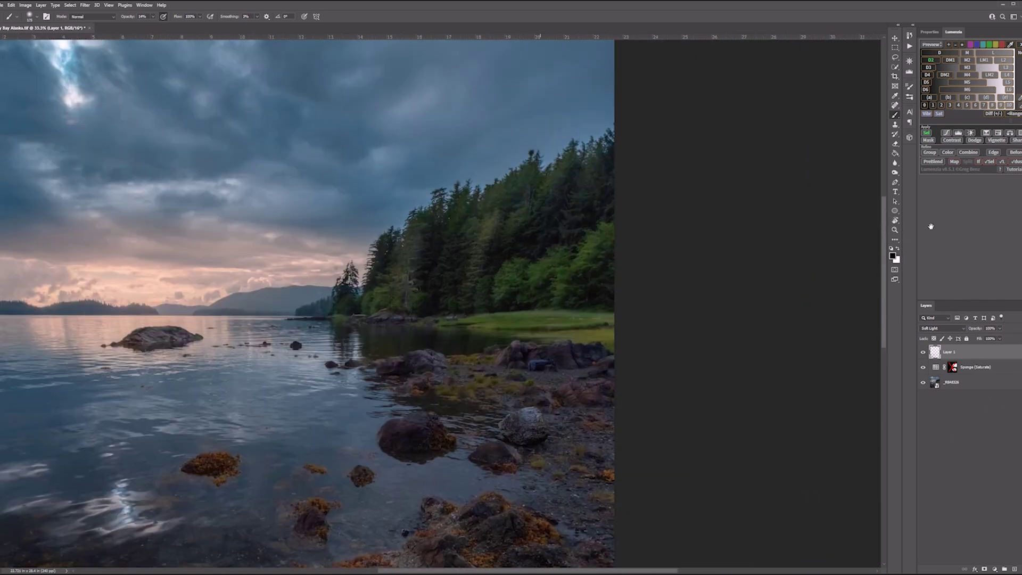
pyautogui.hotkey('ctrl', '-')
pyautogui.hotkey('ctrl', '-')
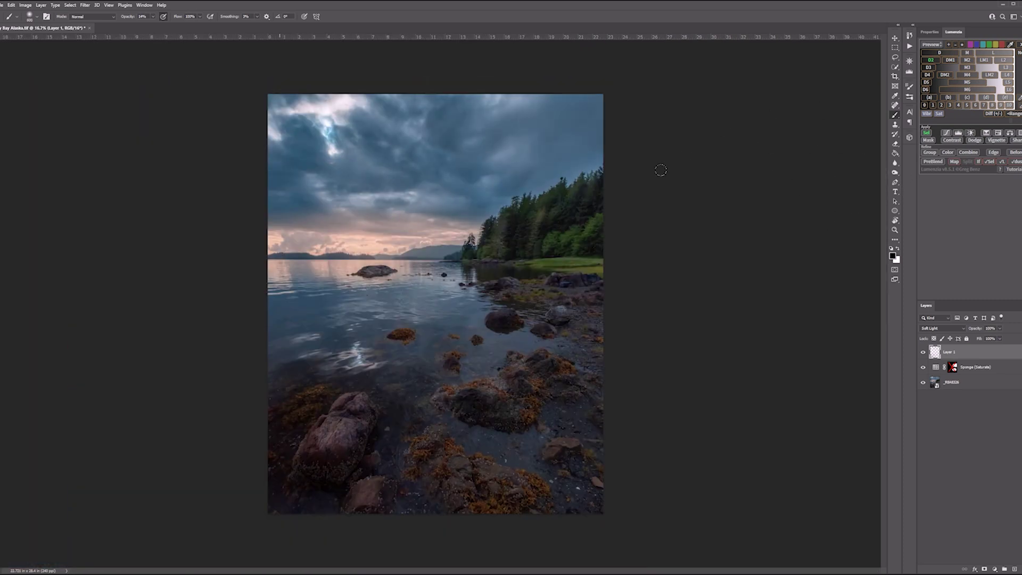
# Compare the whole photo with and without the dodge-and-burn layer by toggling its visibility
pyautogui.hotkey('ctrl', '-')
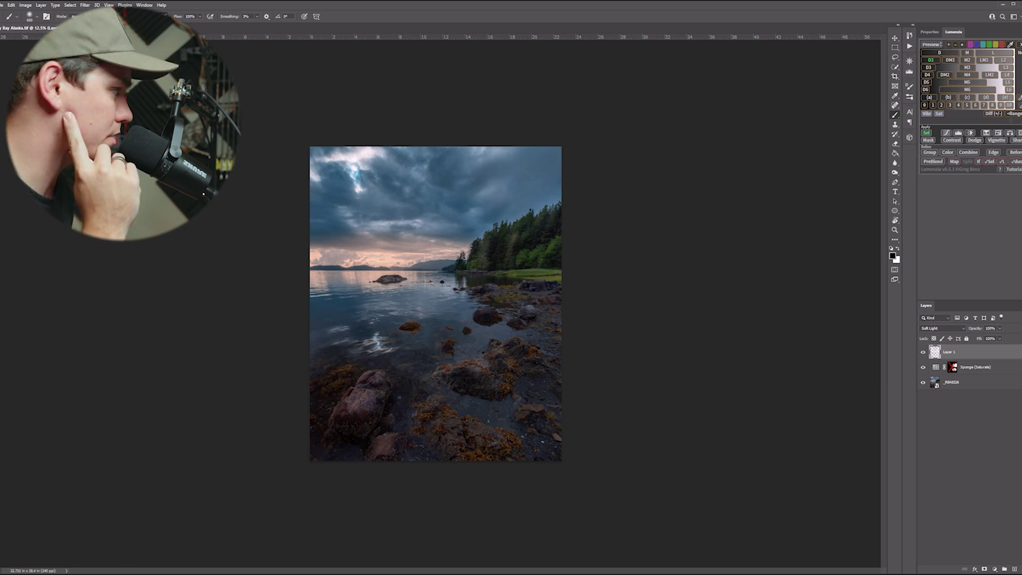
pyautogui.click(922, 352)
pyautogui.click(923, 352)
pyautogui.click(922, 352)
pyautogui.click(923, 352)
pyautogui.click(923, 352)
pyautogui.click(923, 352)
pyautogui.click(923, 351)
pyautogui.click(923, 352)
pyautogui.click(923, 351)
pyautogui.click(923, 352)
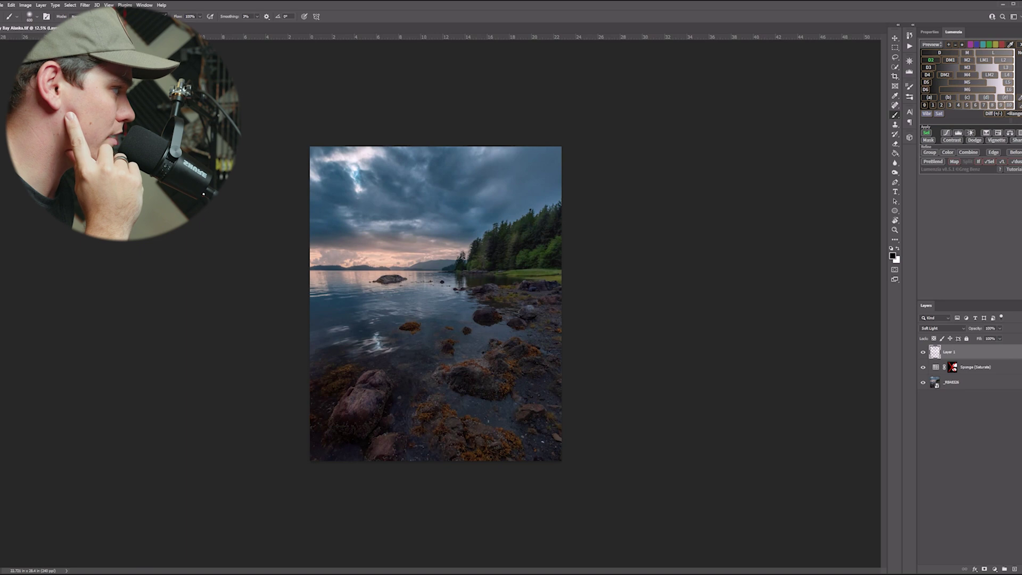
pyautogui.click(923, 352)
pyautogui.click(923, 351)
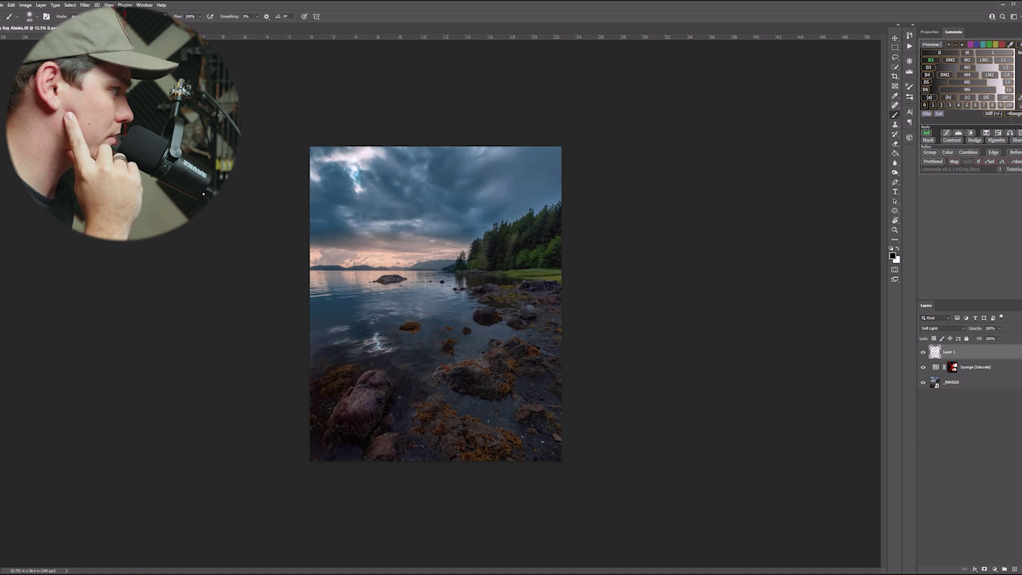
# Preview the Linear Light and Overlay blend modes on the dodge-and-burn layer, keeping Soft Light
pyautogui.click(940, 329)
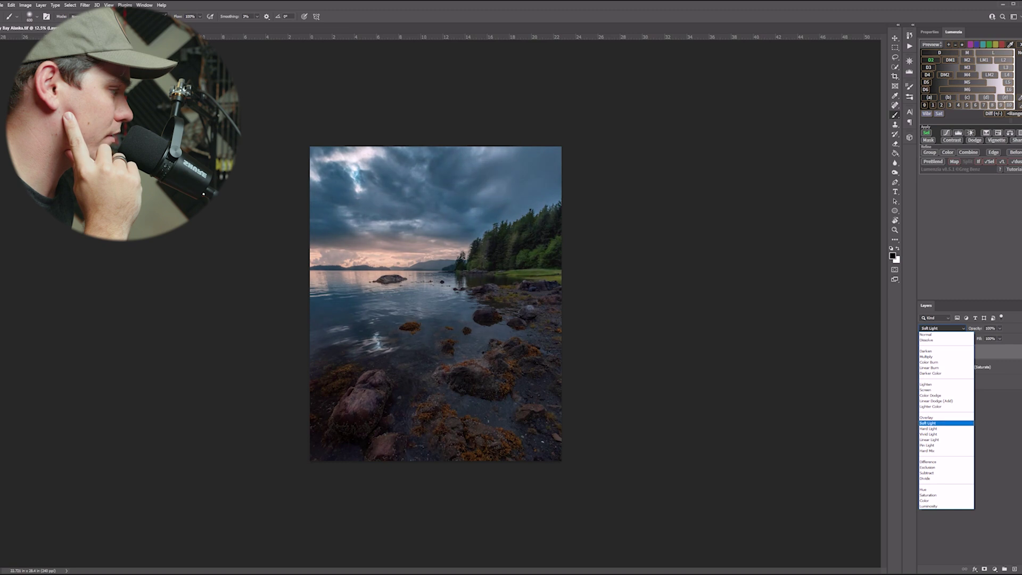
pyautogui.press('Down')
pyautogui.press('Down')
pyautogui.press('Down')
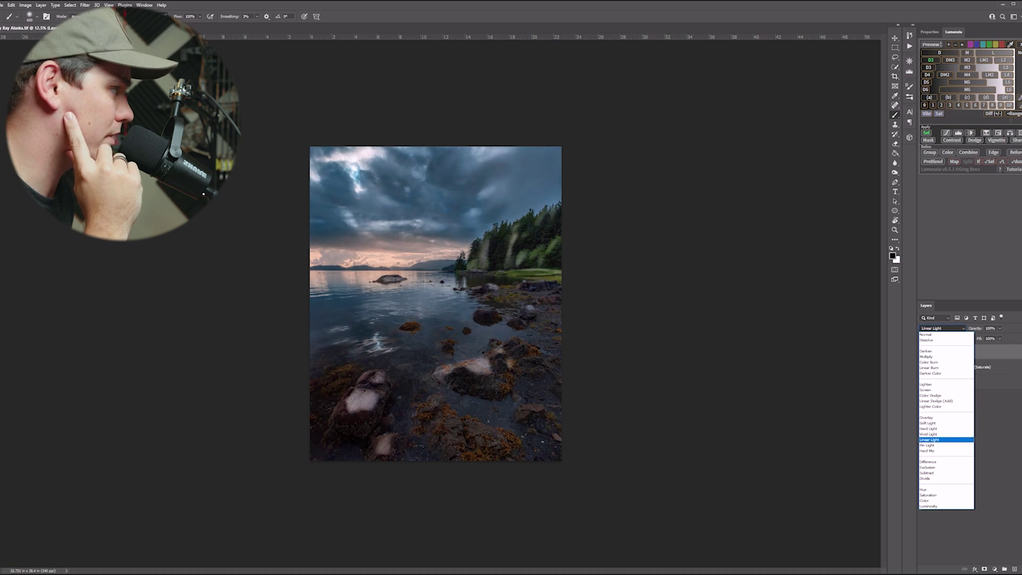
pyautogui.press('Up')
pyautogui.press('Up')
pyautogui.press('Up')
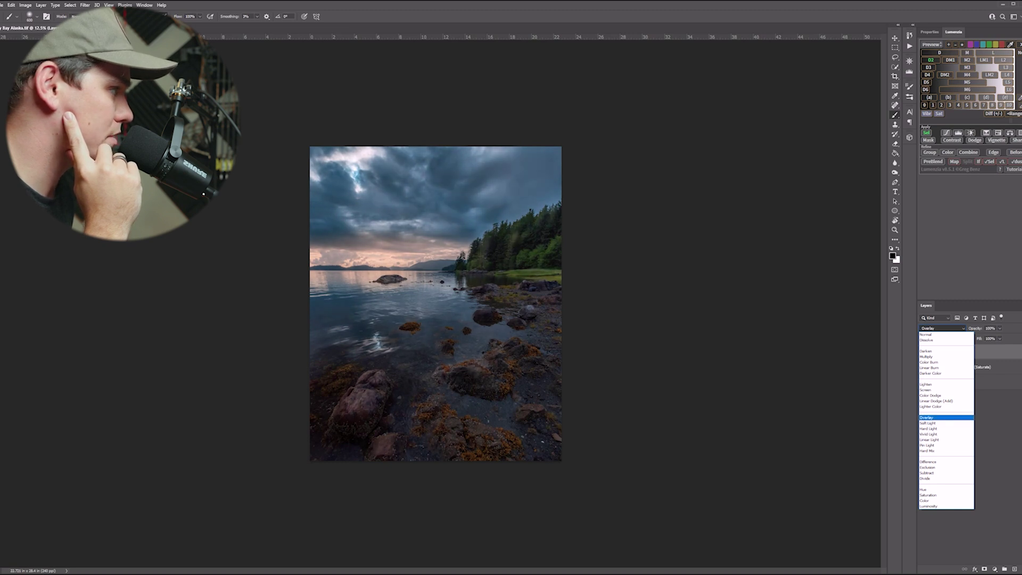
pyautogui.press('Up')
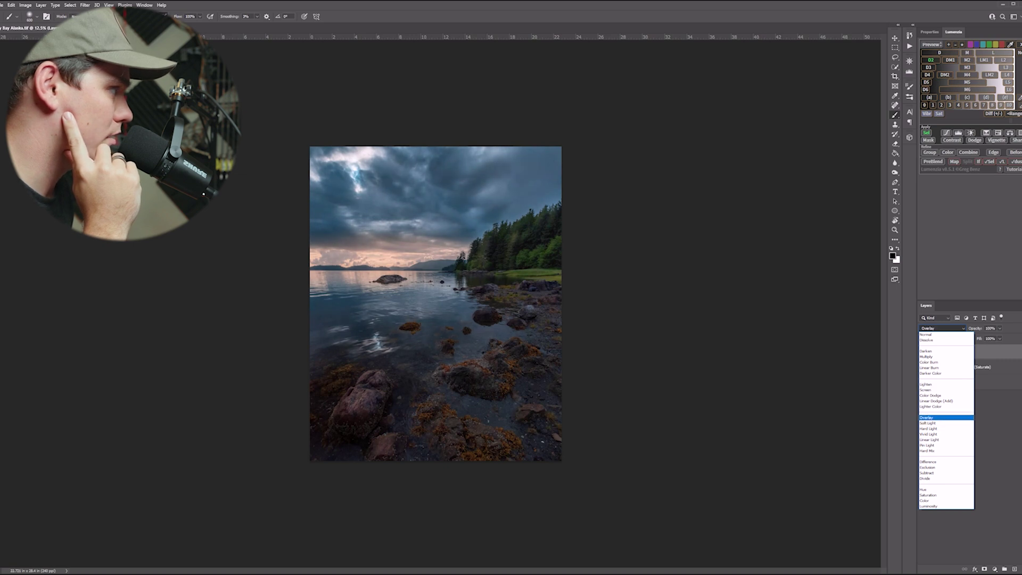
pyautogui.press('Down')
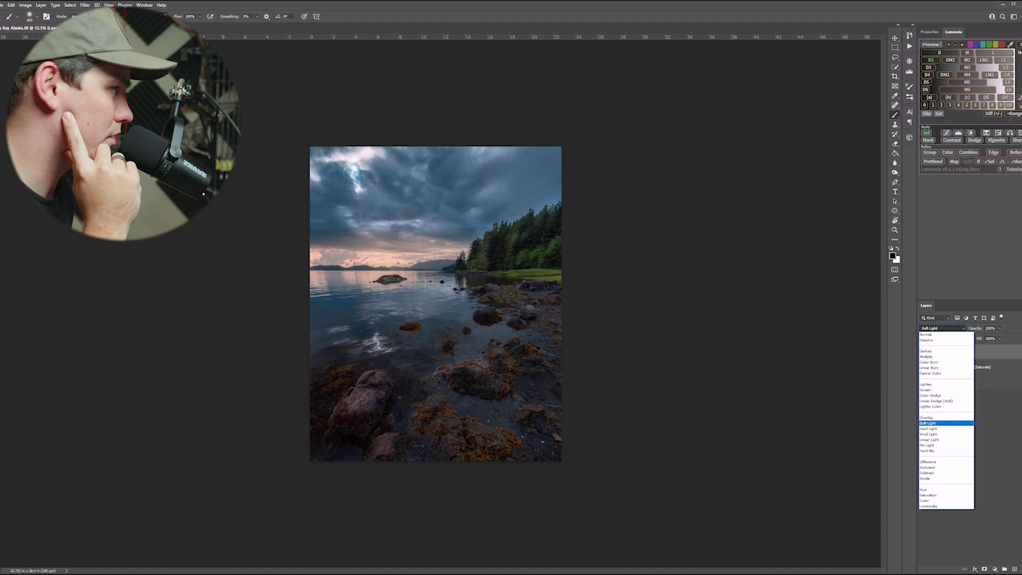
pyautogui.press('Return')
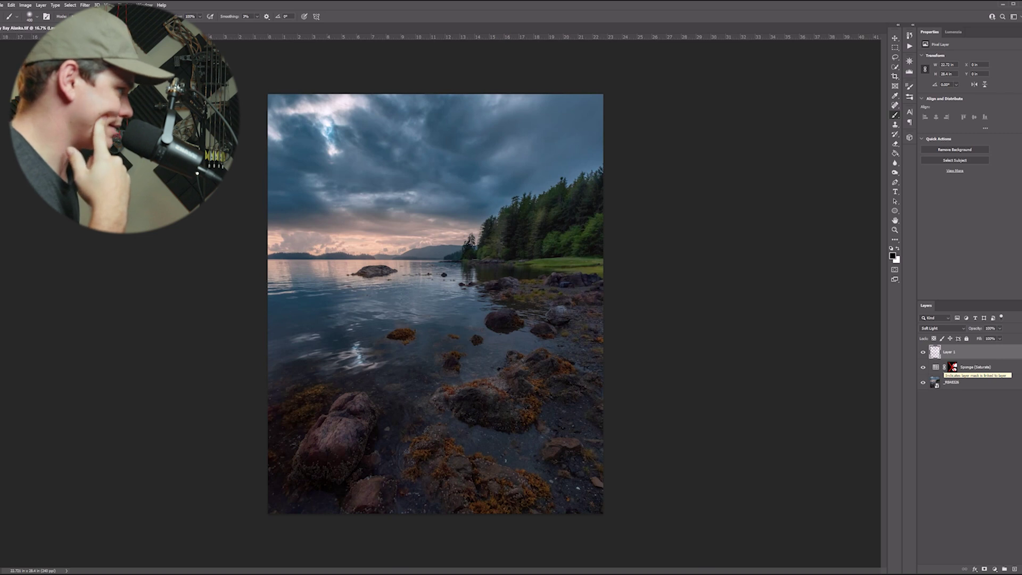
# Add a Levels adjustment layer above the dodge-and-burn layer
pyautogui.click(959, 442)
pyautogui.click(994, 569)
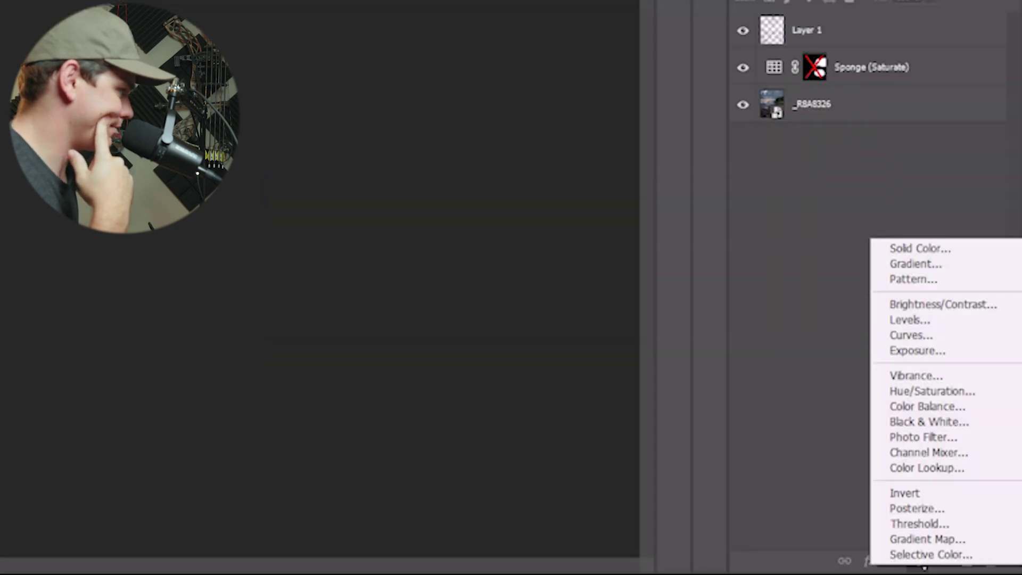
pyautogui.press('Up')
pyautogui.press('Up')
pyautogui.press('Up')
pyautogui.press('Up')
pyautogui.press('Up')
pyautogui.press('Up')
pyautogui.press('Up')
pyautogui.press('Up')
pyautogui.press('Up')
pyautogui.press('Up')
pyautogui.press('Up')
pyautogui.press('Up')
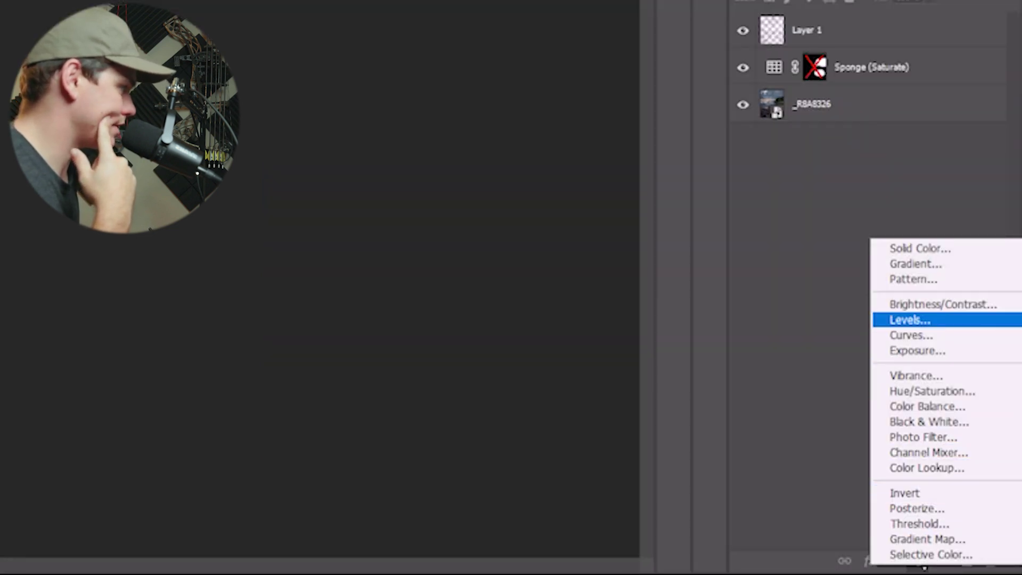
pyautogui.click(930, 320)
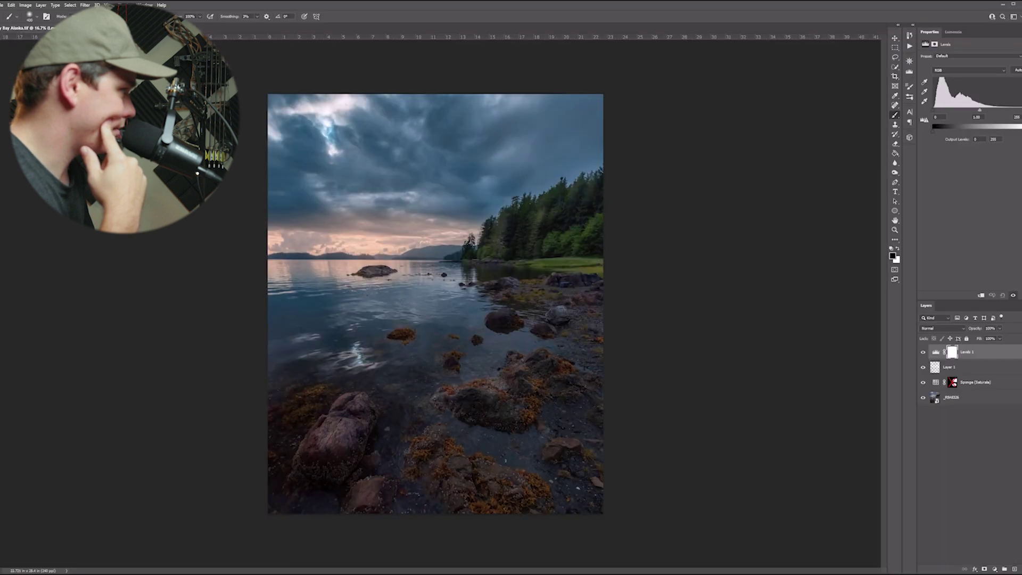
# Deepen the shadows and brighten the highlights by moving the Levels black and white input points inward
pyautogui.moveTo(933, 110)
pyautogui.mouseDown()
pyautogui.moveTo(955, 110)
pyautogui.moveTo(934, 111)
pyautogui.mouseUp()
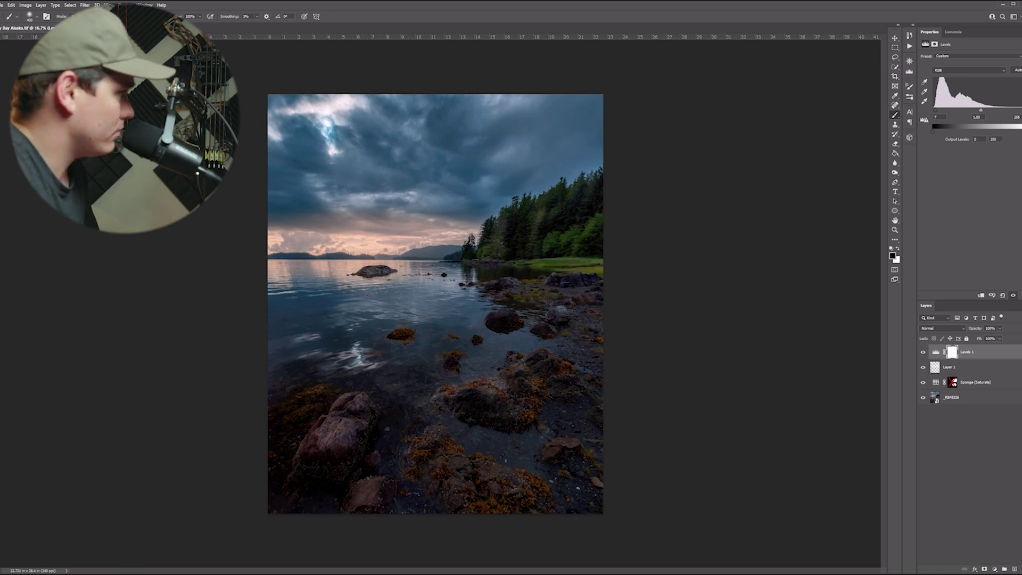
pyautogui.moveTo(1018, 110); pyautogui.dragTo(1008, 111)
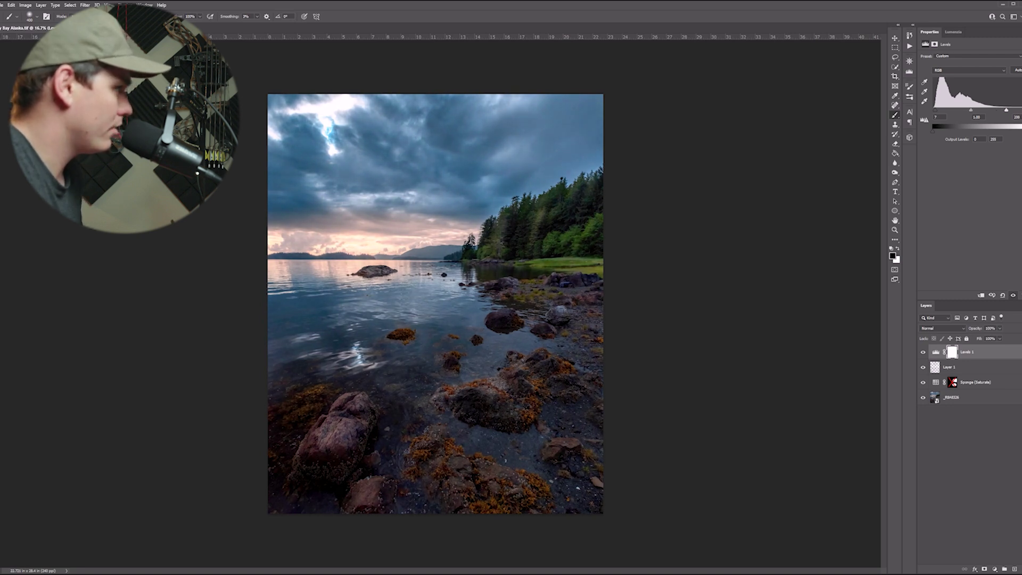
pyautogui.click(970, 453)
# Compare the photo with and without the Levels adjustment by toggling that layer's visibility
pyautogui.click(923, 352)
pyautogui.click(923, 352)
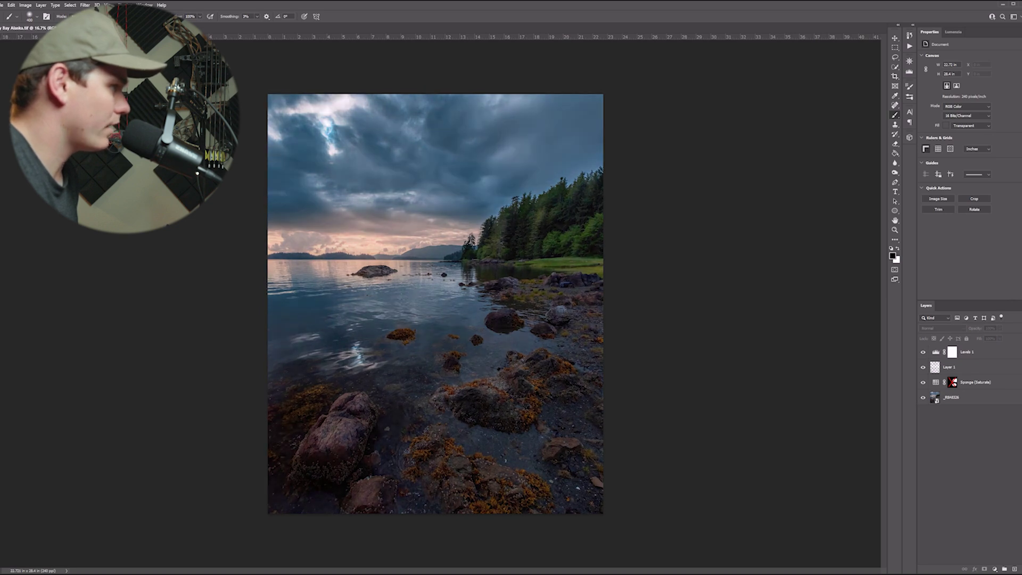
pyautogui.click(923, 352)
pyautogui.click(923, 352)
pyautogui.click(923, 351)
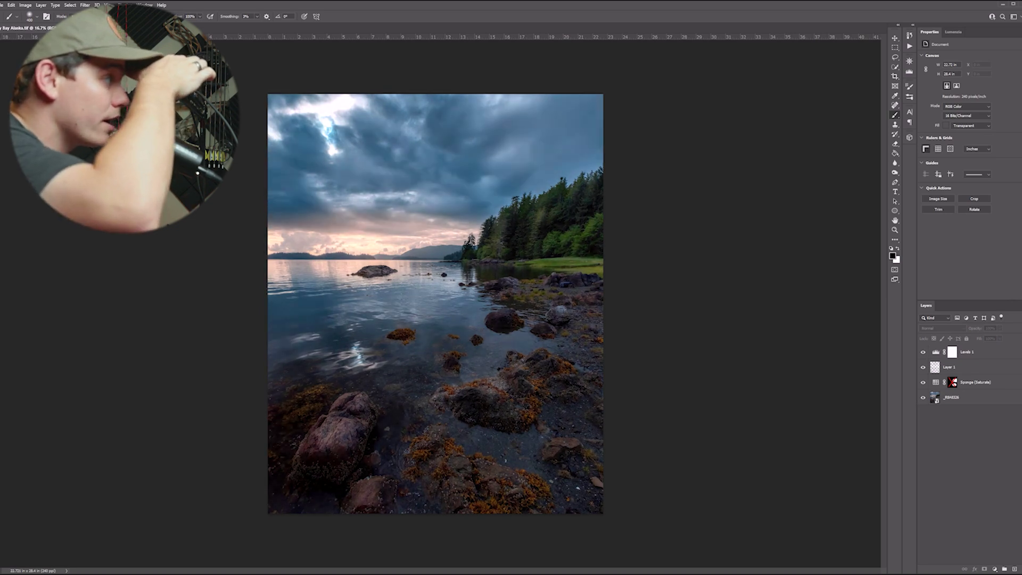
pyautogui.click(922, 352)
pyautogui.click(923, 352)
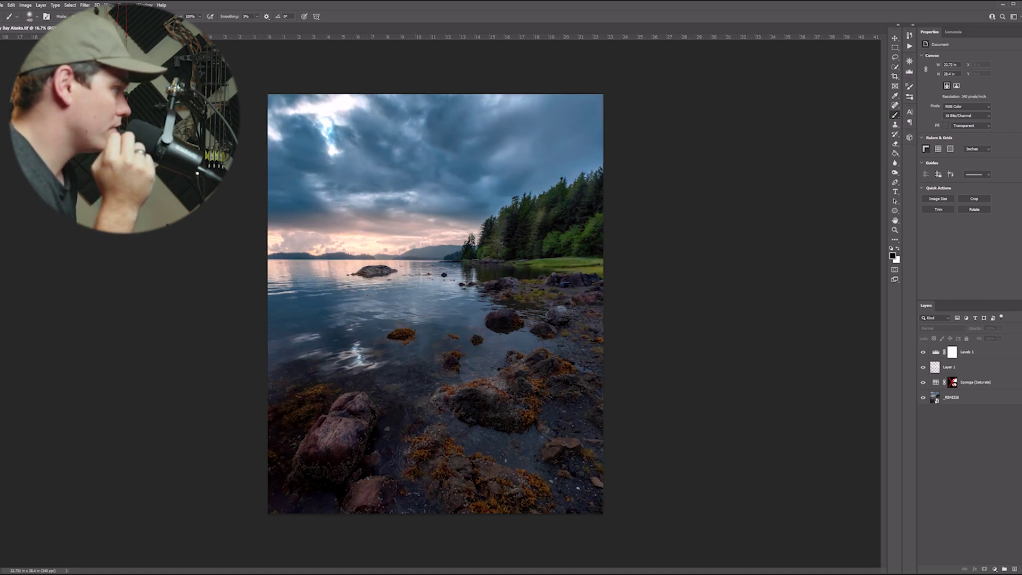
# Examine the Levels effect on its own with the dodge-and-burn layer hidden, and show that layer again
pyautogui.click(923, 366)
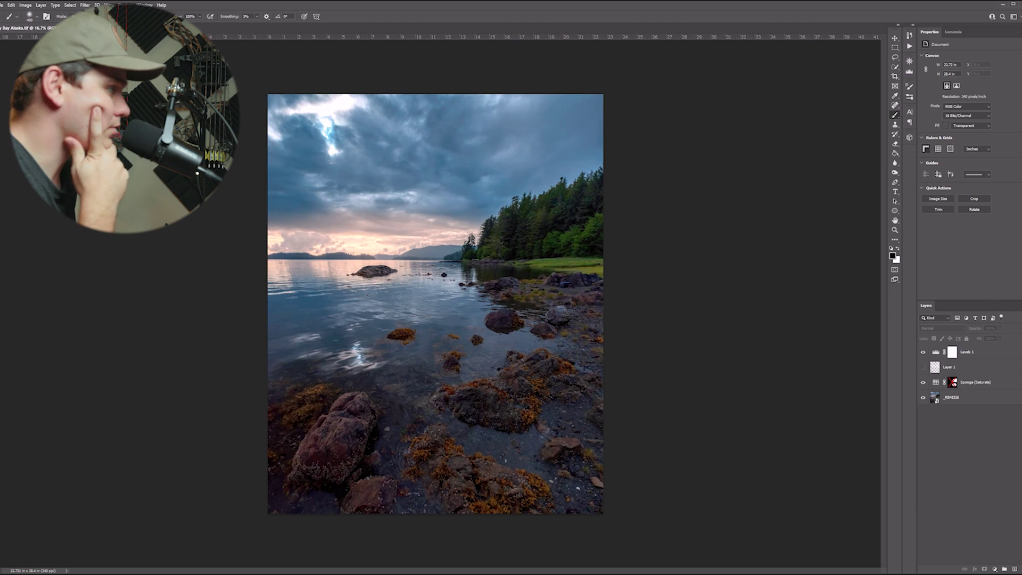
pyautogui.click(923, 352)
pyautogui.click(923, 352)
pyautogui.click(923, 352)
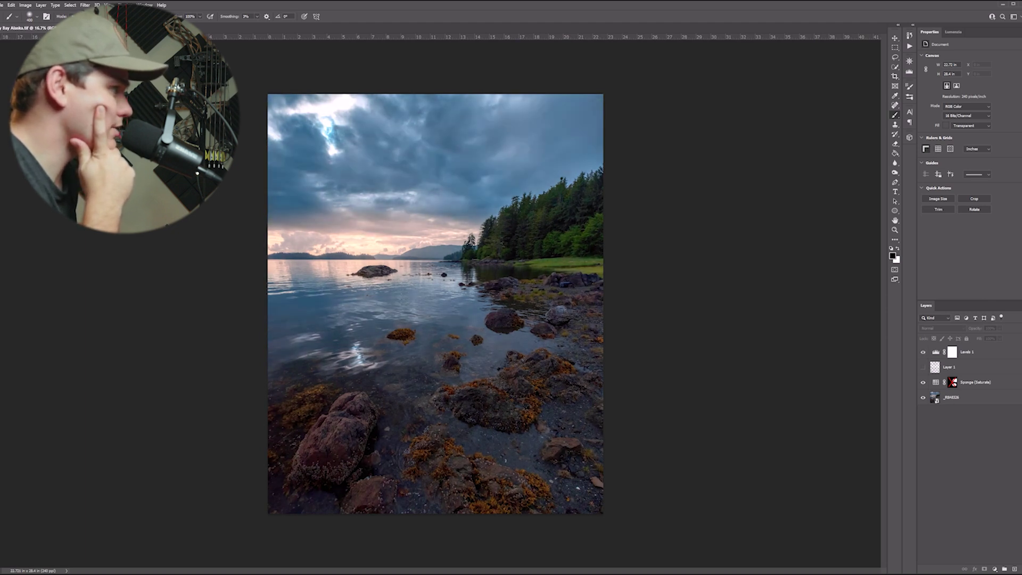
pyautogui.click(923, 352)
pyautogui.click(923, 352)
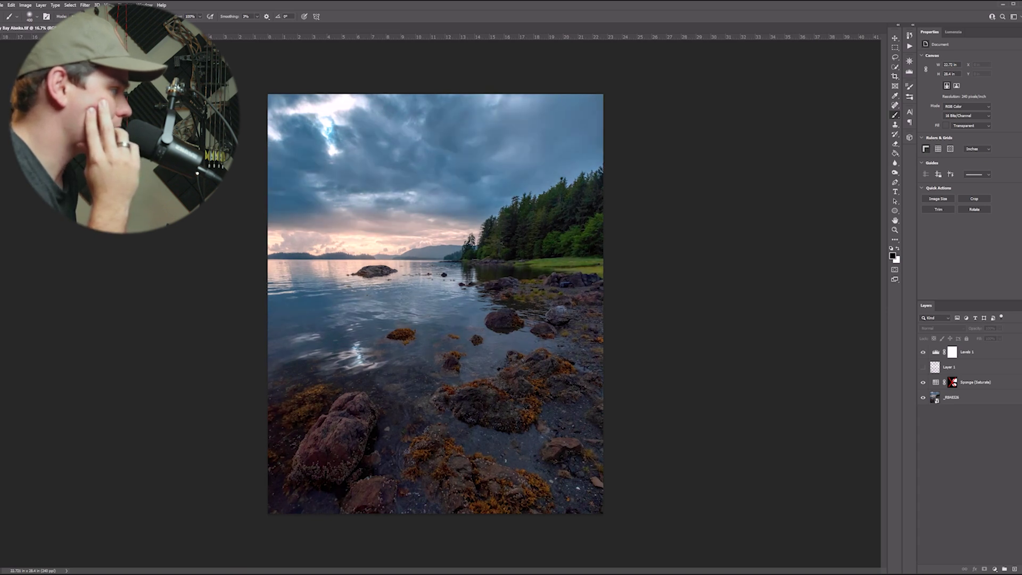
pyautogui.click(922, 367)
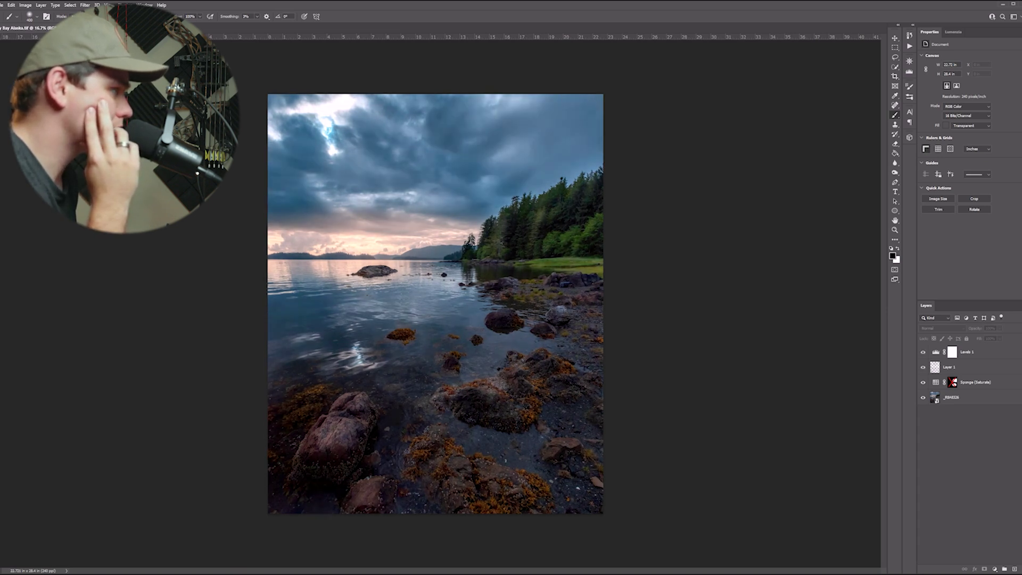
# Try the dodge-and-burn layer above the Levels layer, compare its effect on and off, and restore the original layer order
pyautogui.moveTo(949, 367); pyautogui.dragTo(950, 348)
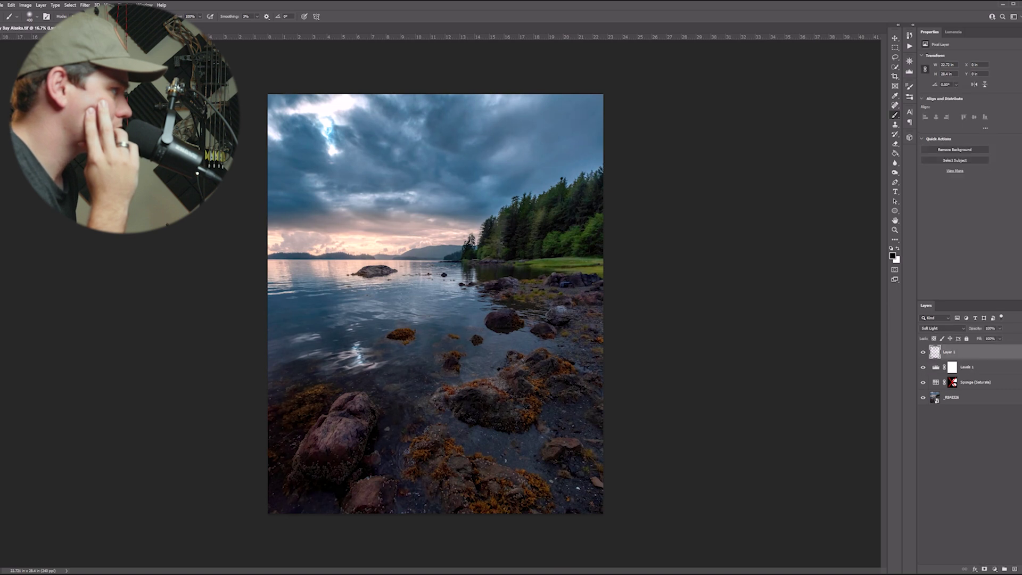
pyautogui.click(923, 352)
pyautogui.click(923, 352)
pyautogui.click(923, 351)
pyautogui.click(923, 352)
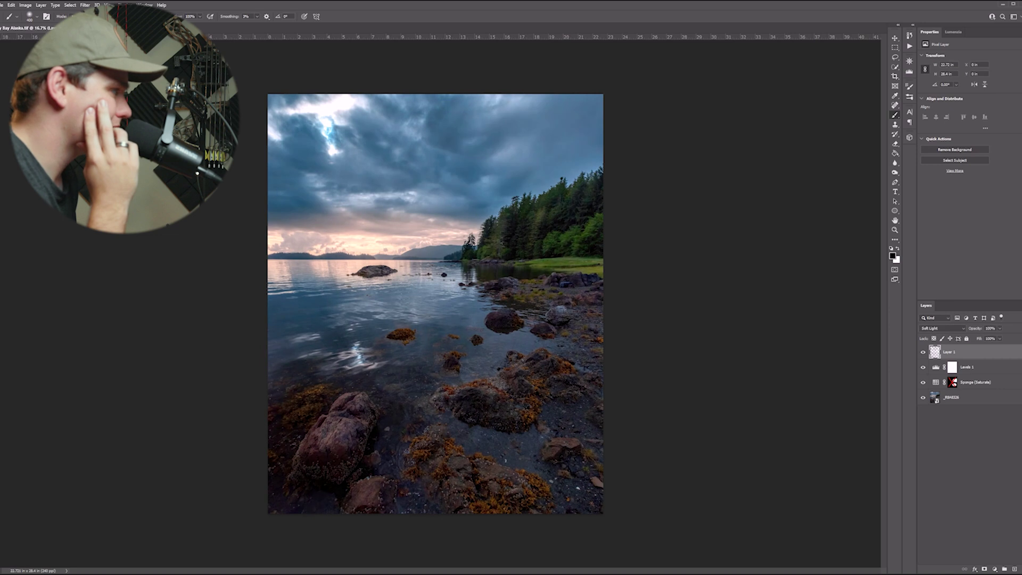
pyautogui.hotkey('ctrl', '[')
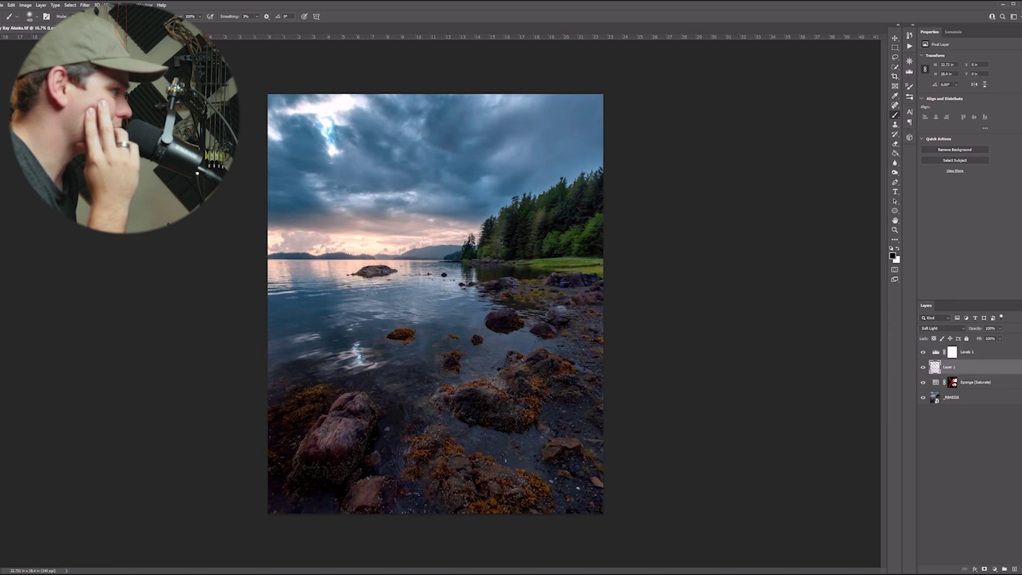
# Check the individual contributions of the dodge-and-burn layer and the Levels layer by hiding and showing each one
pyautogui.click(923, 366)
pyautogui.click(922, 366)
pyautogui.click(923, 351)
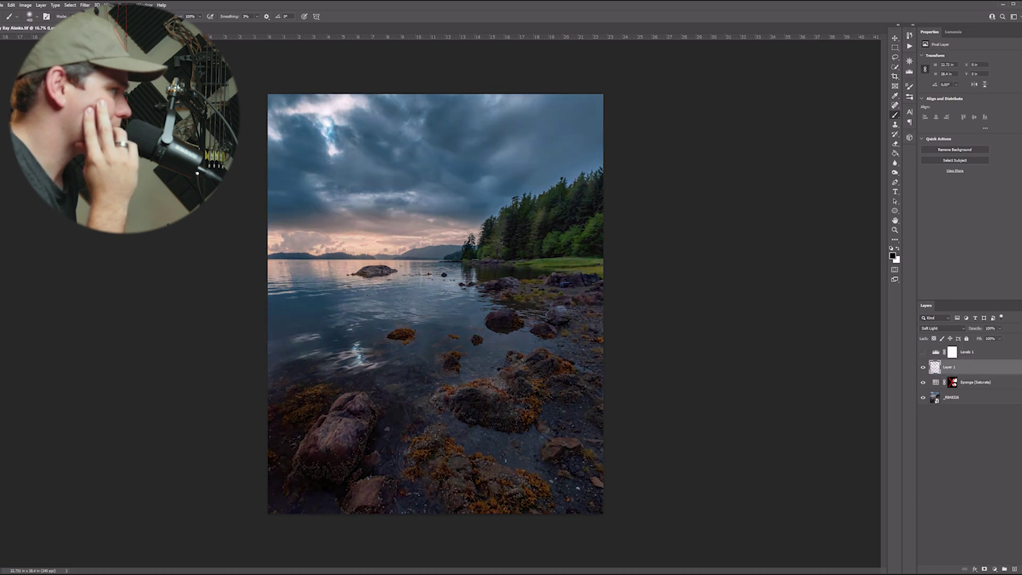
pyautogui.click(923, 352)
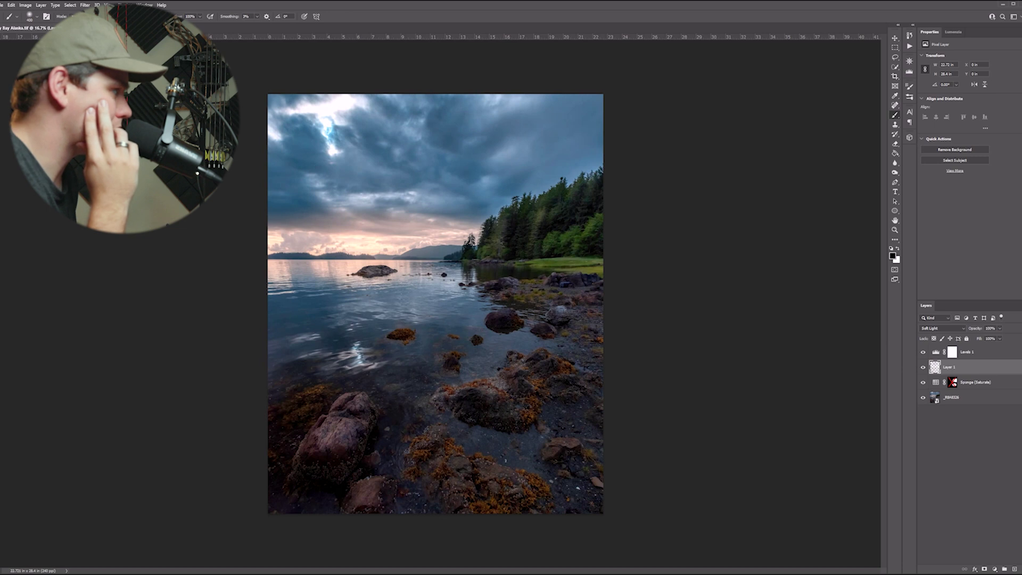
# Try a reduced opacity and preview the Darker Color blend mode on the Levels layer
pyautogui.click(958, 352)
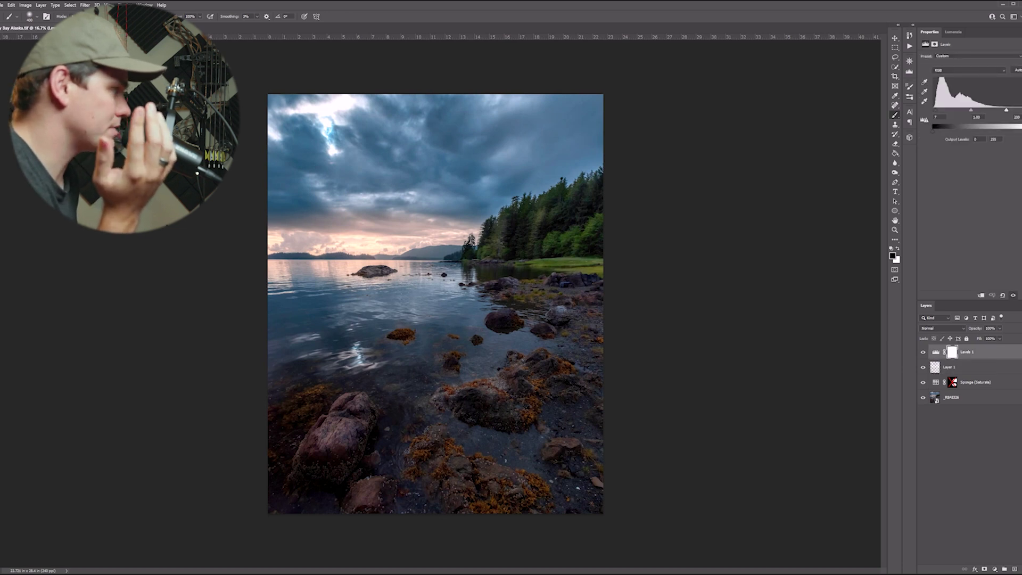
pyautogui.click(1000, 328)
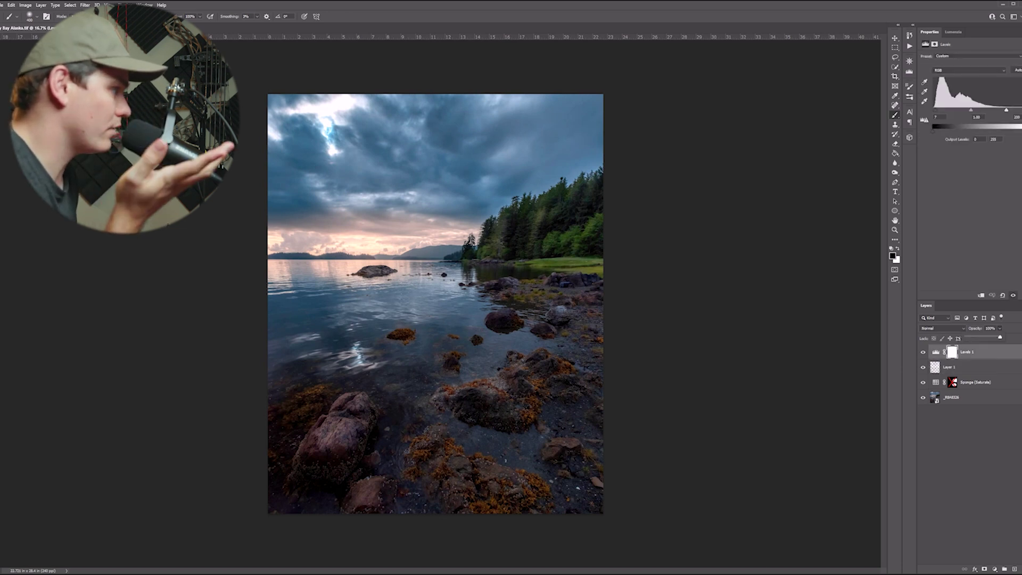
pyautogui.moveTo(999, 337)
pyautogui.mouseDown()
pyautogui.moveTo(966, 337)
pyautogui.moveTo(984, 337)
pyautogui.mouseUp()
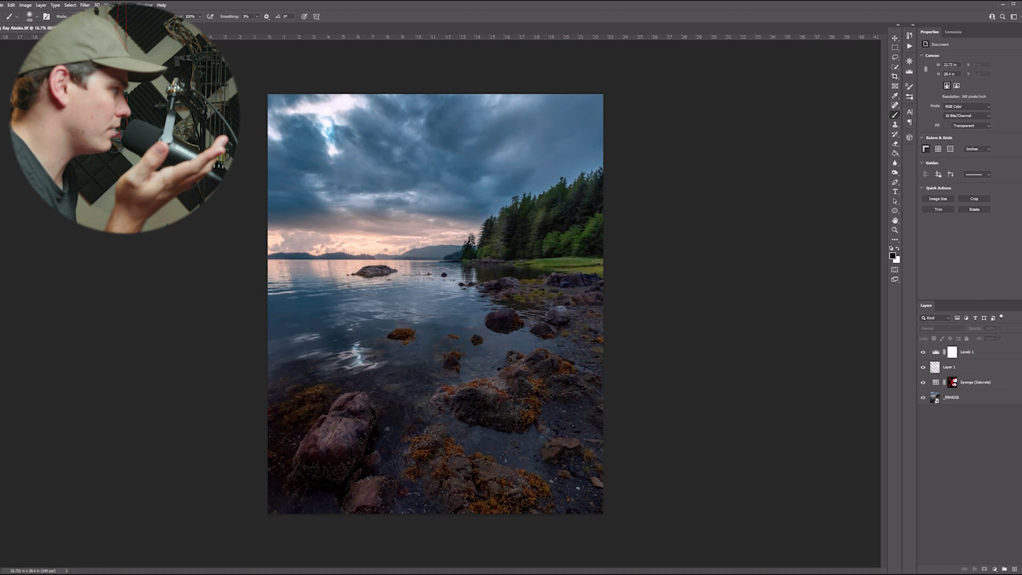
pyautogui.click(941, 327)
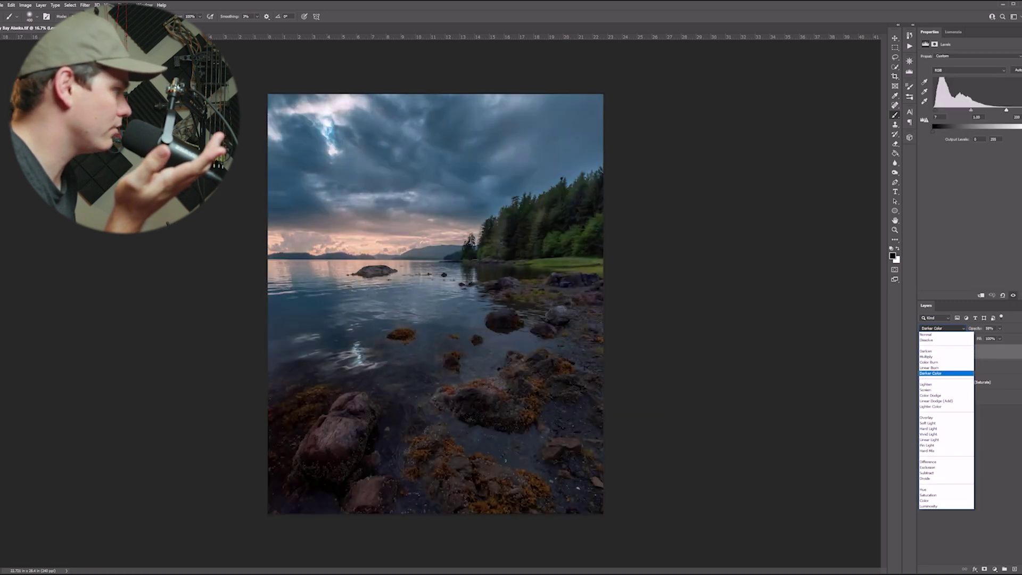
pyautogui.press('Escape')
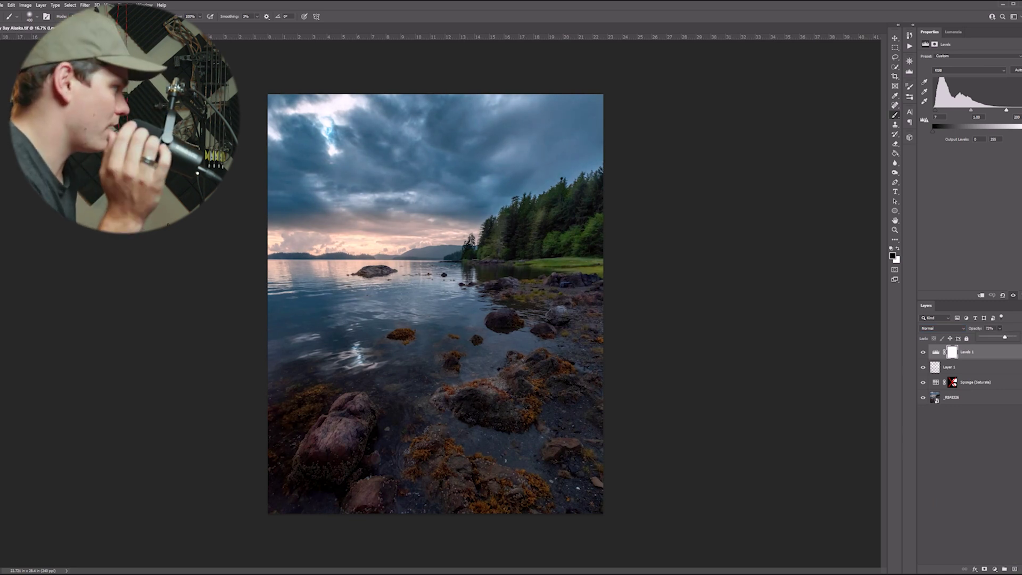
# Set the Levels layer's opacity to 75% in Normal blend mode
pyautogui.click(970, 457)
pyautogui.click(967, 352)
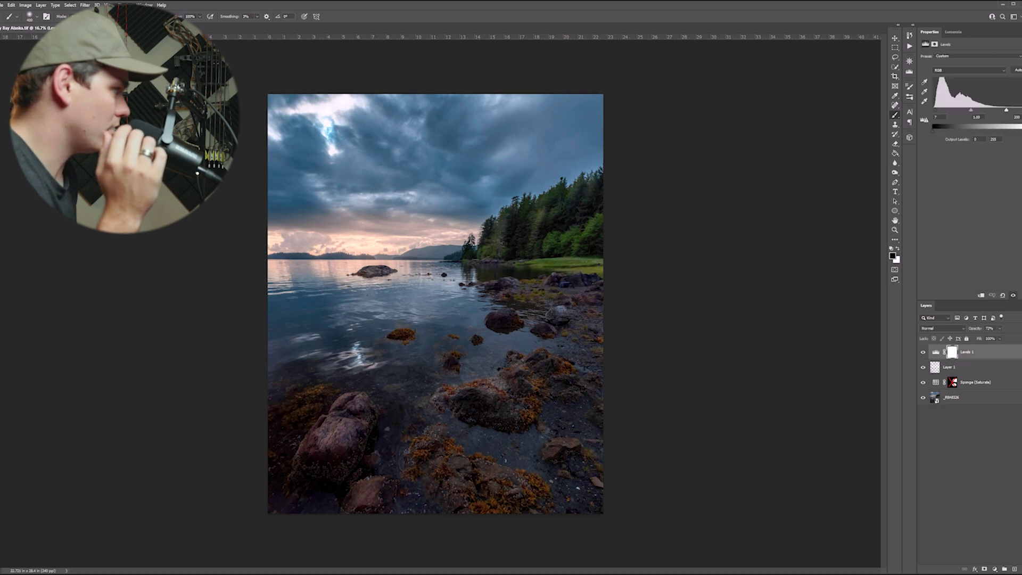
pyautogui.press('super+h')
pyautogui.write('75')
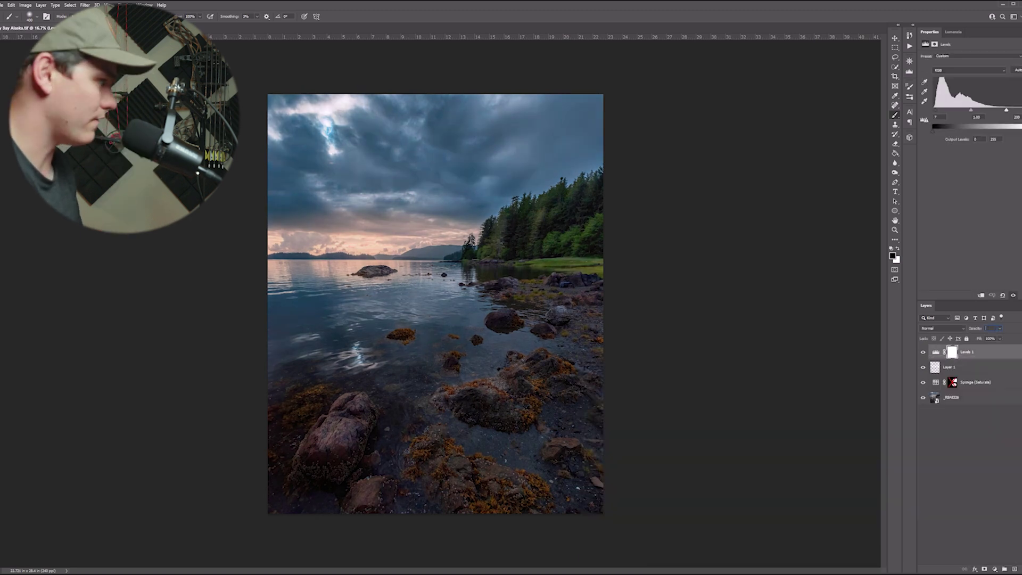
pyautogui.click(974, 458)
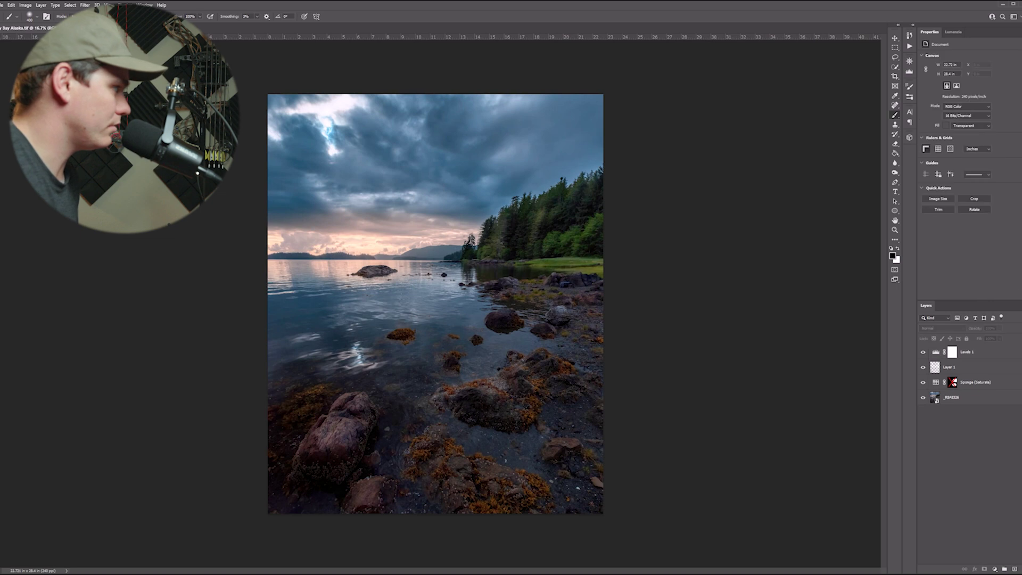
# Compare the image with and without the dodge-and-burn layer and the Levels layer, leaving both visible
pyautogui.click(923, 352)
pyautogui.click(923, 351)
pyautogui.click(923, 368)
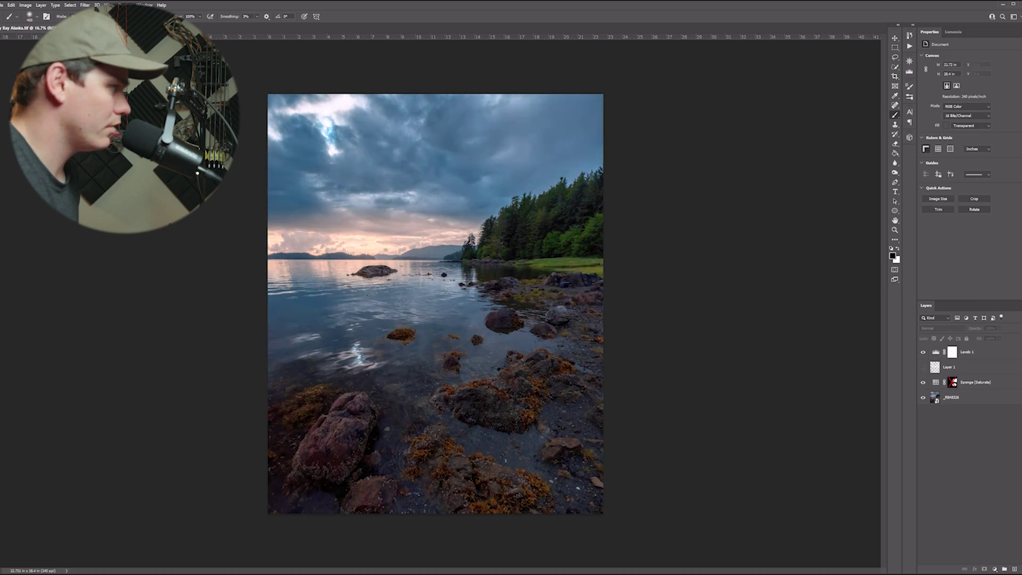
pyautogui.click(923, 367)
pyautogui.click(923, 367)
pyautogui.click(923, 367)
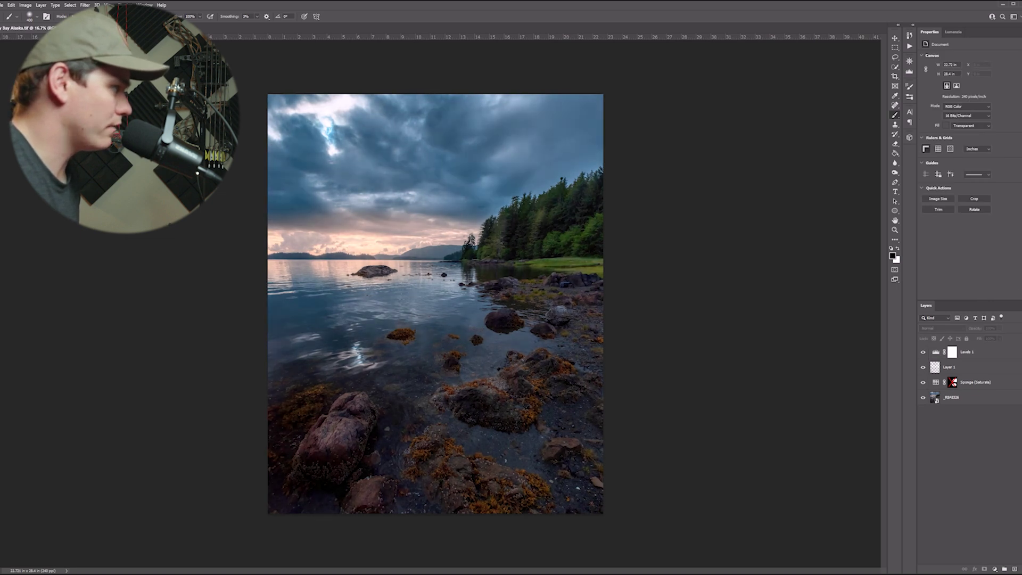
pyautogui.click(923, 352)
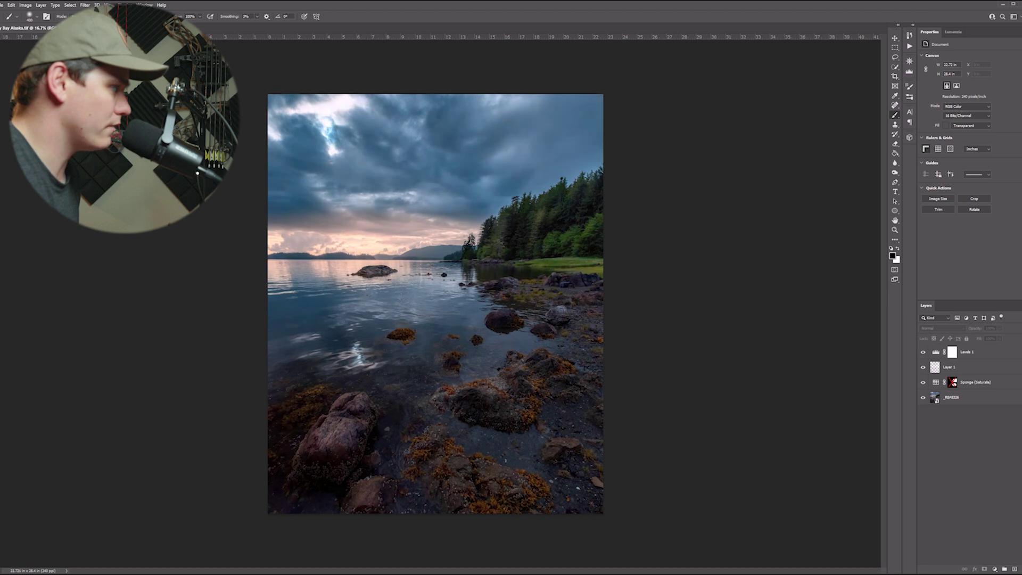
pyautogui.click(923, 367)
pyautogui.click(923, 367)
pyautogui.click(923, 367)
pyautogui.click(923, 367)
pyautogui.click(923, 352)
pyautogui.click(922, 352)
pyautogui.click(923, 352)
pyautogui.click(923, 352)
pyautogui.click(923, 352)
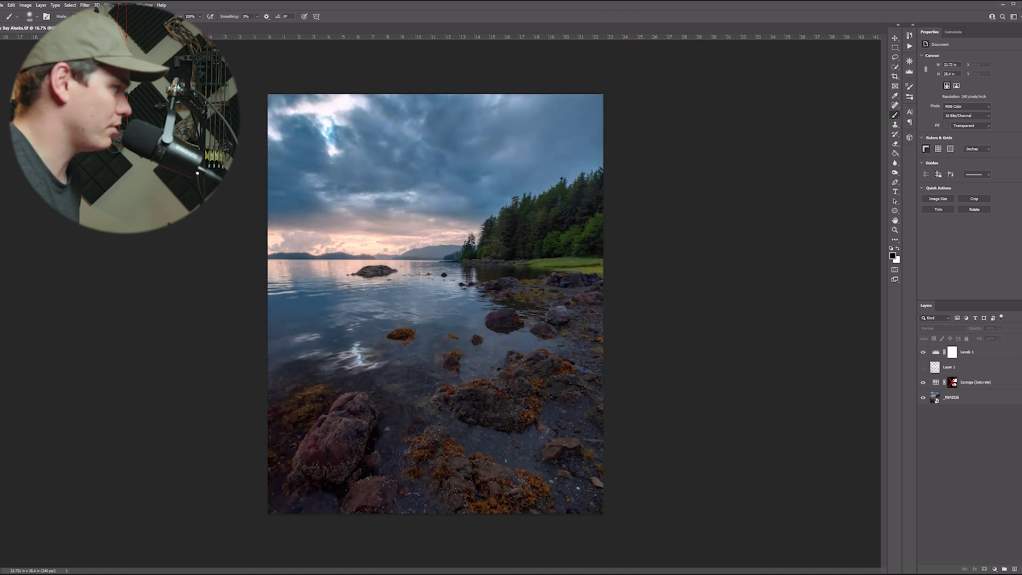
pyautogui.click(923, 367)
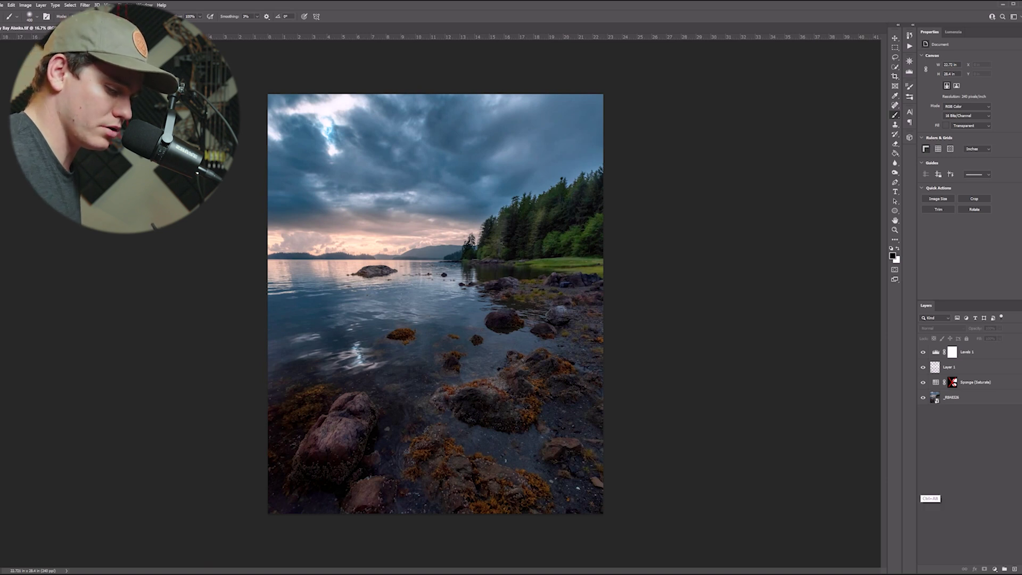
# Stamp all visible layers into a new layer on top and desaturate it
pyautogui.hotkey('ctrl', 'shift', 'alt', 'e')
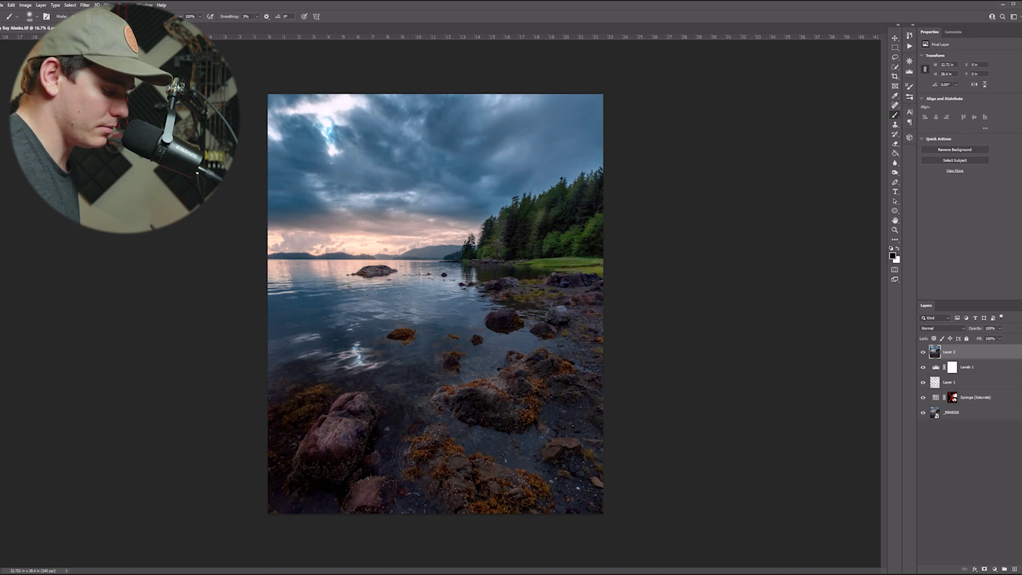
pyautogui.hotkey('ctrl', 'shift', 'u')
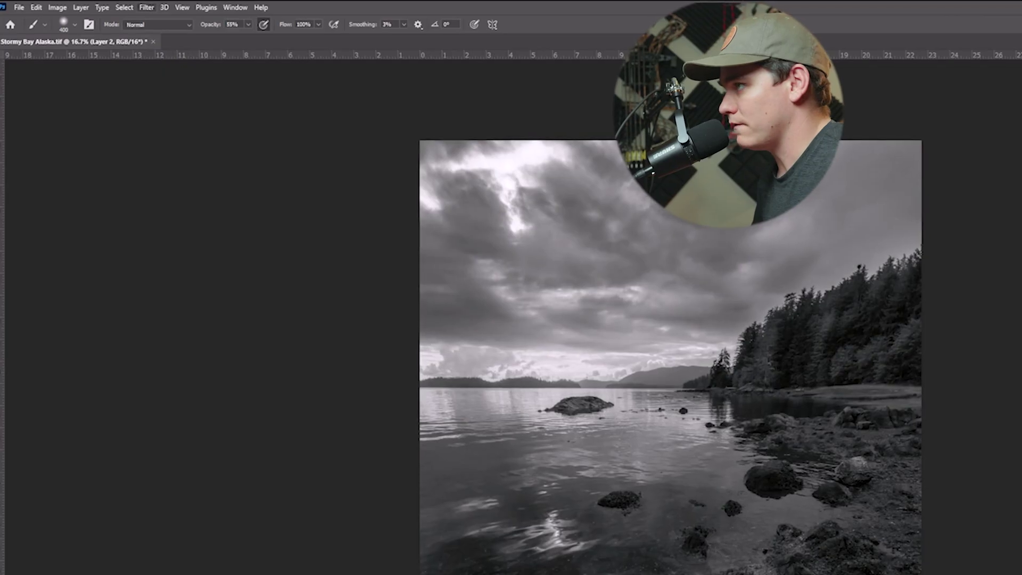
# Apply a High Pass filter with a 2.0-pixel radius to the desaturated layer, judging the foreground rock detail at 100%
pyautogui.click(146, 7)
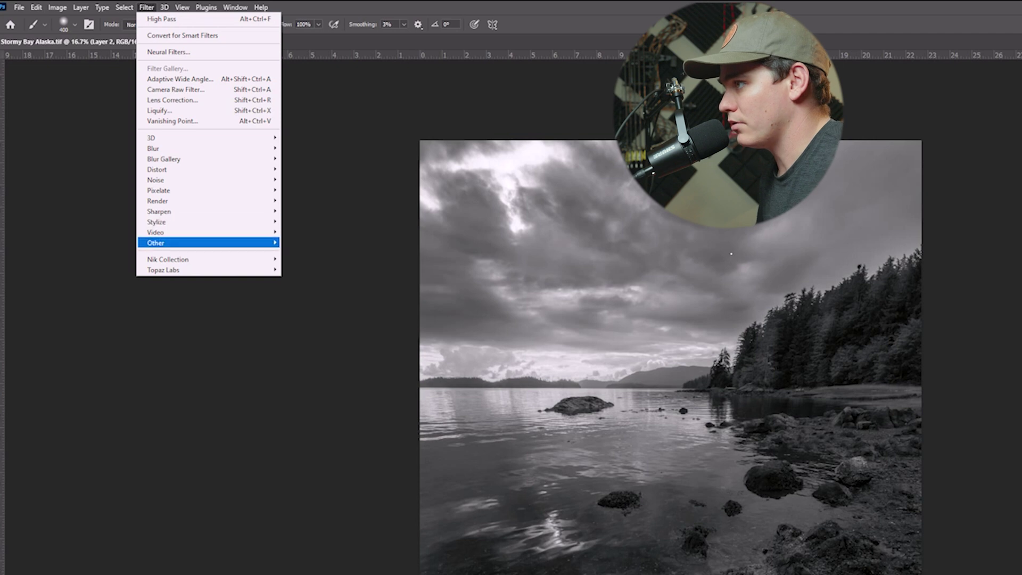
pyautogui.moveTo(266, 242)
pyautogui.click(308, 254)
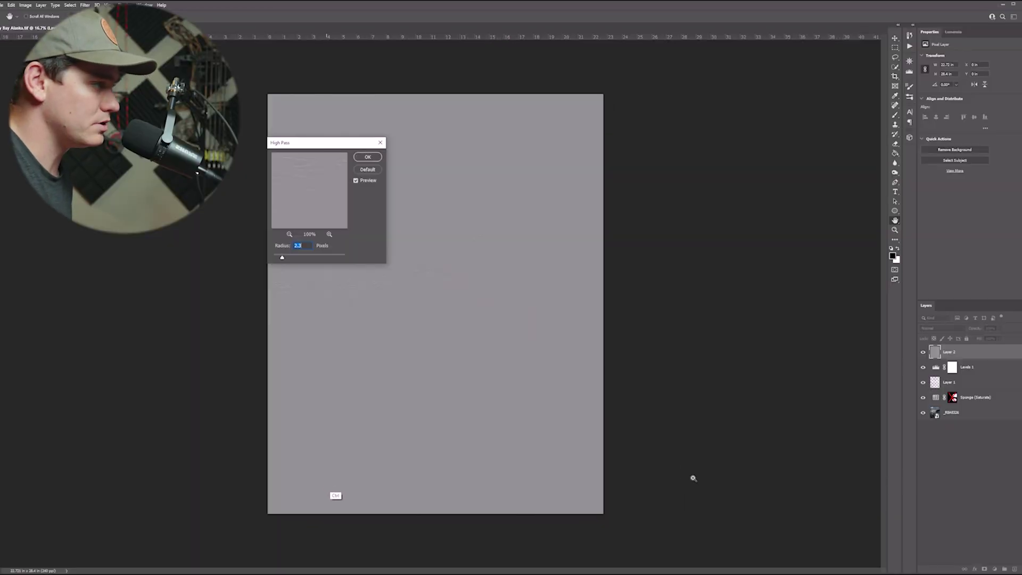
pyautogui.keyDown('ctrl'); pyautogui.click(694, 477); pyautogui.keyUp('ctrl')
pyautogui.hotkey('ctrl', 'alt', '0')
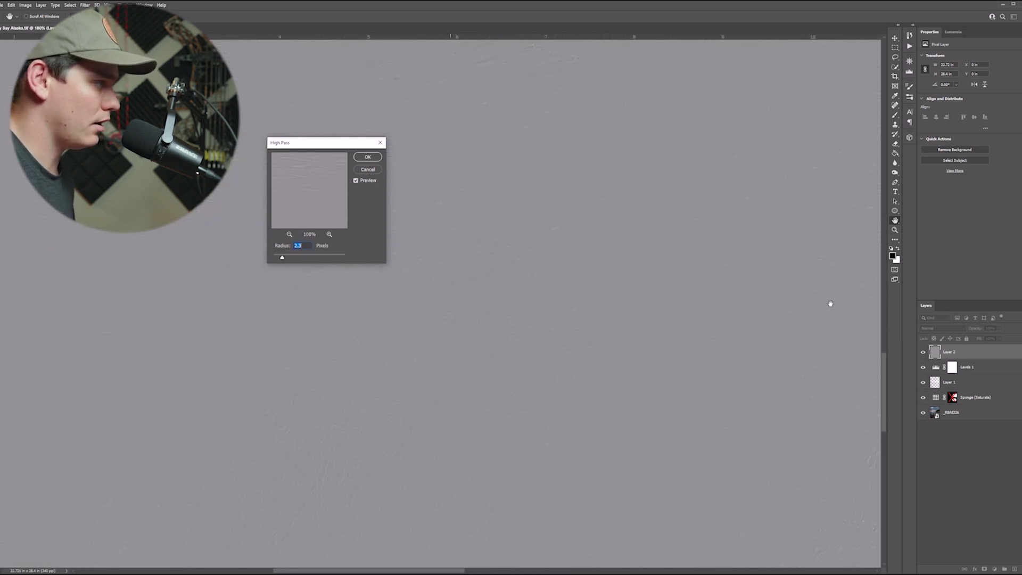
pyautogui.moveTo(851, 352); pyautogui.dragTo(800, 251)
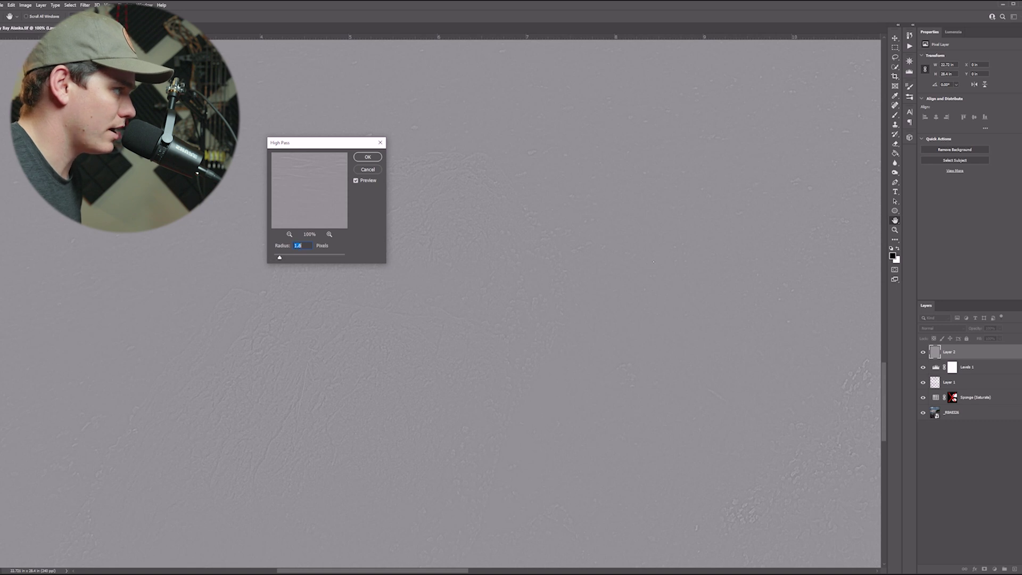
pyautogui.moveTo(280, 257); pyautogui.dragTo(324, 257)
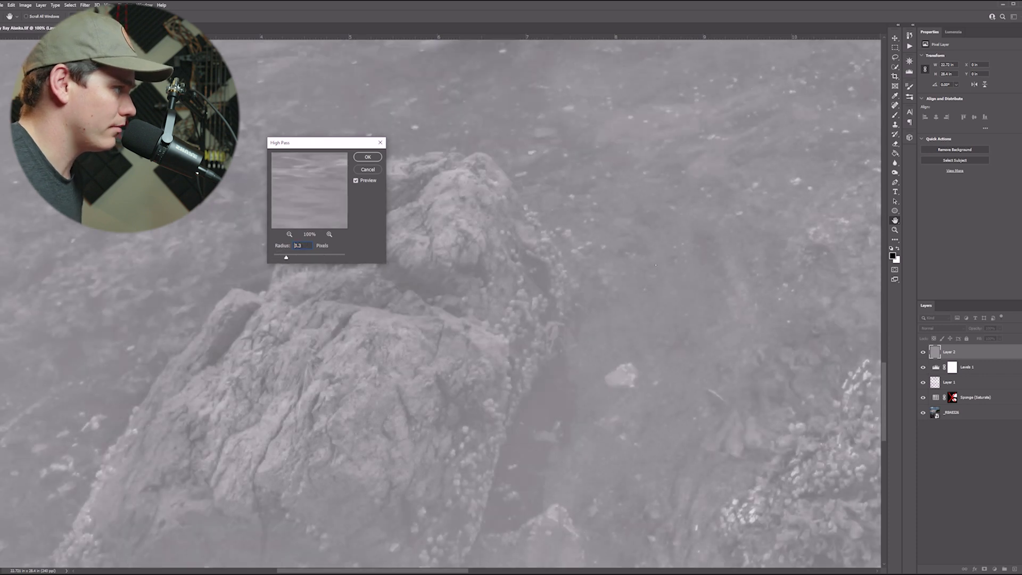
pyautogui.press('Down')
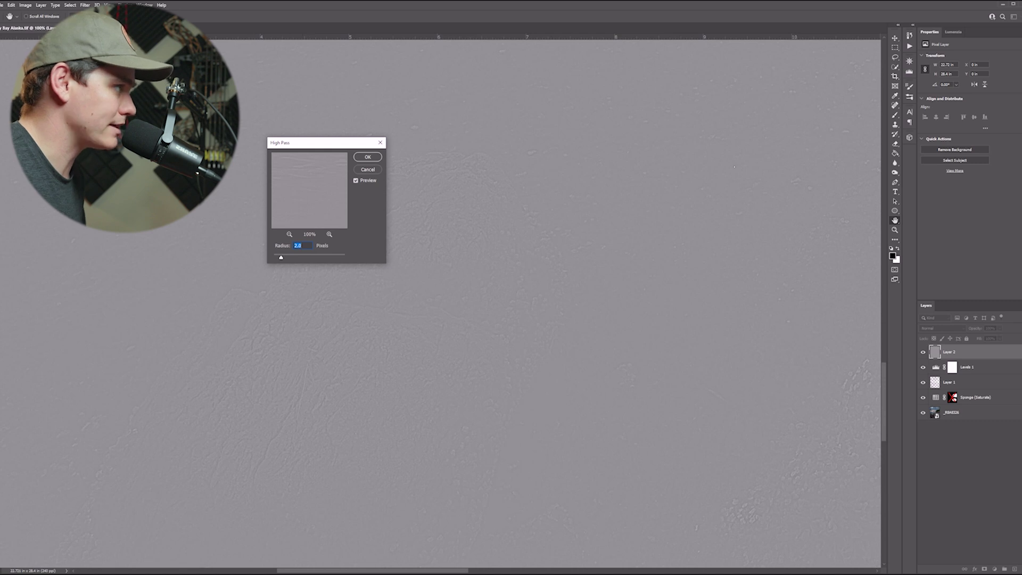
pyautogui.press('Return')
# Set the High Pass layer's blend mode to Soft Light
pyautogui.press('b')
pyautogui.hotkey('ctrl', '-')
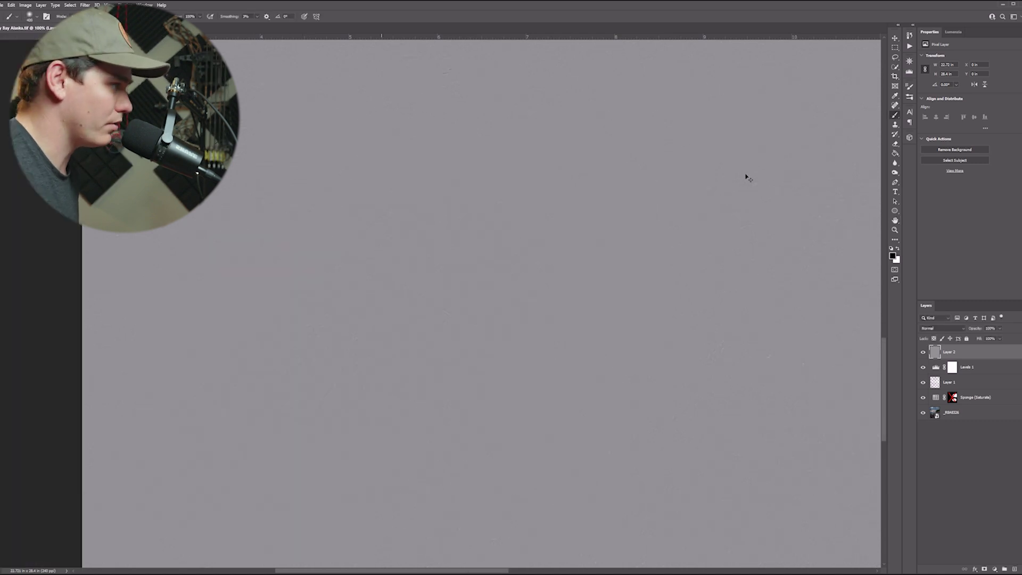
pyautogui.hotkey('ctrl', '-')
pyautogui.hotkey('ctrl', '-')
pyautogui.hotkey('ctrl', '-')
pyautogui.hotkey('ctrl', '-')
pyautogui.hotkey('ctrl', '-')
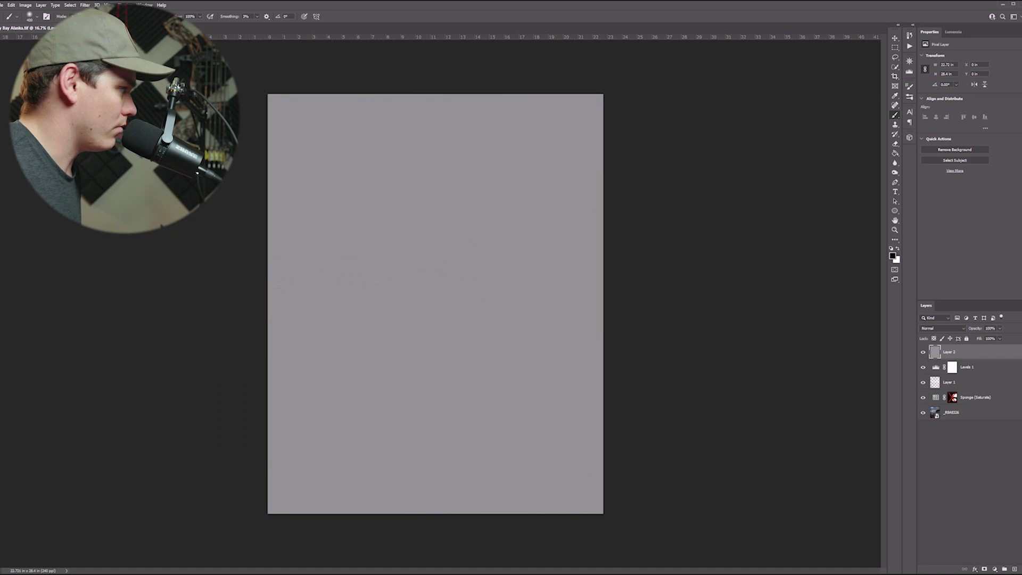
pyautogui.click(942, 328)
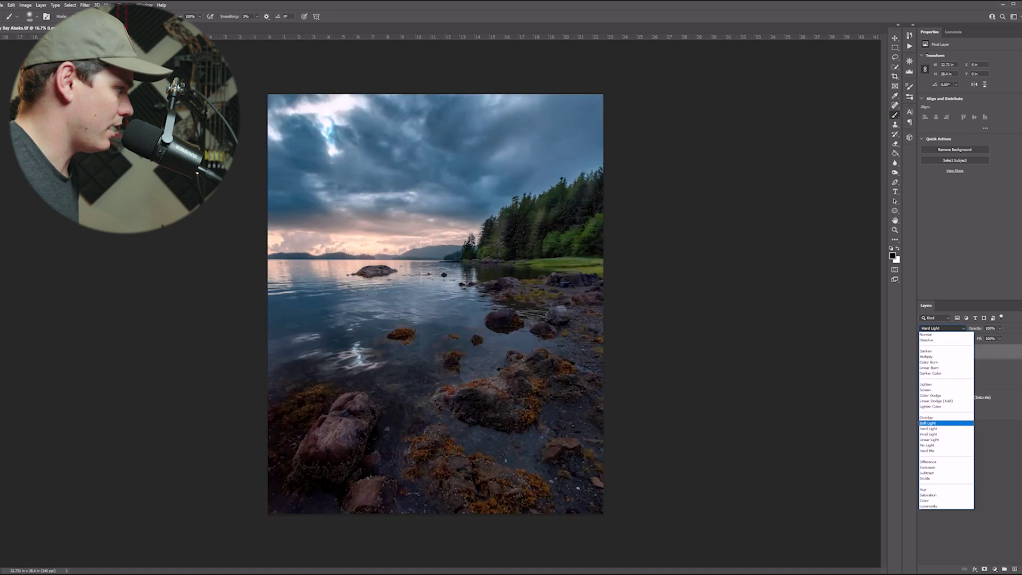
pyautogui.click(941, 425)
# Compare the High Pass sharpening on and off on the rocks and shoreline up close and across the full image
pyautogui.click(922, 352)
pyautogui.click(923, 352)
pyautogui.click(922, 352)
pyautogui.click(923, 352)
pyautogui.hotkey('ctrl', '+')
pyautogui.hotkey('ctrl', '+')
pyautogui.hotkey('ctrl', '+')
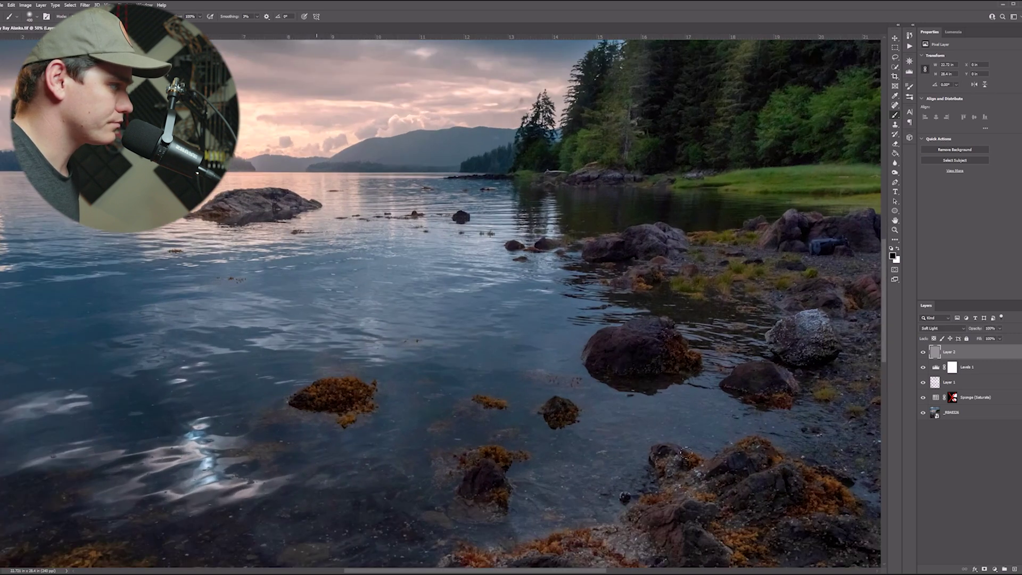
pyautogui.moveTo(687, 451); pyautogui.dragTo(1018, 131)
pyautogui.click(922, 351)
pyautogui.click(923, 352)
pyautogui.click(923, 352)
pyautogui.click(922, 352)
pyautogui.moveTo(824, 369); pyautogui.dragTo(180, 366)
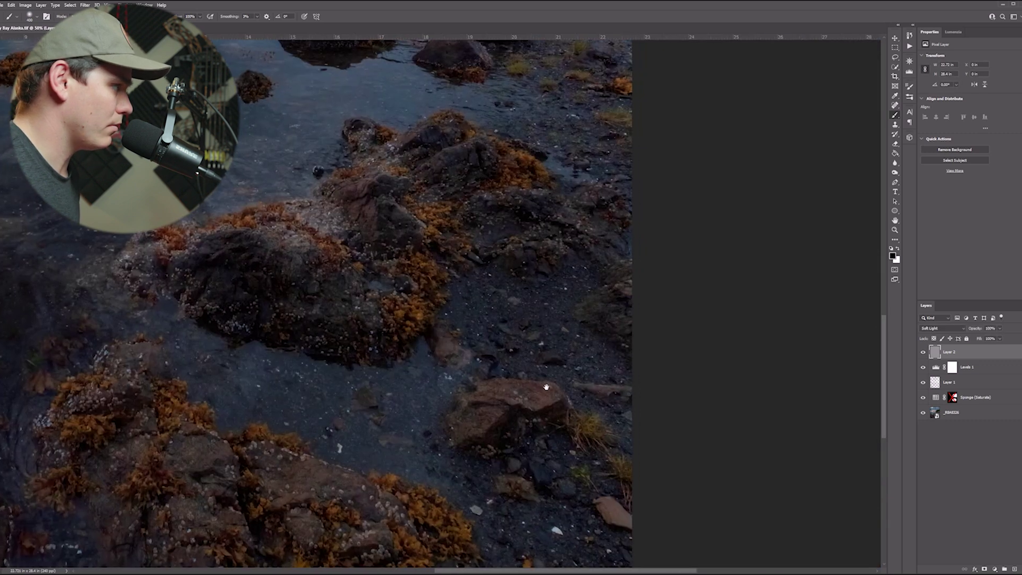
pyautogui.click(922, 352)
pyautogui.click(922, 351)
pyautogui.hotkey('ctrl', '-')
pyautogui.hotkey('ctrl', '-')
pyautogui.hotkey('ctrl', '-')
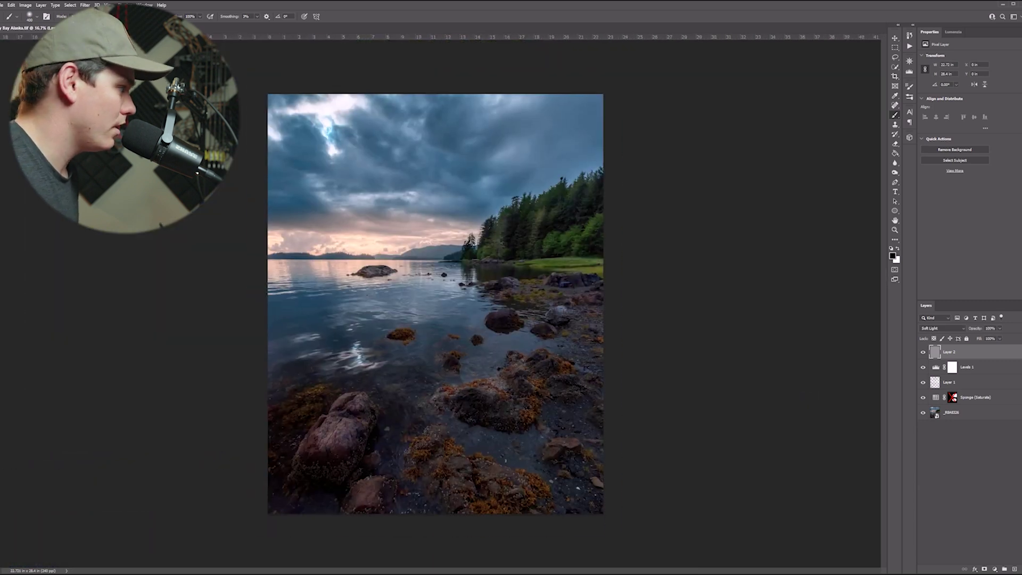
pyautogui.click(923, 352)
pyautogui.click(922, 352)
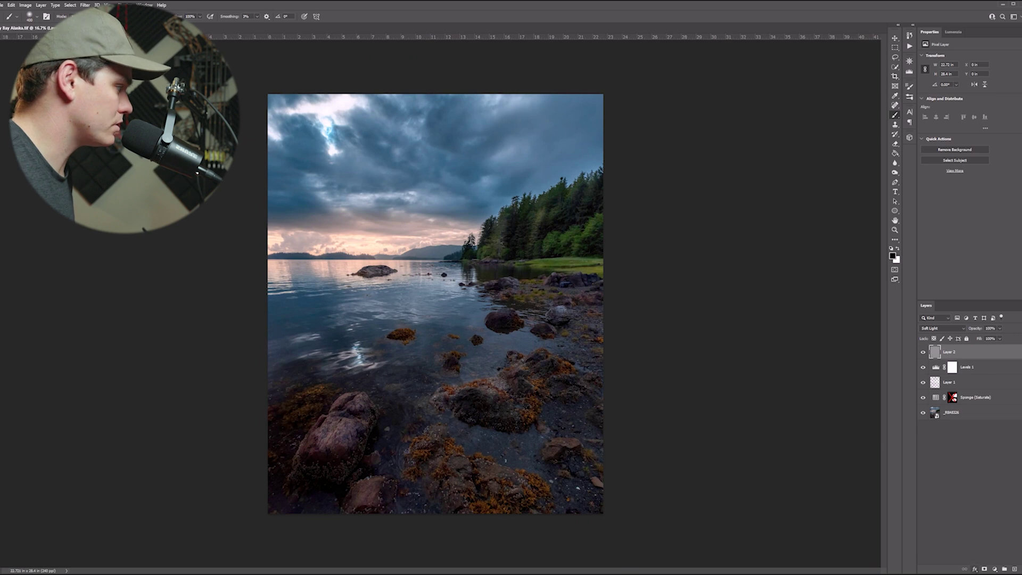
# Add a layer mask to the sharpening layer, invert it to black, and make white the painting colour
pyautogui.hotkey('ctrl', 'shift', 'm')
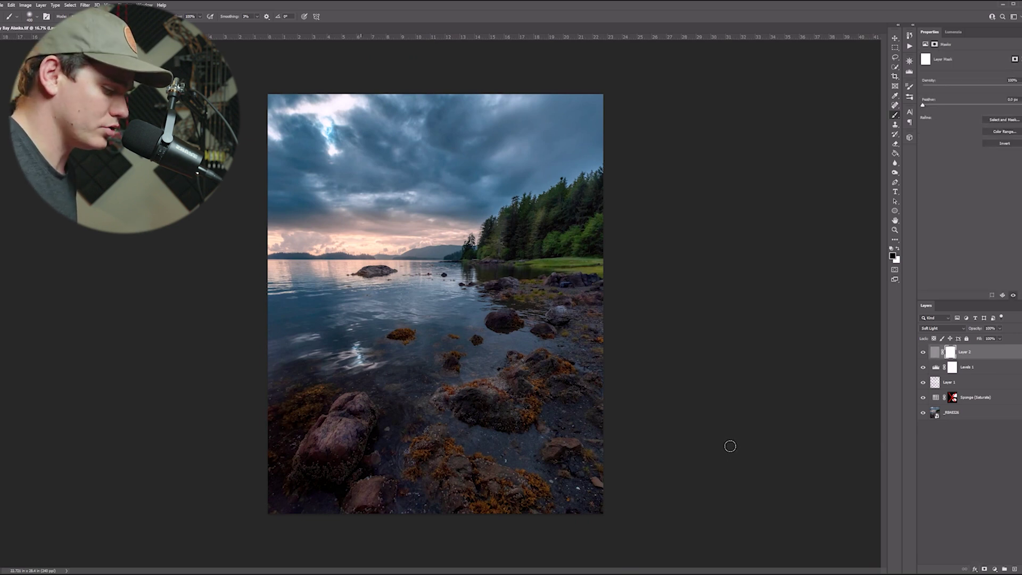
pyautogui.hotkey('ctrl', 'i')
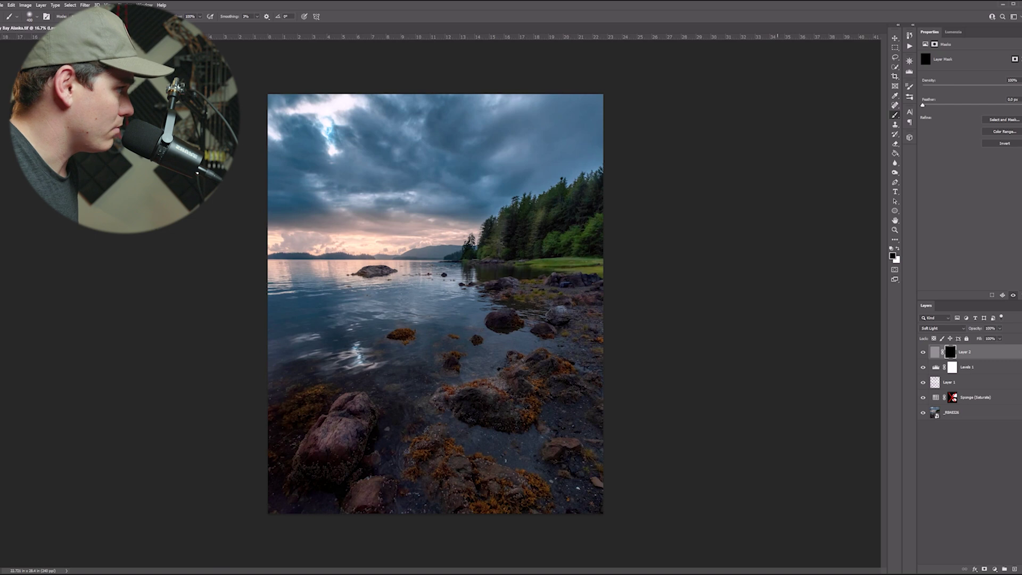
pyautogui.press('x')
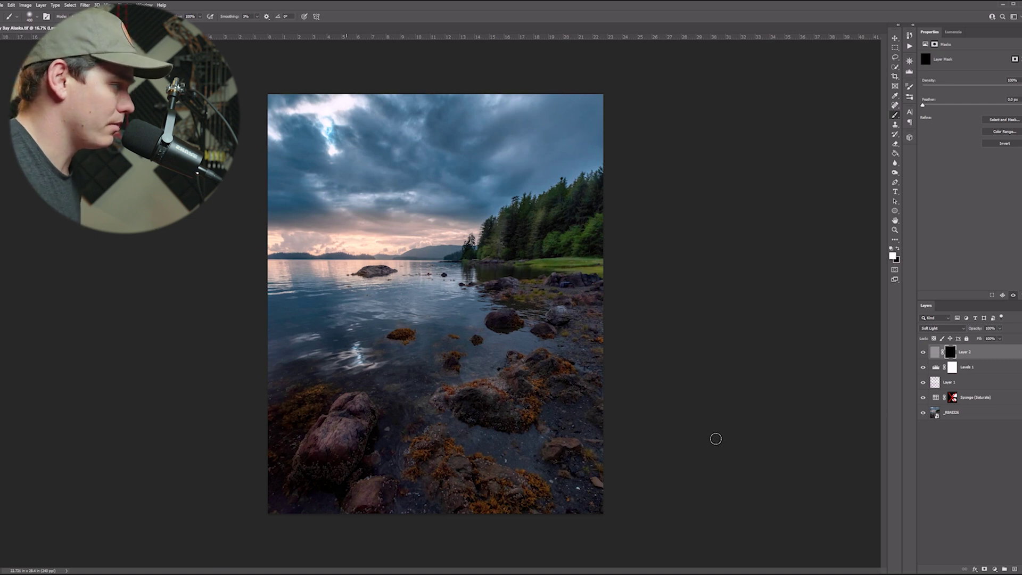
# Paint white on the sharpening mask over the foreground rocks and seaweed, adjusting the brush size as needed
pyautogui.hotkey('ctrl', '+')
pyautogui.hotkey('ctrl', '+')
pyautogui.hotkey('ctrl', '+')
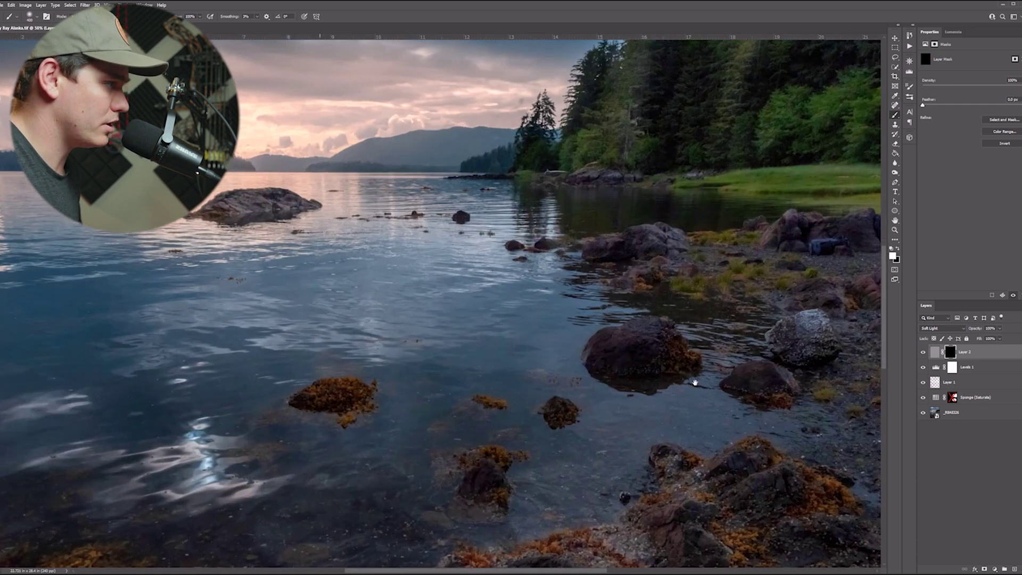
pyautogui.moveTo(691, 452); pyautogui.dragTo(771, 186)
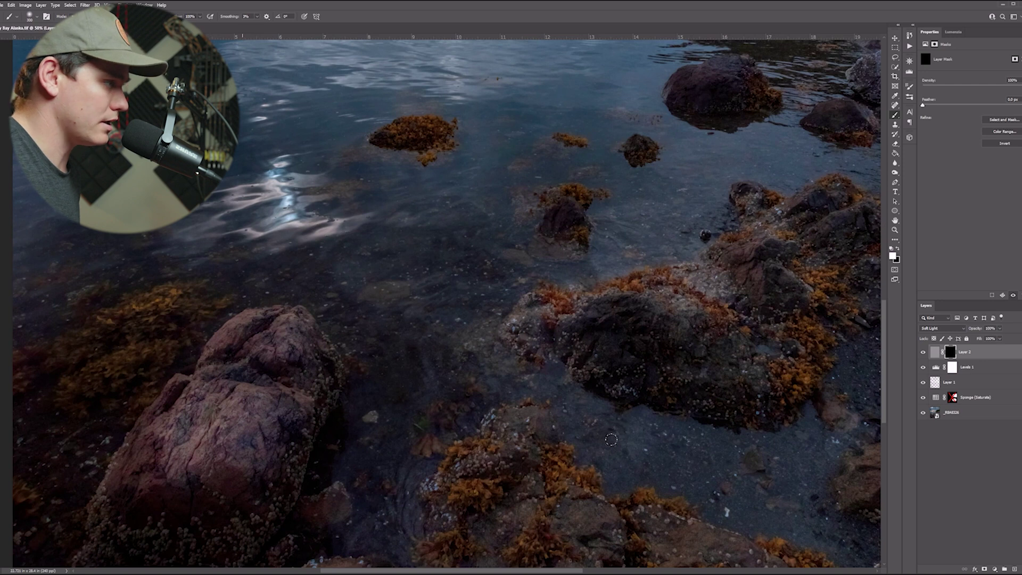
pyautogui.press('[')
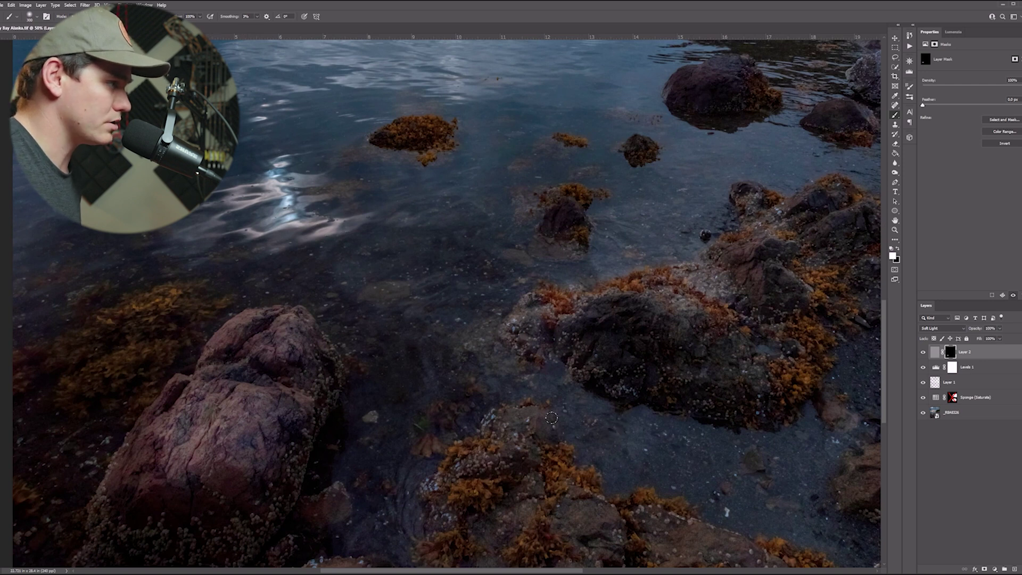
pyautogui.press(']')
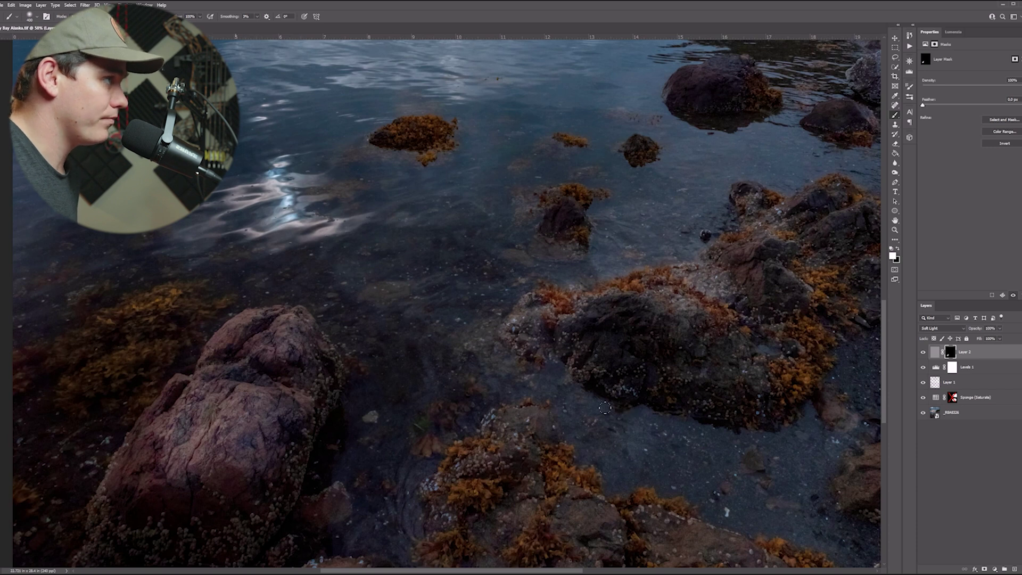
pyautogui.press('[')
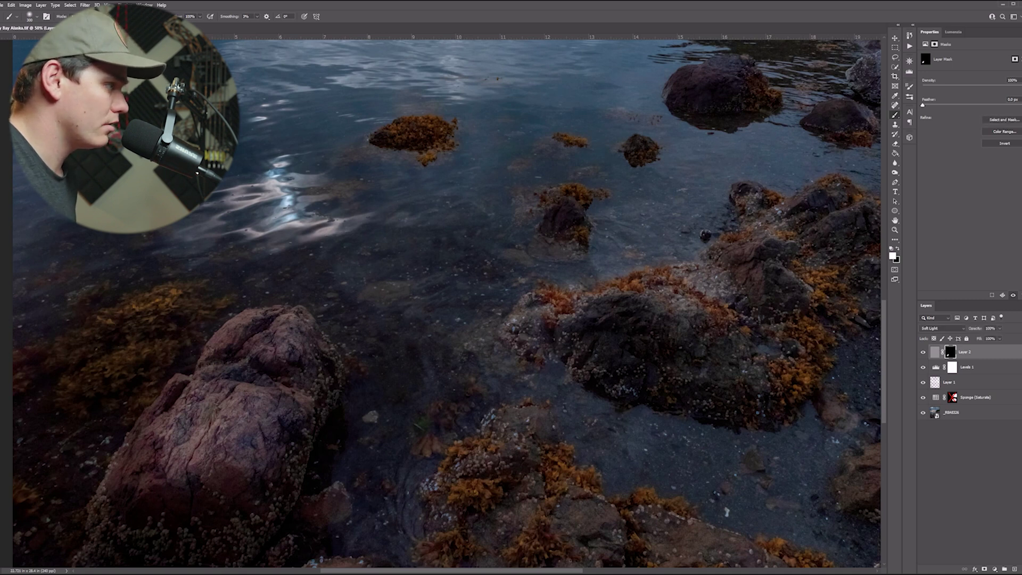
# Reveal the sharpening on more of the rocks and shoreline by painting white on the High Pass layer's mask
pyautogui.click(935, 352)
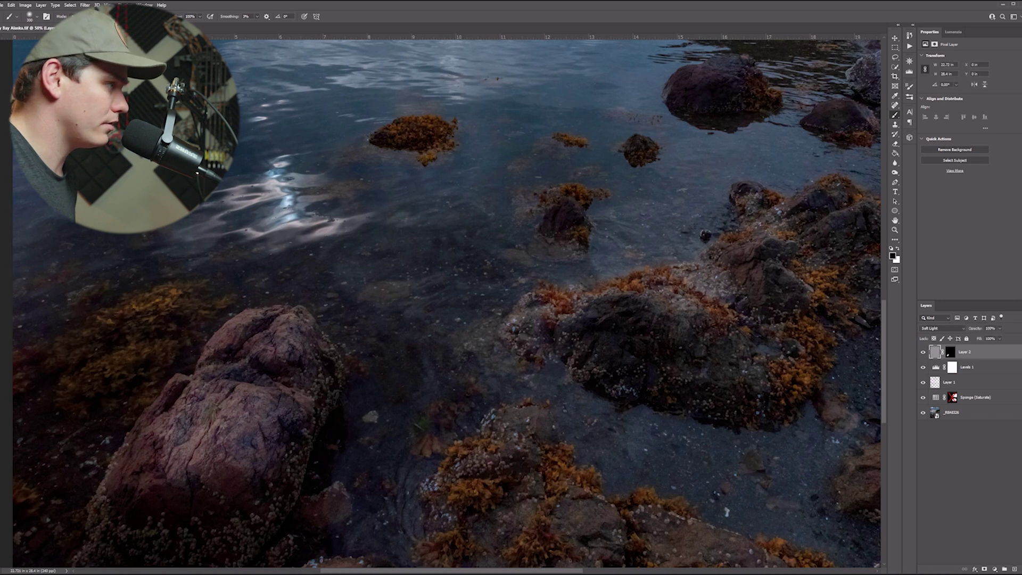
pyautogui.hscroll(5, 680, 383)
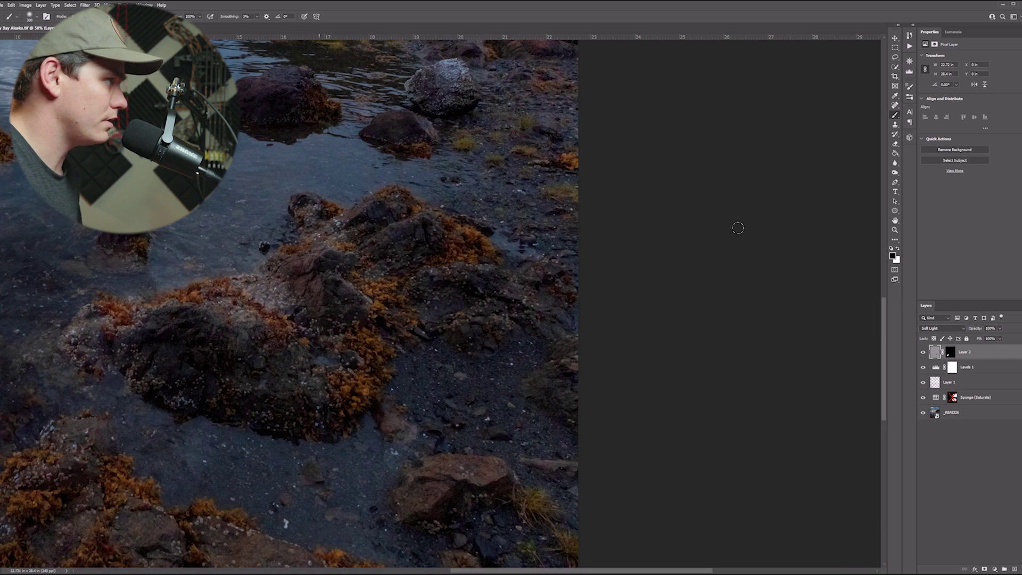
pyautogui.scroll(4, 672, 238)
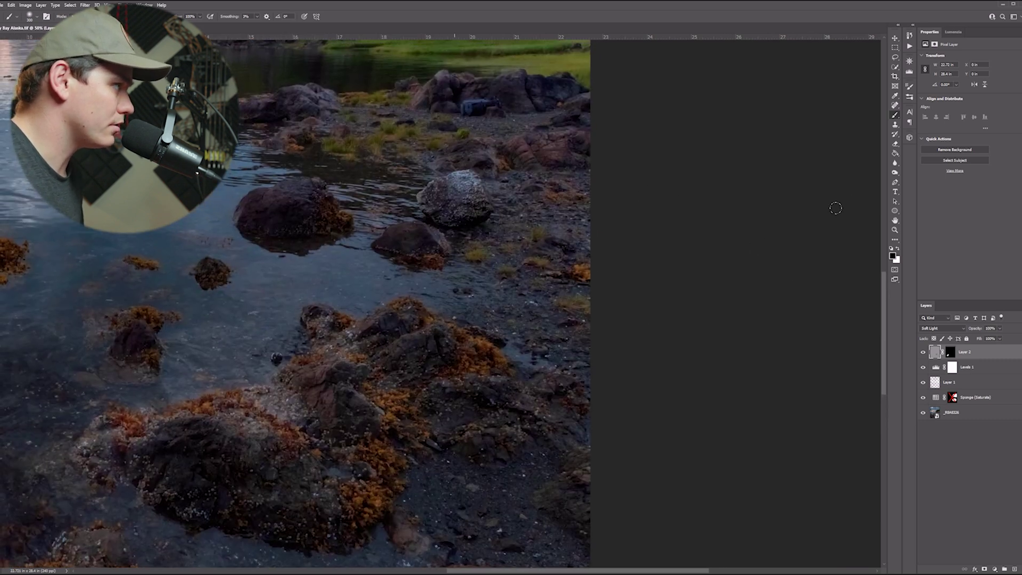
pyautogui.scroll(3, 650, 210)
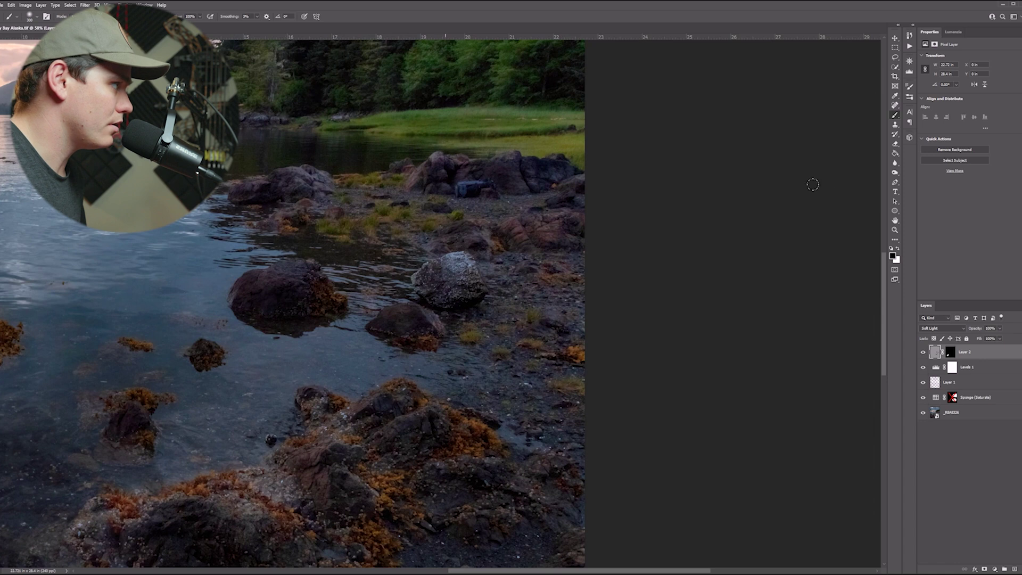
pyautogui.hotkey('ctrl', '-')
pyautogui.hotkey('ctrl', '-')
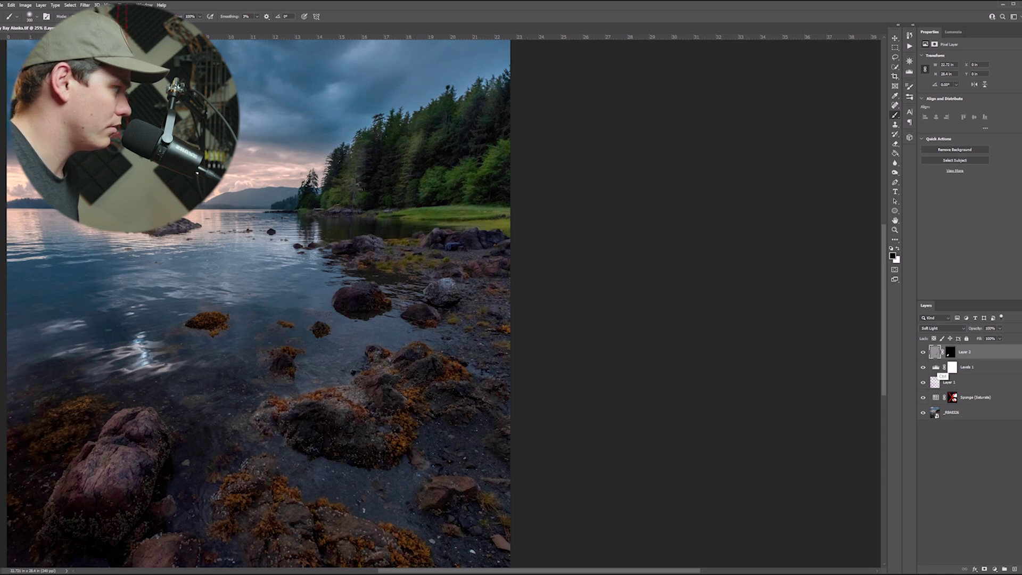
pyautogui.click(950, 352)
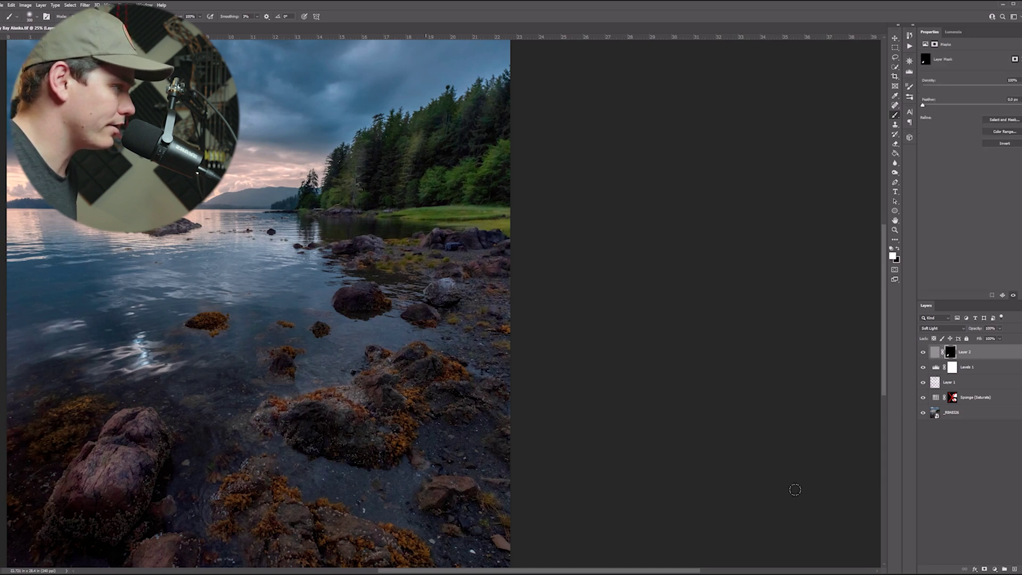
pyautogui.moveTo(464, 486); pyautogui.dragTo(536, 423)
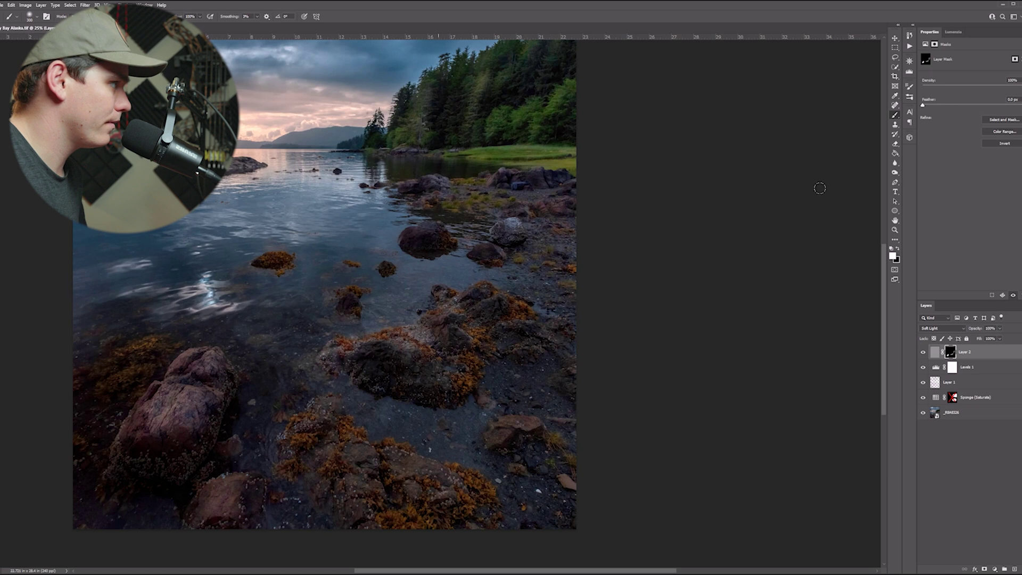
# Add a Gradient fill layer at the top of the layer stack with a gradient running from teal to pale pink
pyautogui.scroll(2, 320, 293)
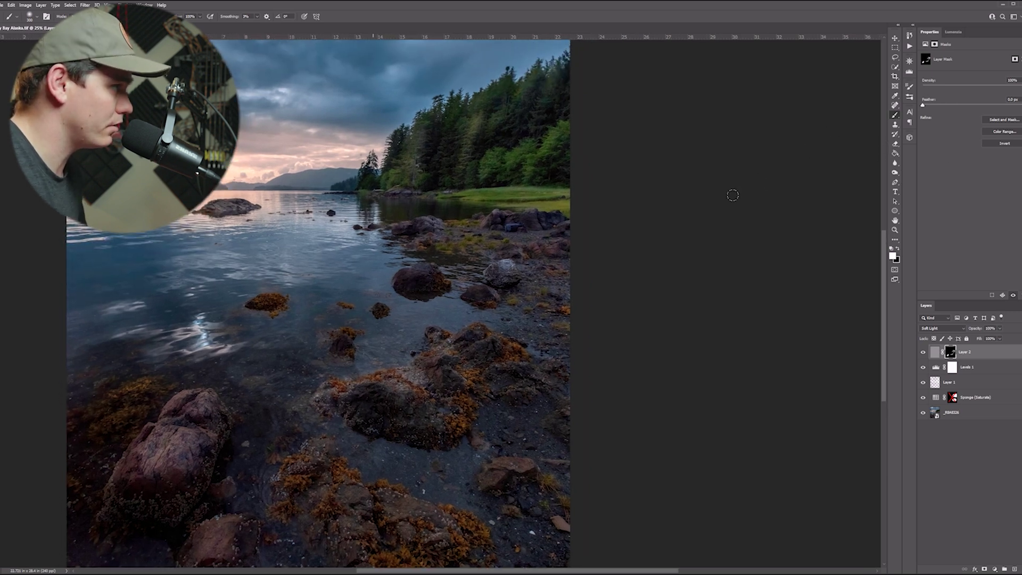
pyautogui.moveTo(865, 134); pyautogui.dragTo(832, 184)
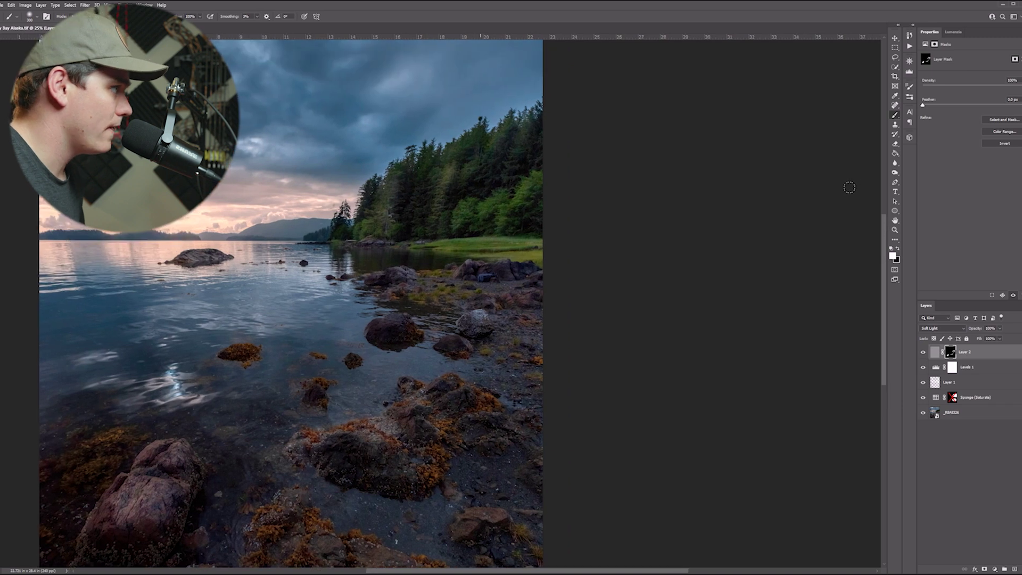
pyautogui.hotkey('ctrl', '-')
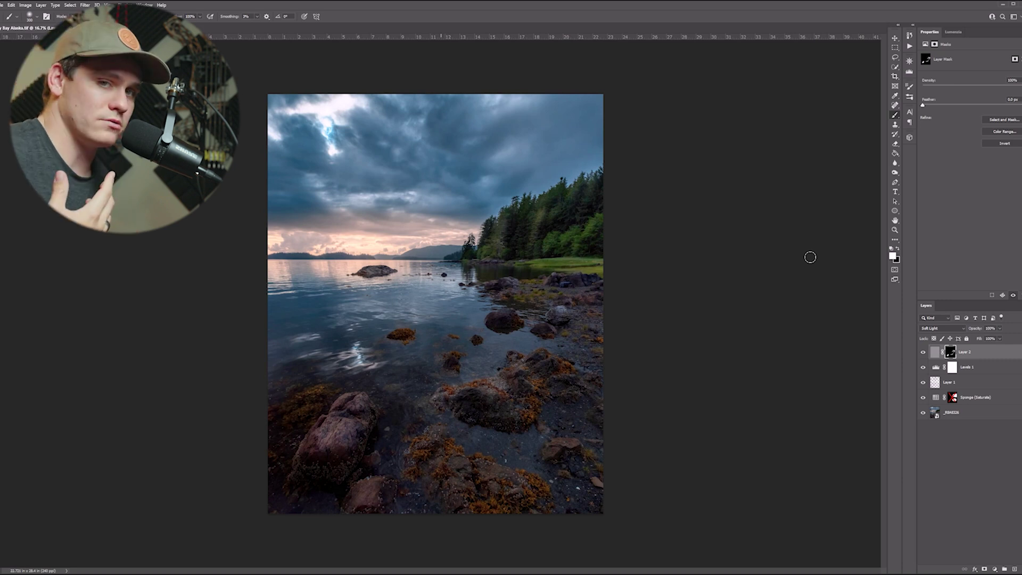
pyautogui.click(968, 461)
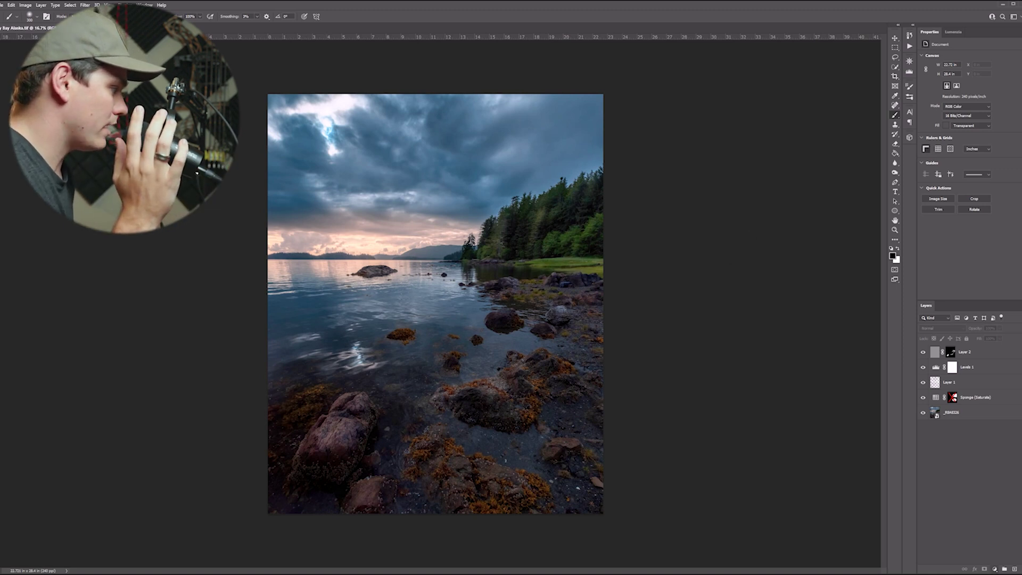
pyautogui.click(994, 569)
pyautogui.click(995, 447)
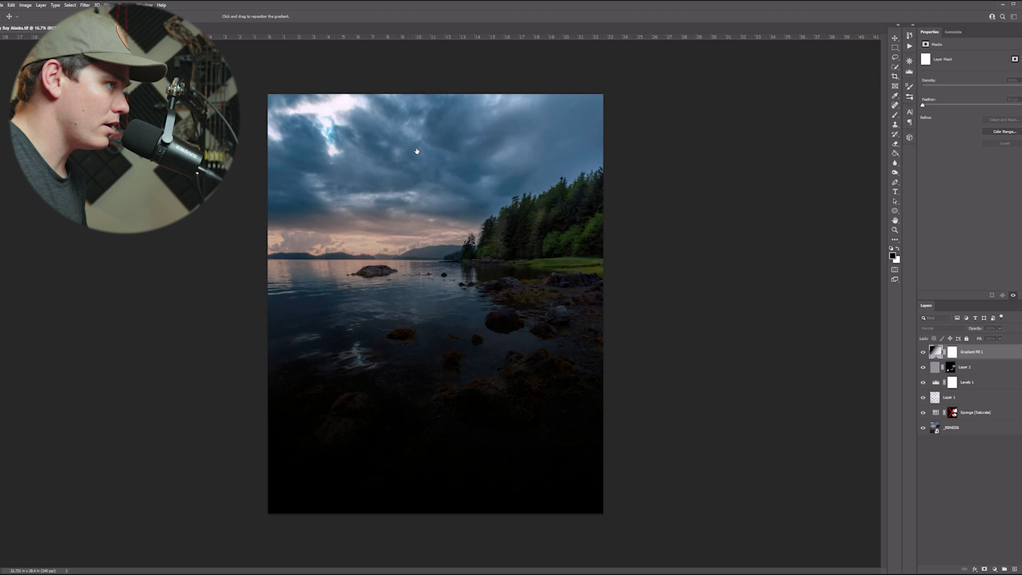
pyautogui.click(459, 151)
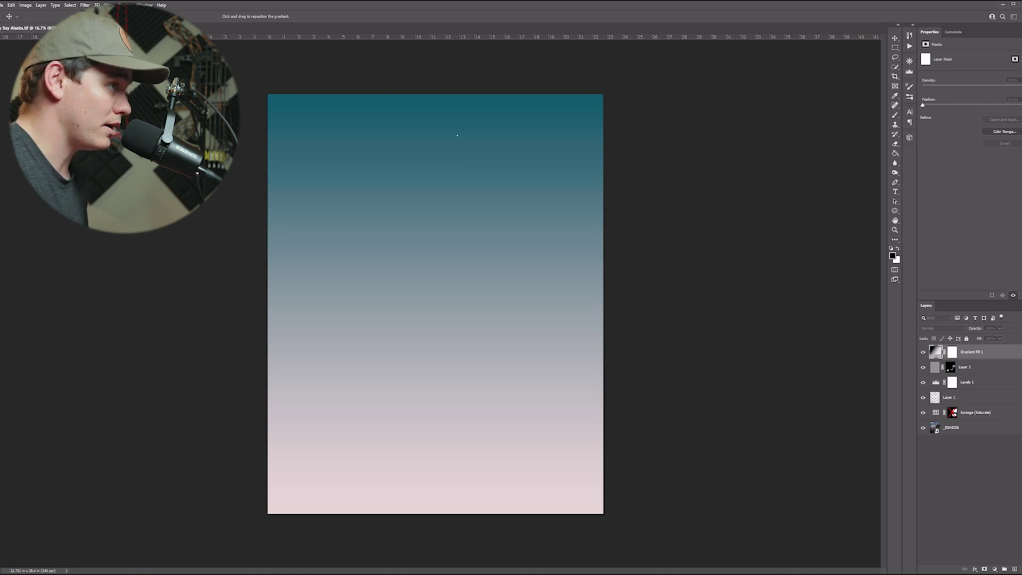
# Change the gradient fill to a diamond style and place its pale pink centre near the horizon
pyautogui.click(843, 230)
pyautogui.moveTo(799, 299); pyautogui.dragTo(766, 238)
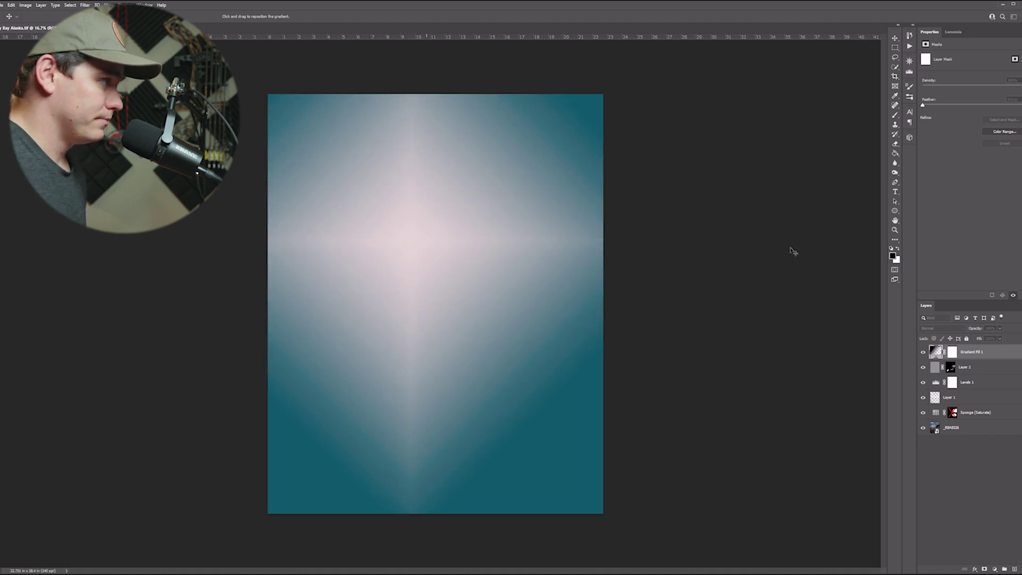
pyautogui.press('b')
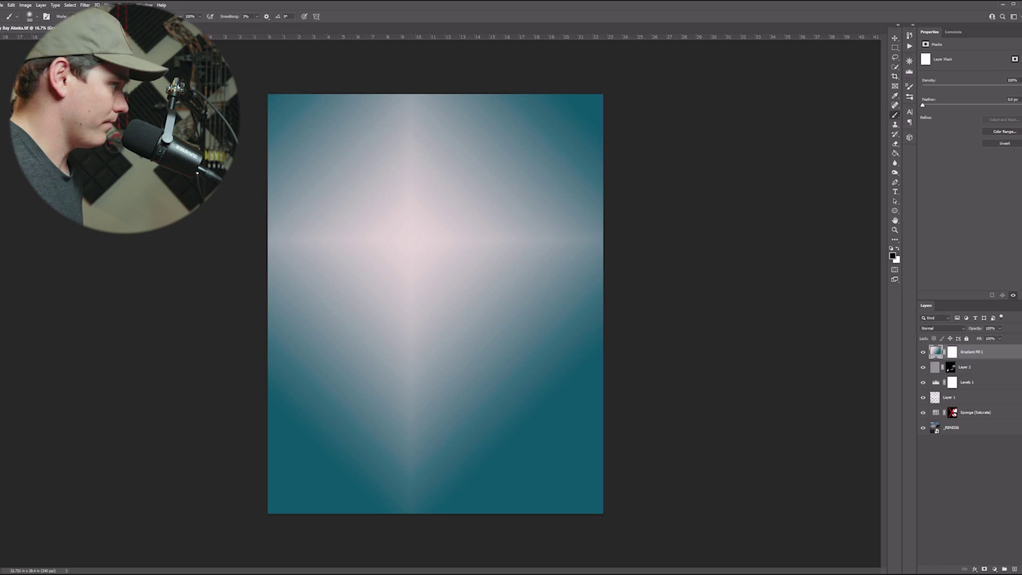
# Blend the gradient fill into the photo with the Soft Light mode at 28% opacity
pyautogui.click(942, 328)
pyautogui.click(939, 423)
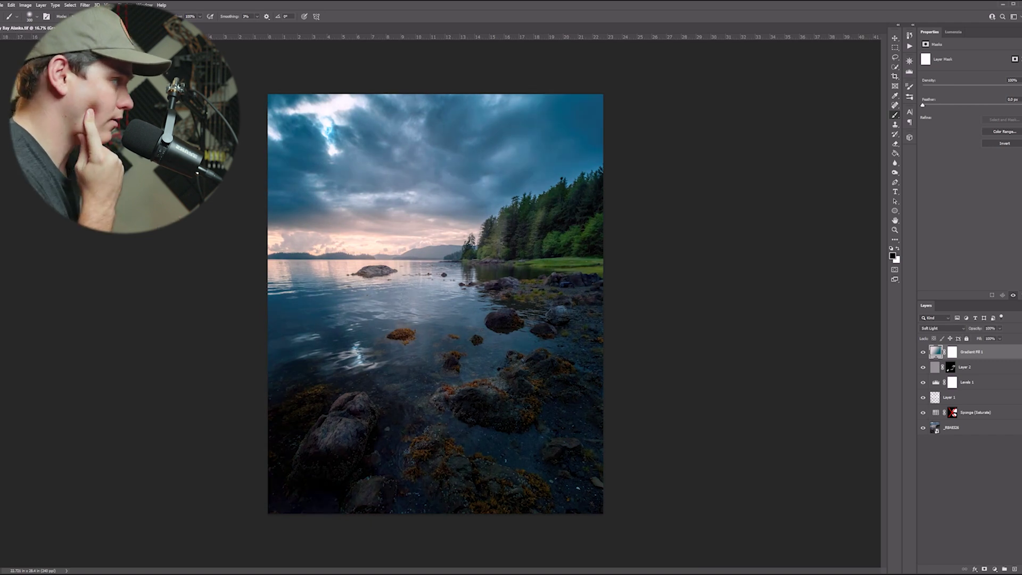
pyautogui.click(999, 329)
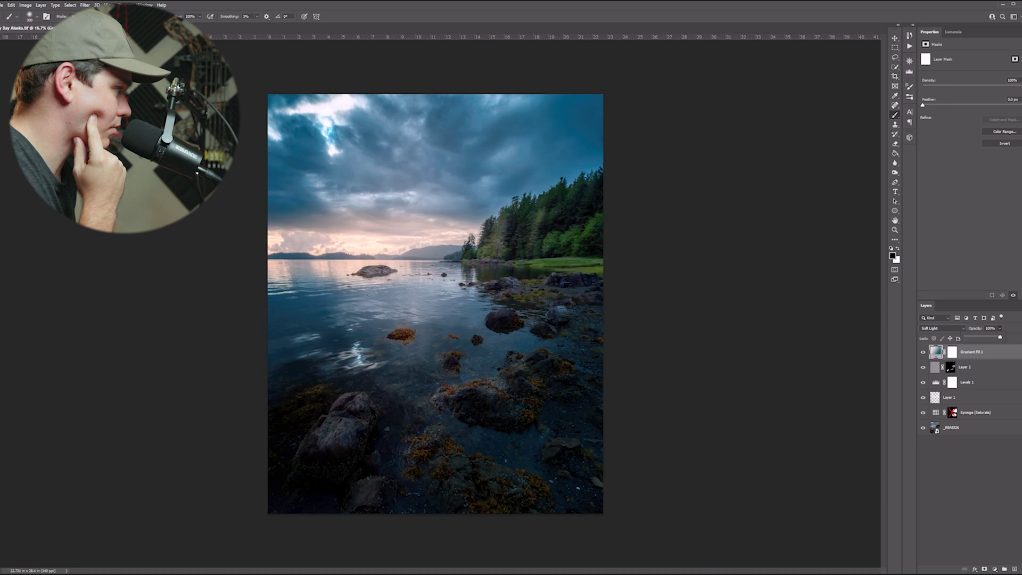
pyautogui.moveTo(1001, 336); pyautogui.dragTo(966, 337)
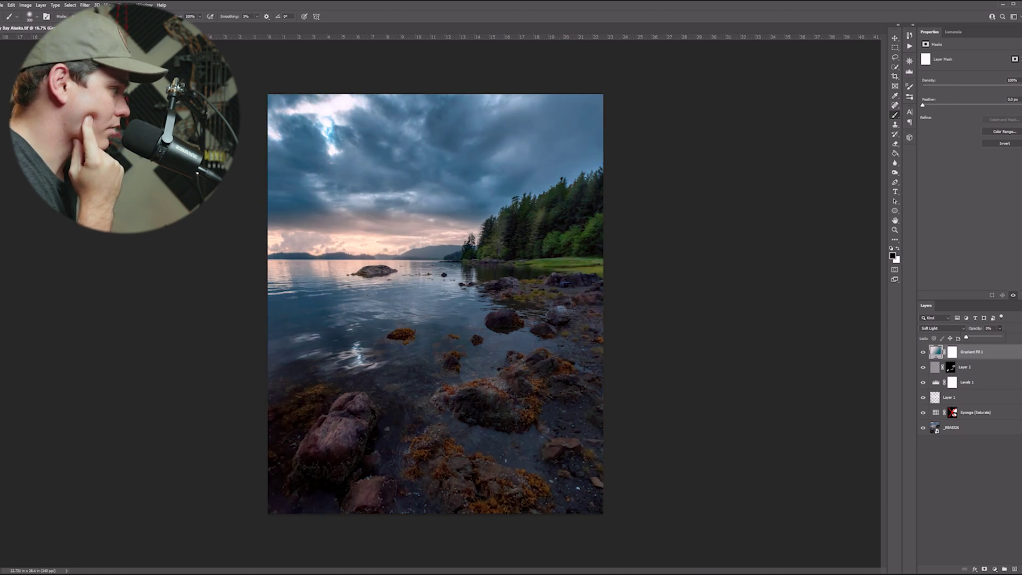
pyautogui.moveTo(966, 337); pyautogui.dragTo(973, 337)
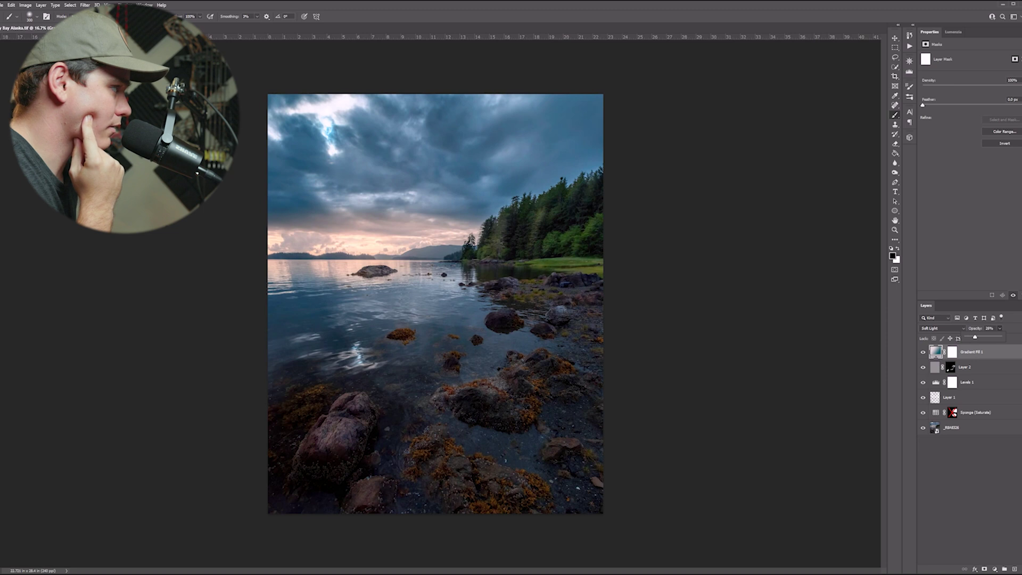
pyautogui.click(969, 479)
# Compare the image with and without the gradient fill to judge its effect on the rocks and water
pyautogui.click(922, 352)
pyautogui.click(922, 352)
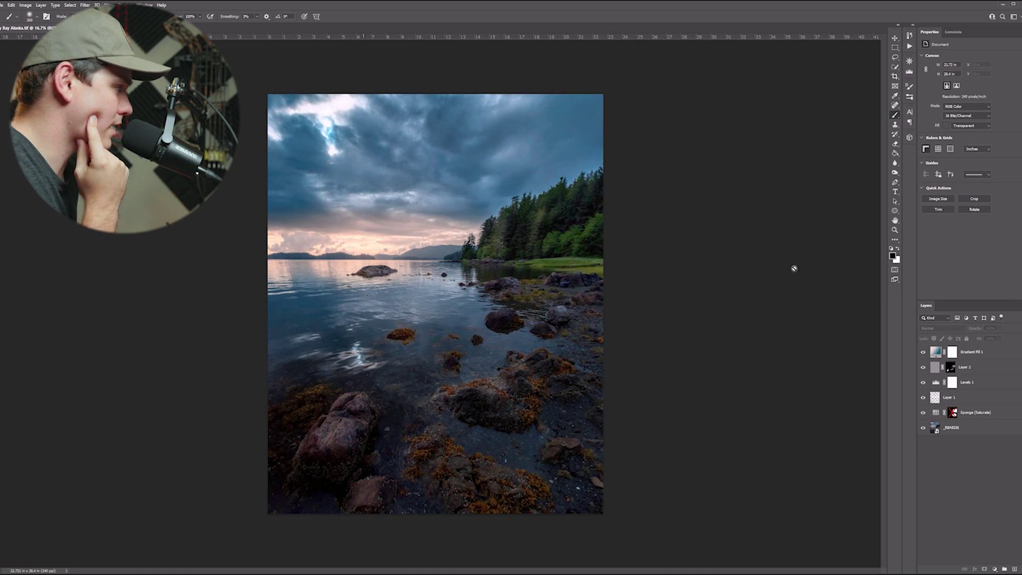
pyautogui.click(923, 352)
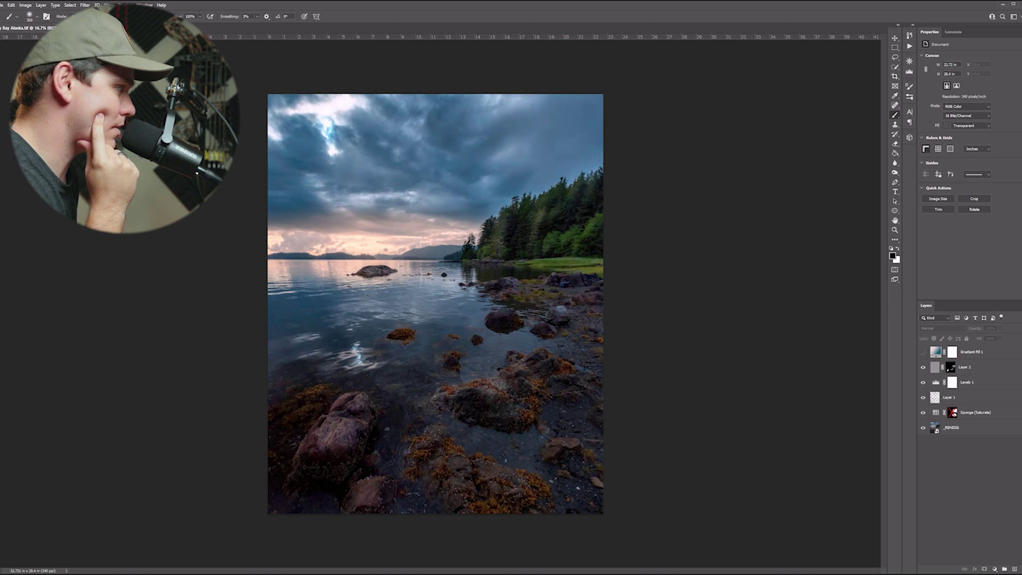
pyautogui.doubleClick(1001, 352)
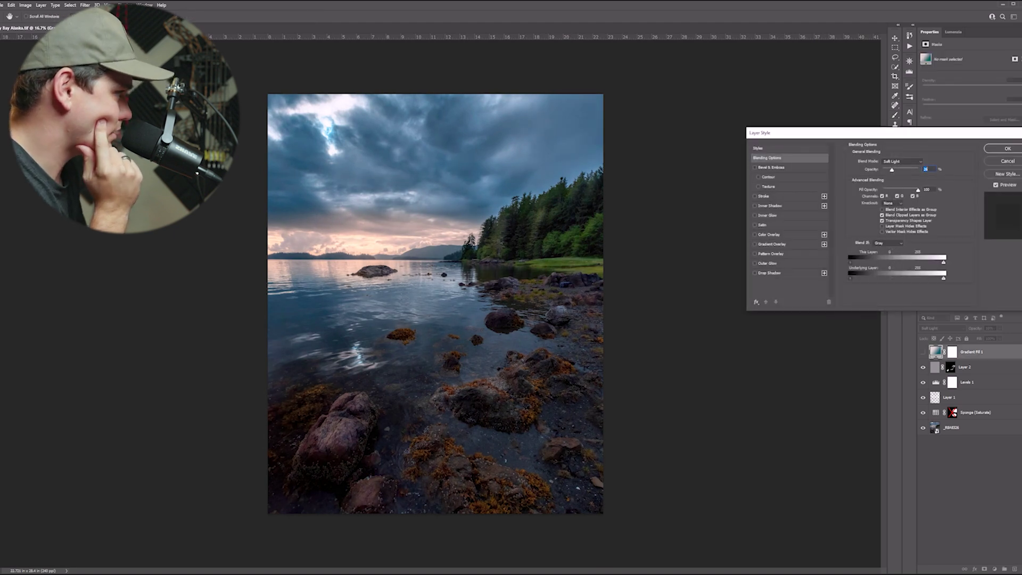
pyautogui.press('Return')
pyautogui.click(922, 351)
# Paint black on the gradient fill's mask over the large reddish foreground rocks to remove the teal tint there
pyautogui.click(952, 352)
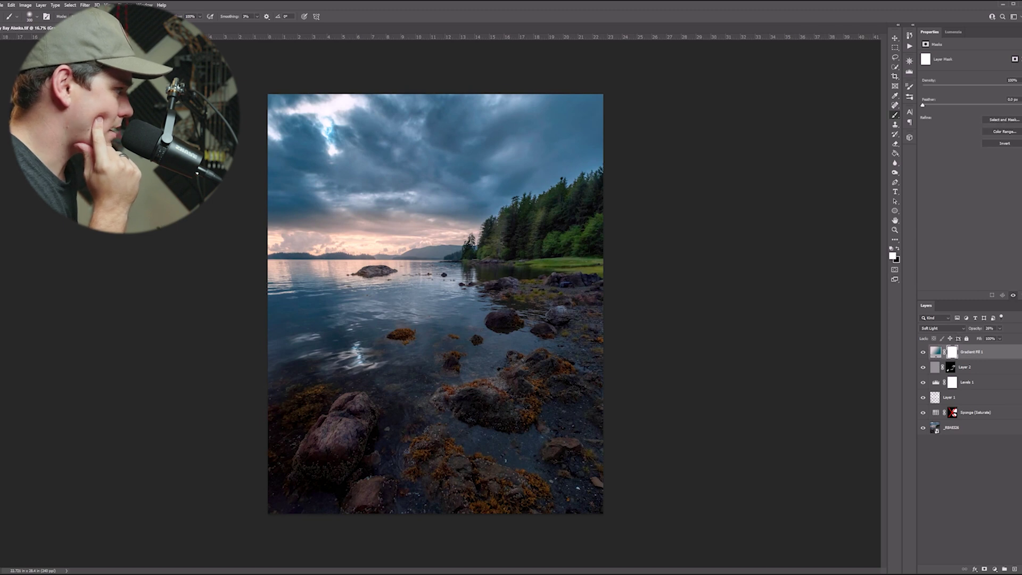
pyautogui.press('x')
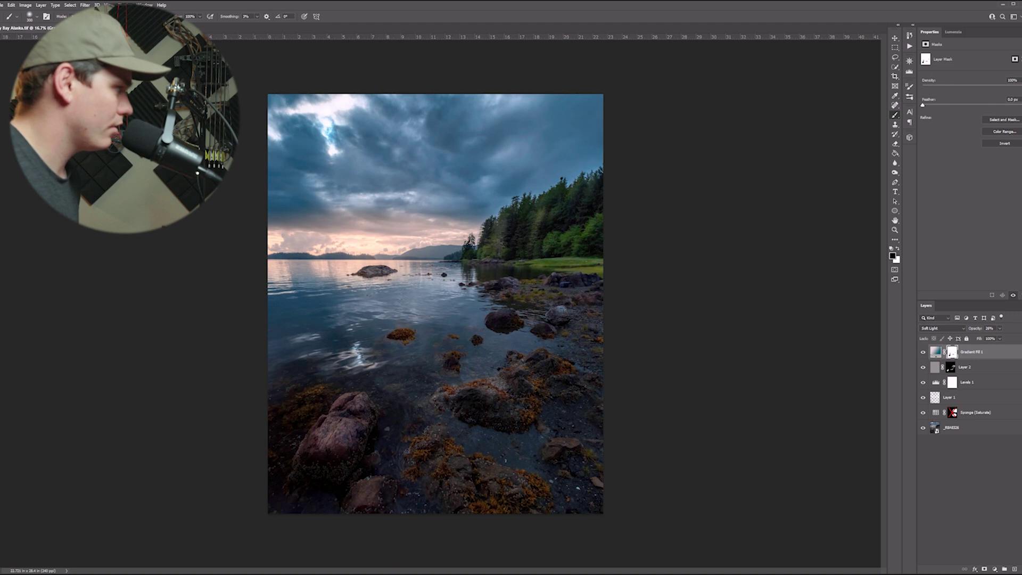
pyautogui.click(961, 479)
# Toggle the masked gradient fill on and off repeatedly to check the colour grading across the whole image
pyautogui.click(923, 352)
pyautogui.click(922, 351)
pyautogui.click(922, 352)
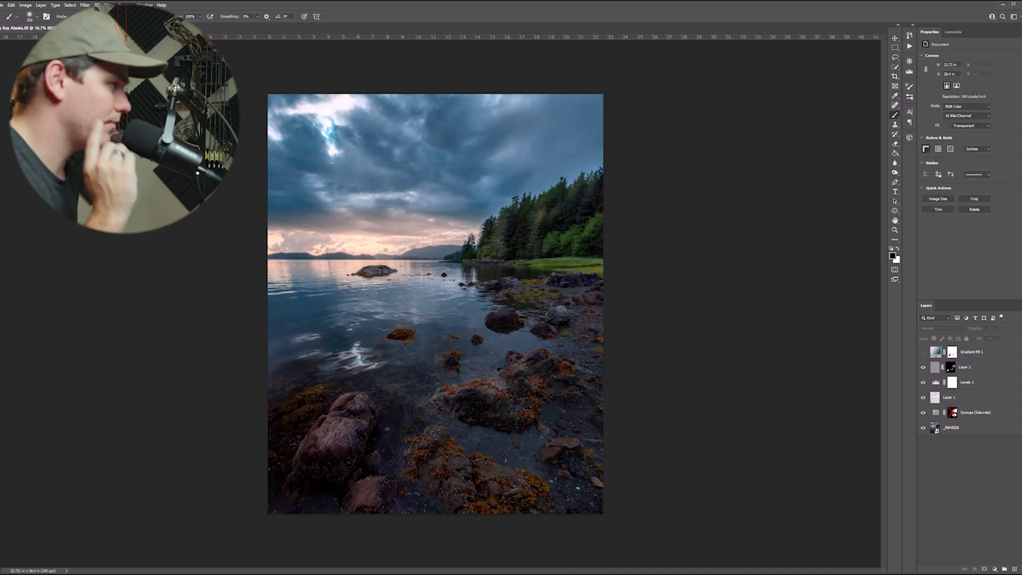
pyautogui.click(923, 352)
pyautogui.click(923, 352)
pyautogui.click(922, 352)
pyautogui.click(923, 352)
pyautogui.click(923, 351)
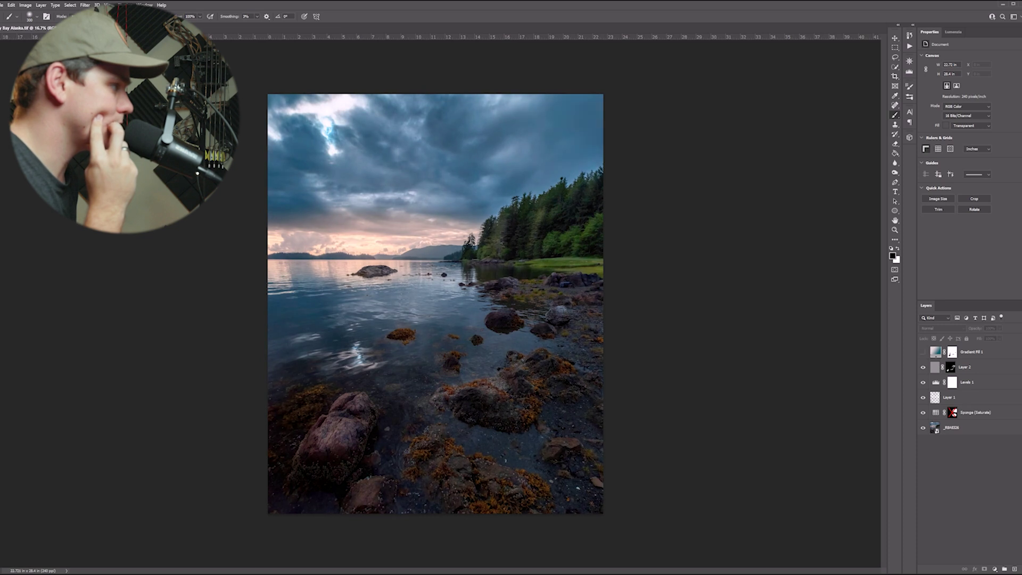
pyautogui.click(923, 352)
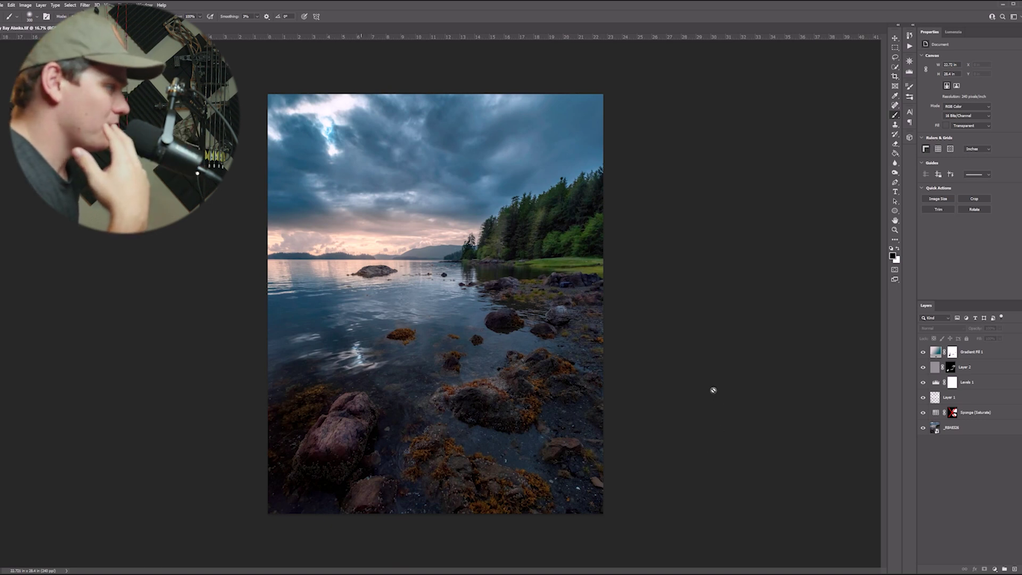
pyautogui.hotkey('alt', '.')
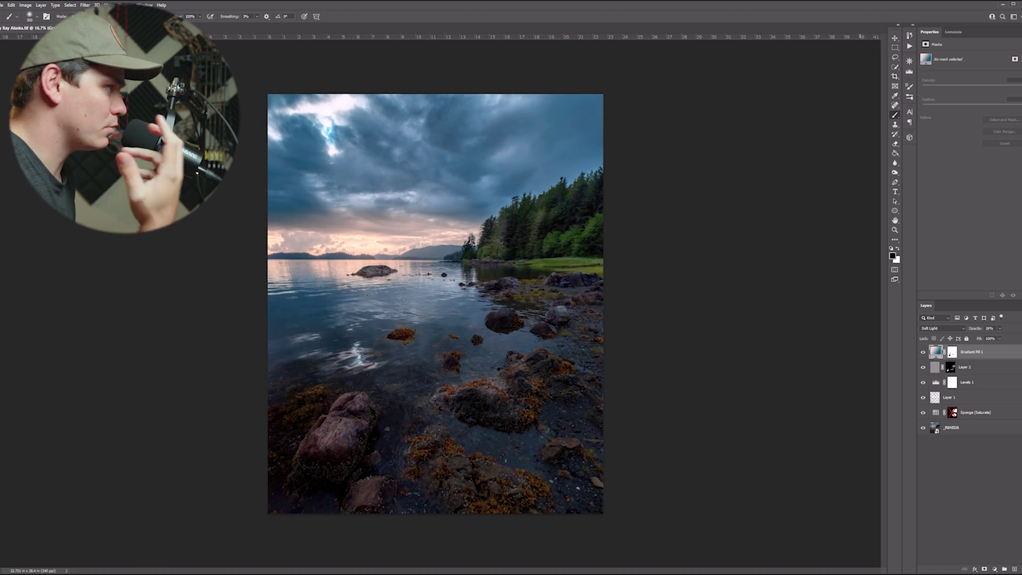
pyautogui.click(969, 484)
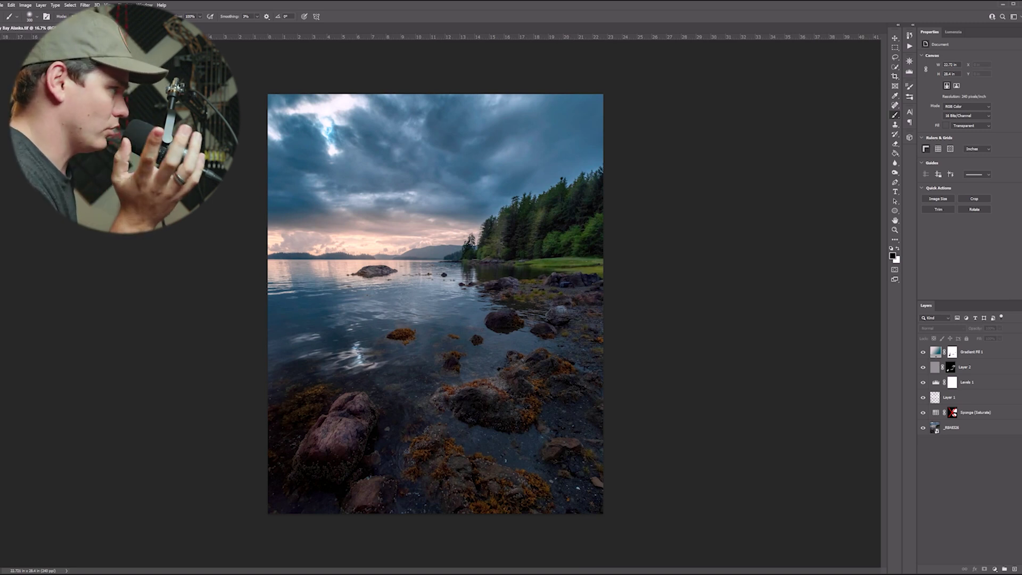
# Add a Gradient Map adjustment layer at the top of the stack using a muted blue-grey preset from the Grays group
pyautogui.click(994, 569)
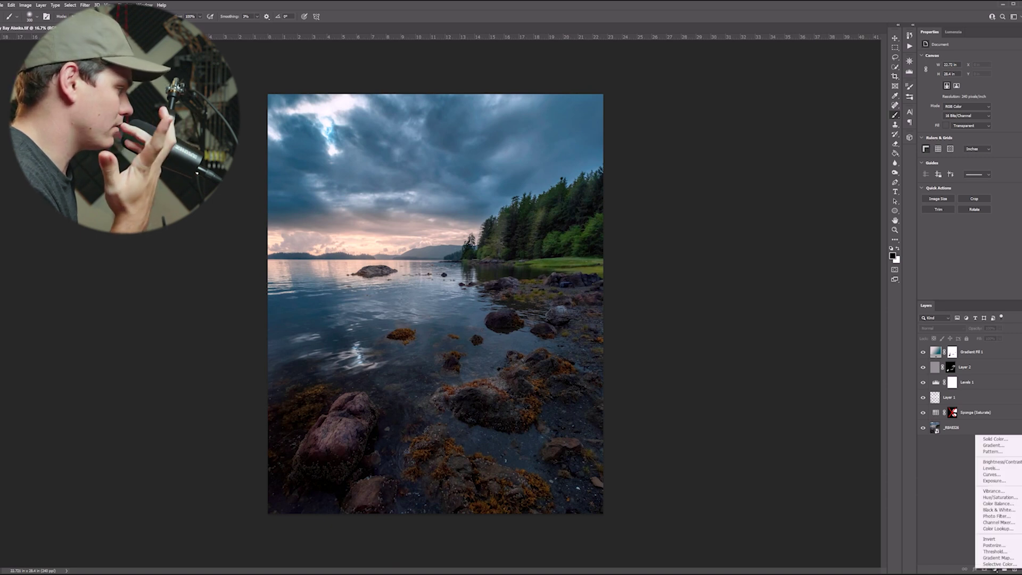
pyautogui.click(996, 558)
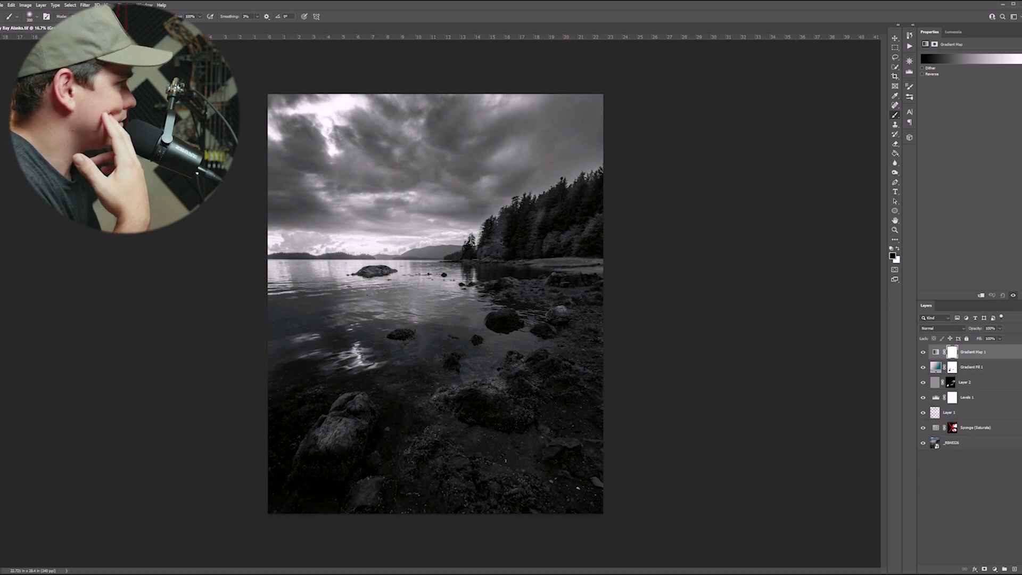
pyautogui.click(1020, 59)
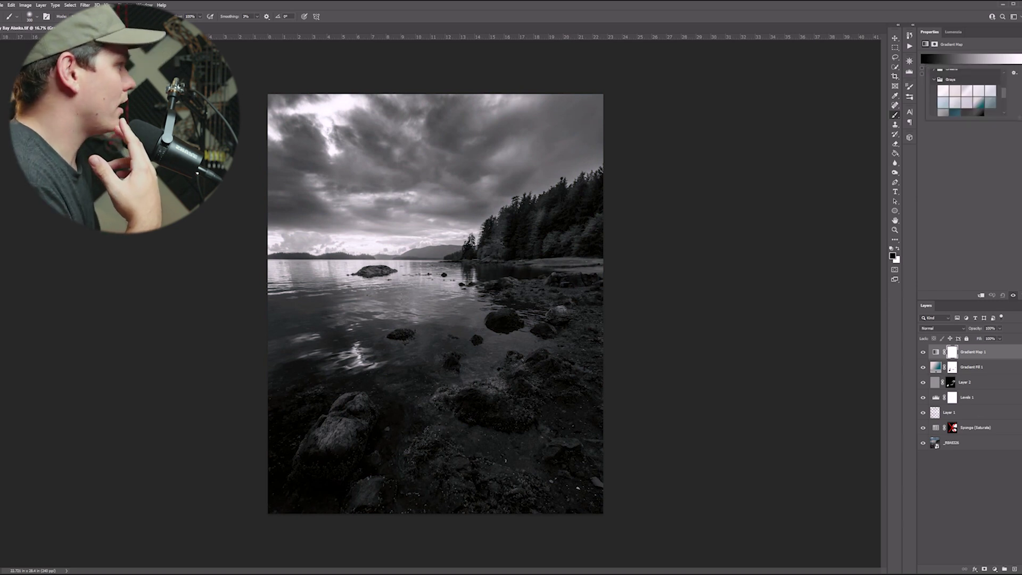
pyautogui.scroll(-3, 966, 93)
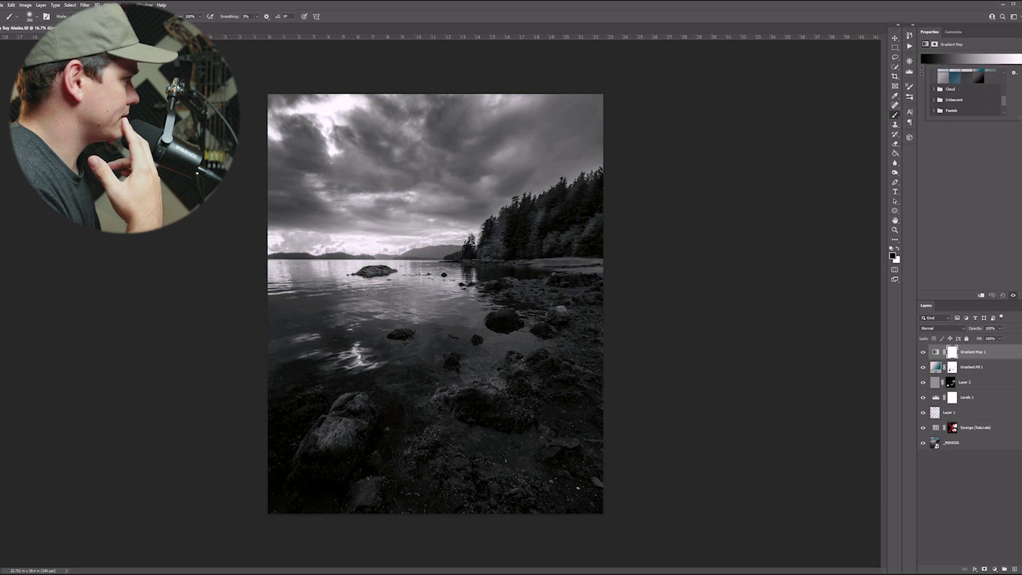
pyautogui.click(989, 86)
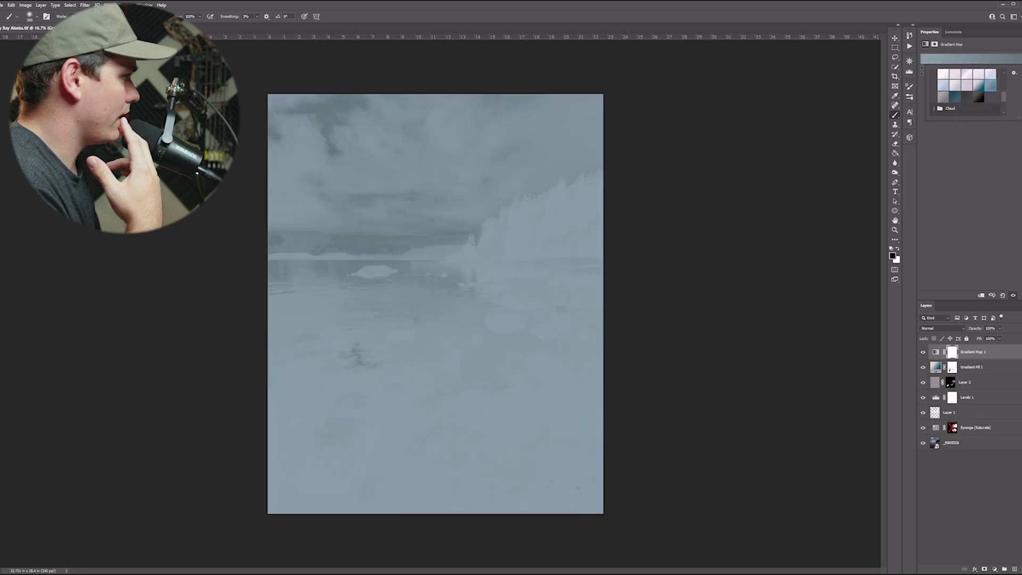
pyautogui.press('Return')
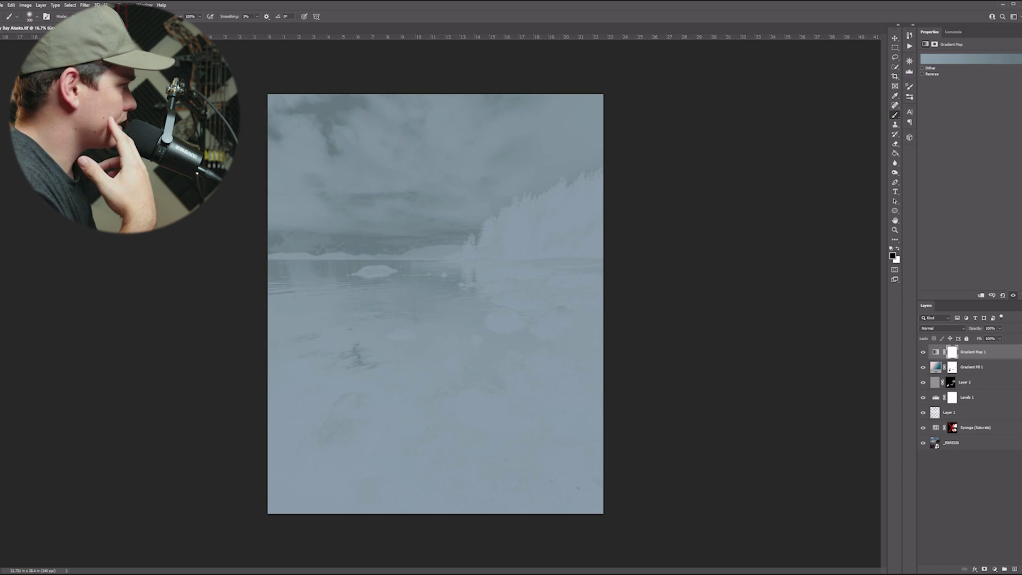
# Reverse the gradient map's tones after comparing both directions
pyautogui.click(923, 74)
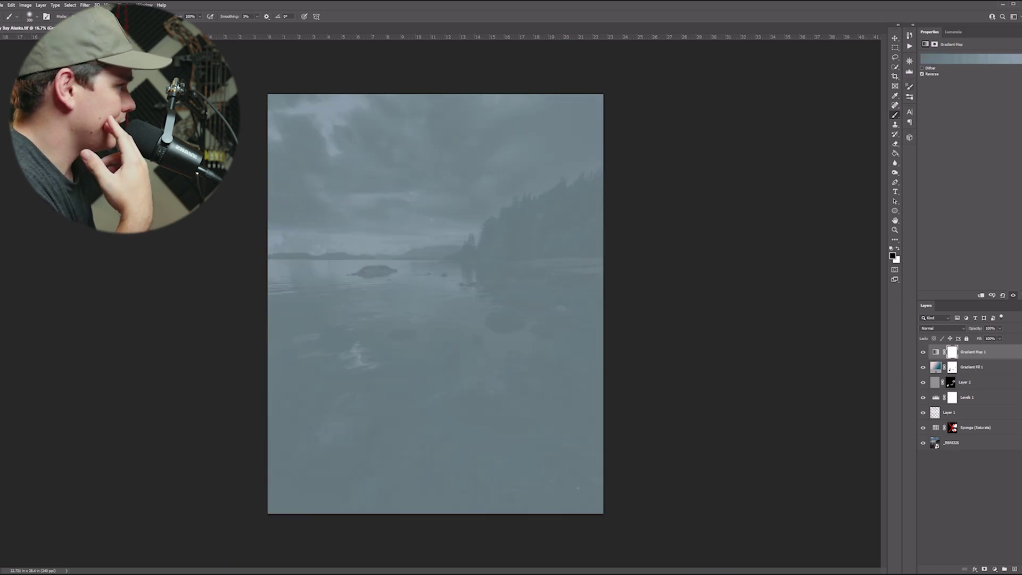
pyautogui.click(922, 74)
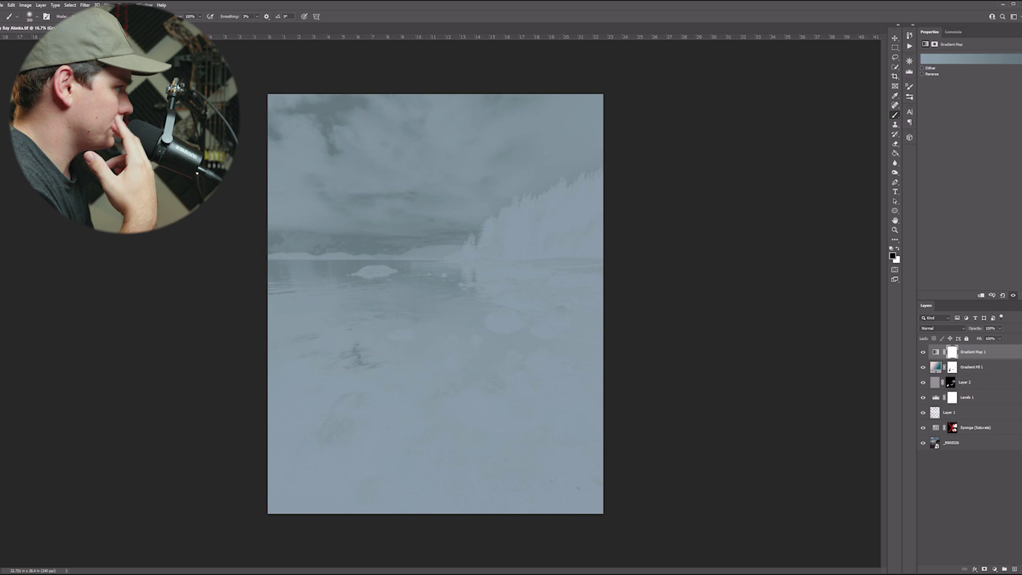
pyautogui.click(922, 74)
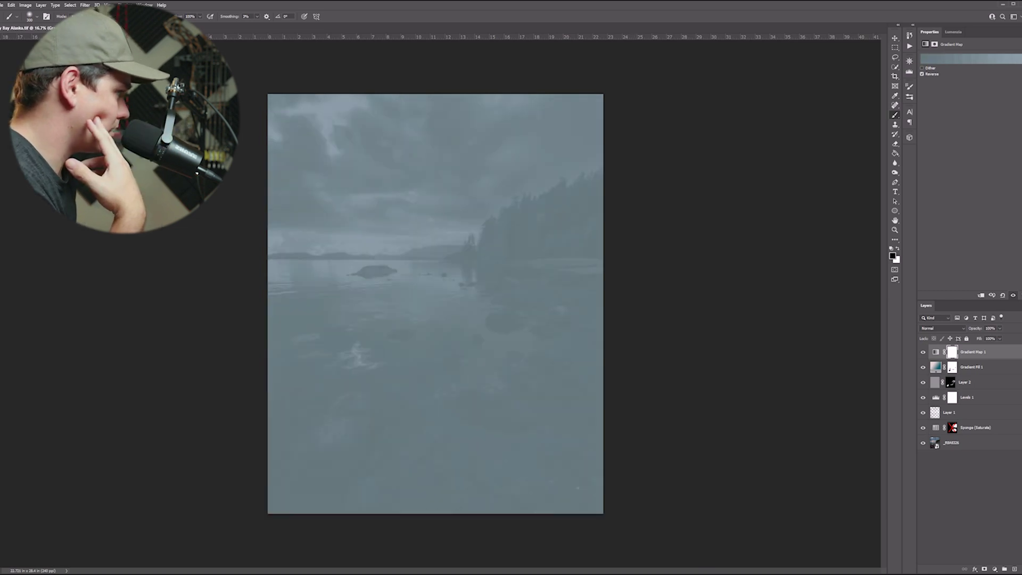
# Set the gradient map layer to the Hard Mix blend mode and its fill to 15%
pyautogui.click(942, 328)
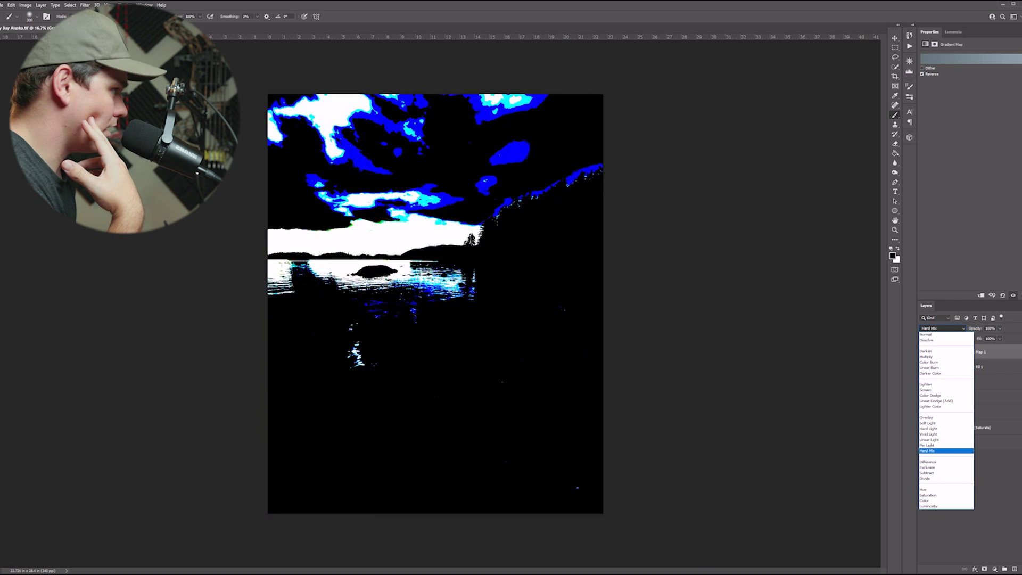
pyautogui.press('Return')
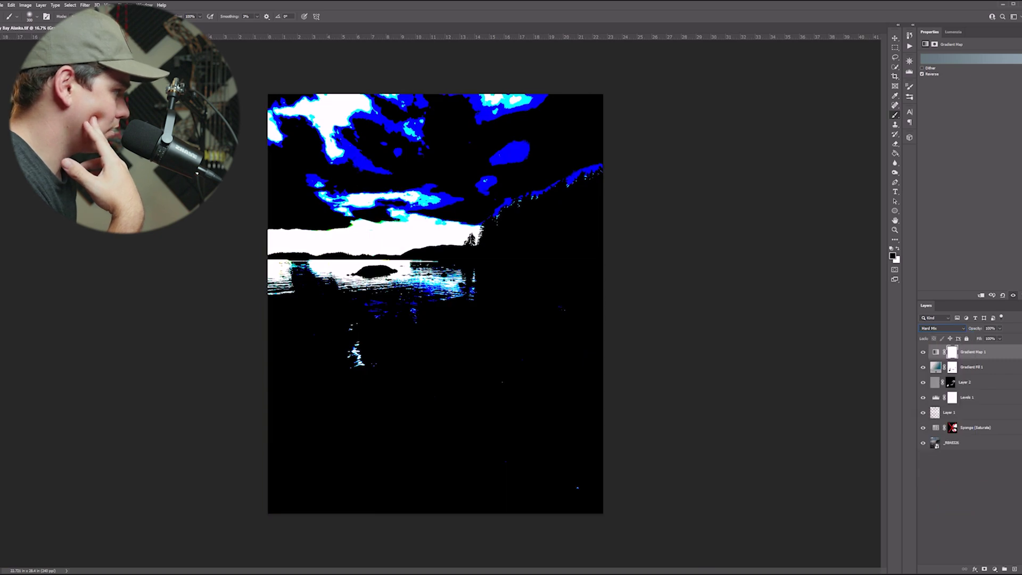
pyautogui.click(989, 339)
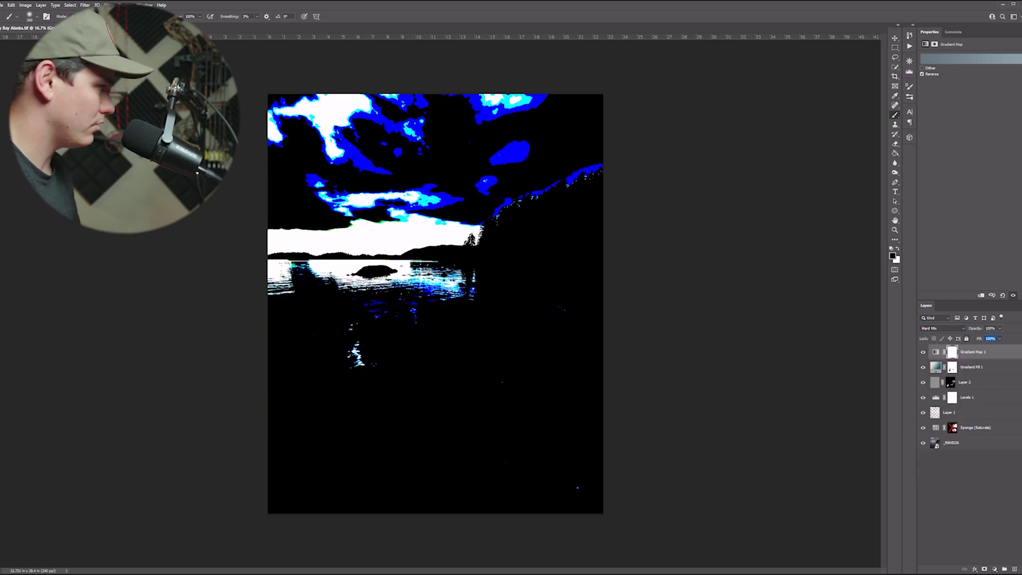
pyautogui.write('15')
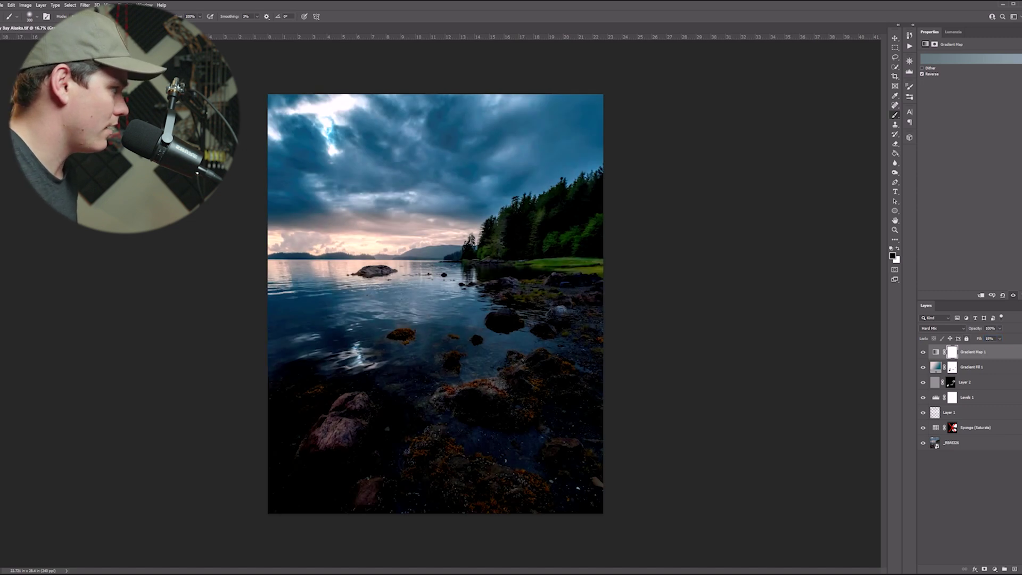
# Lower the gradient map layer's opacity to 17%
pyautogui.click(999, 339)
pyautogui.moveTo(985, 337); pyautogui.dragTo(971, 337)
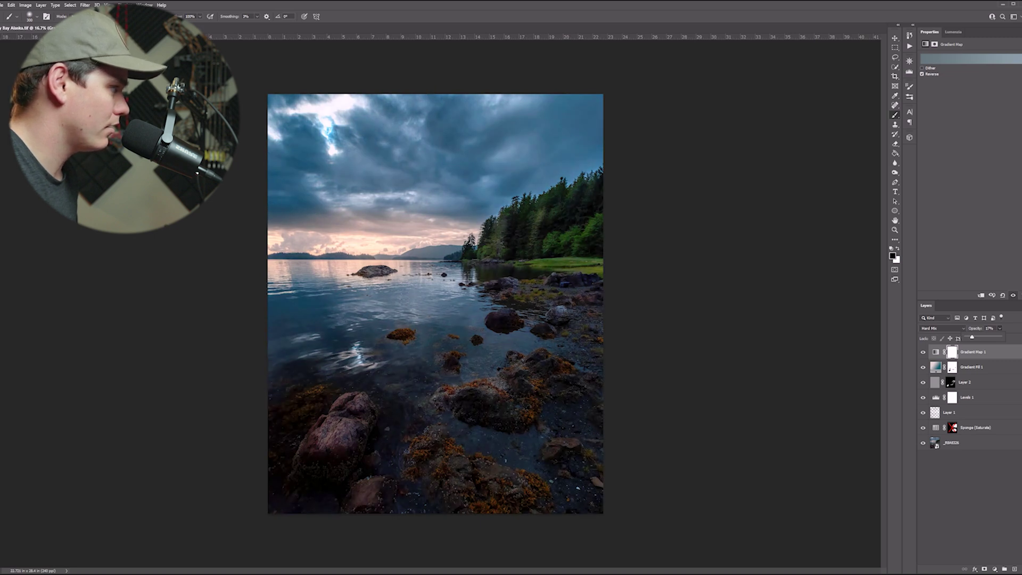
pyautogui.click(968, 500)
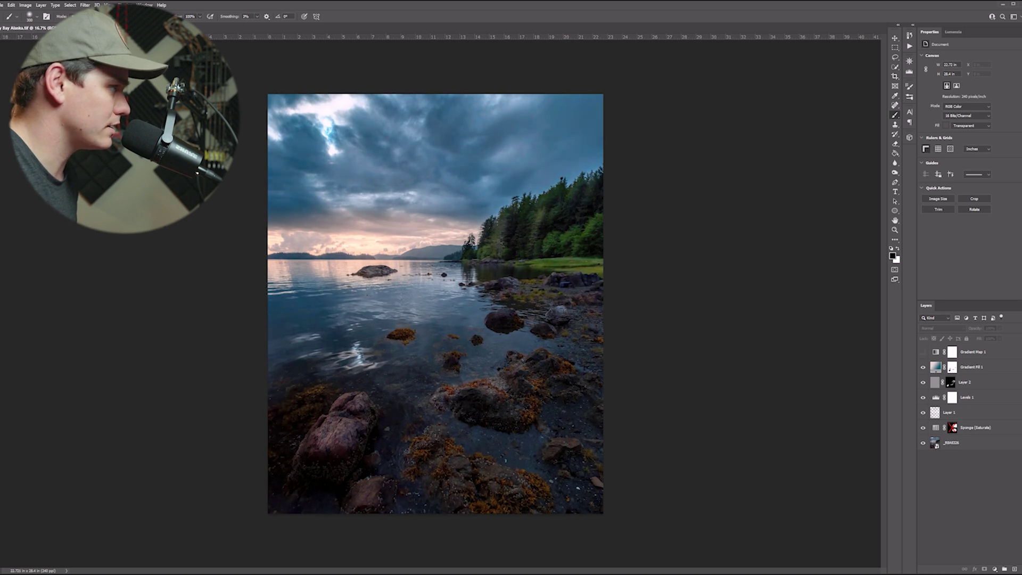
# Toggle the gradient map and gradient fill layers to compare the colour grading, and select the gradient map's layer mask
pyautogui.moveTo(923, 352); pyautogui.dragTo(923, 367)
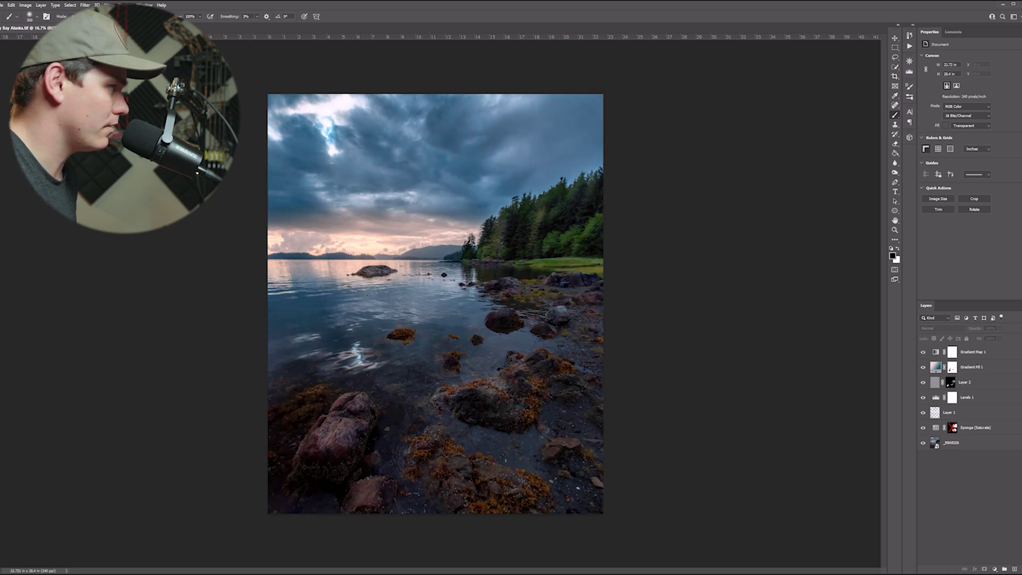
pyautogui.moveTo(923, 367)
pyautogui.mouseDown()
pyautogui.moveTo(923, 352)
pyautogui.moveTo(923, 367)
pyautogui.mouseUp()
pyautogui.click(952, 352)
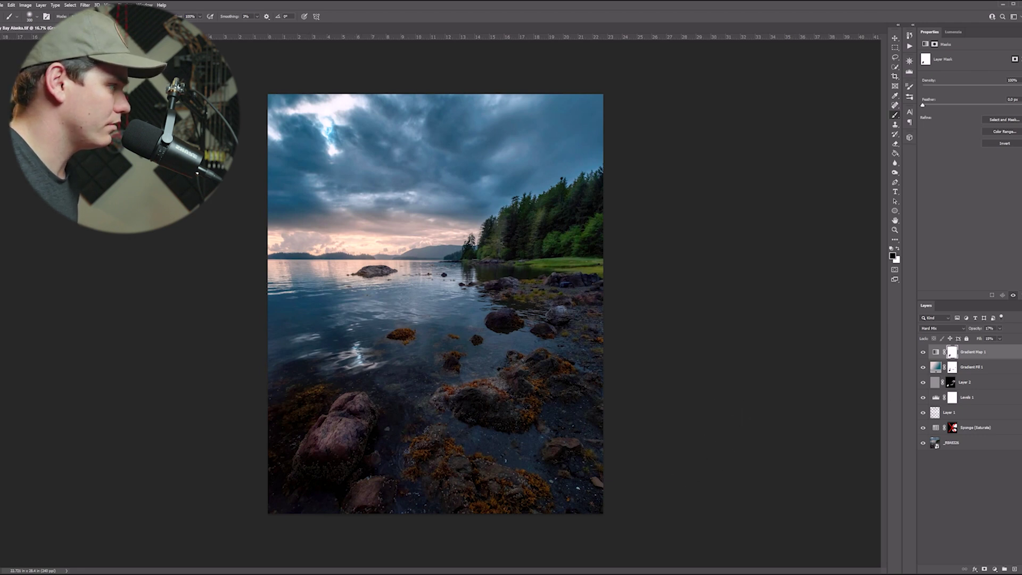
pyautogui.moveTo(923, 352)
pyautogui.mouseDown()
pyautogui.moveTo(923, 367)
pyautogui.moveTo(922, 353)
pyautogui.mouseUp()
pyautogui.moveTo(928, 352); pyautogui.dragTo(928, 366)
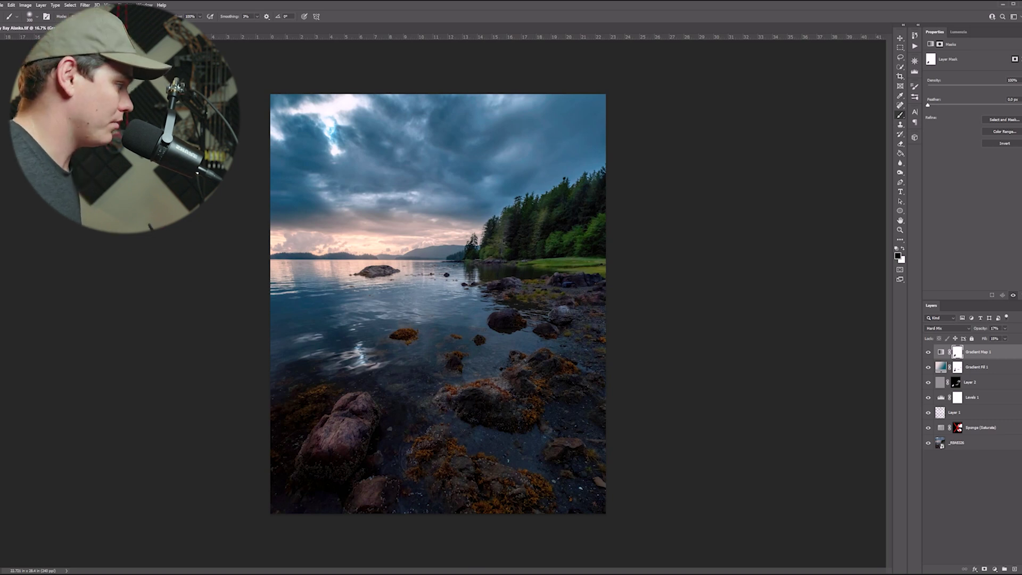
# Add a Photo Filter adjustment layer with Warming Filter (85) above the gradient map and compare the image without and with it
pyautogui.click(994, 569)
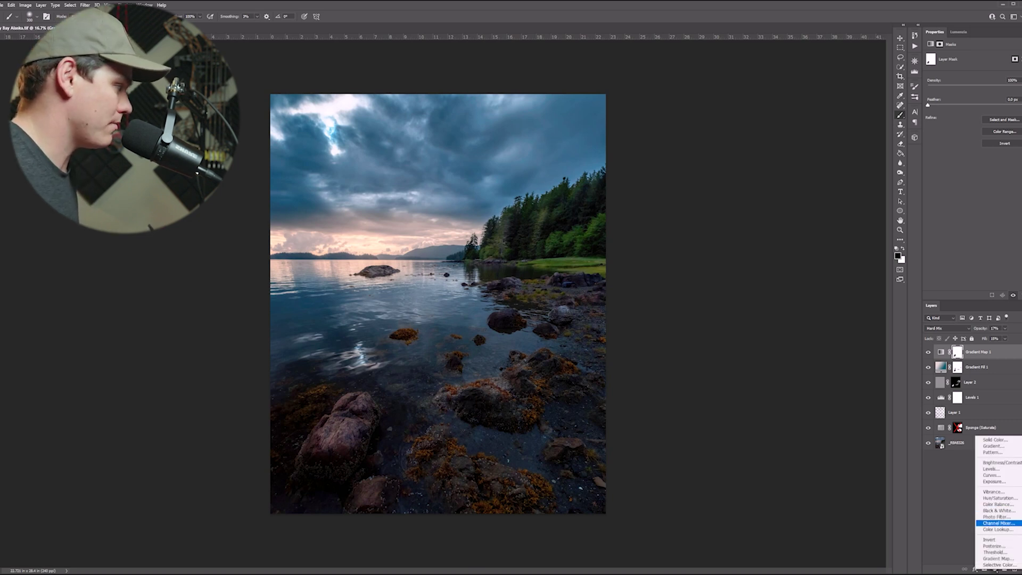
pyautogui.click(994, 516)
pyautogui.click(994, 517)
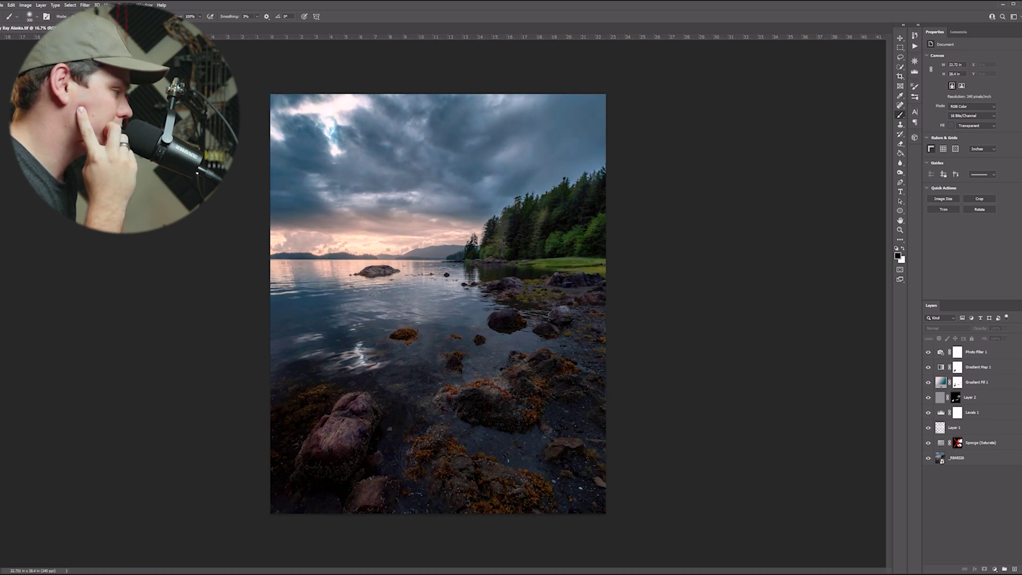
pyautogui.click(929, 352)
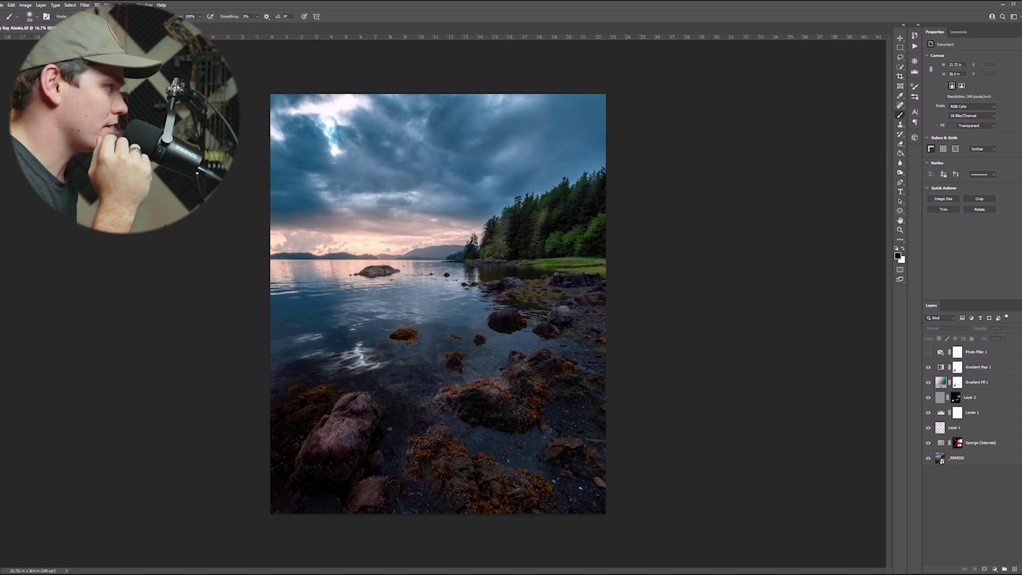
pyautogui.click(974, 351)
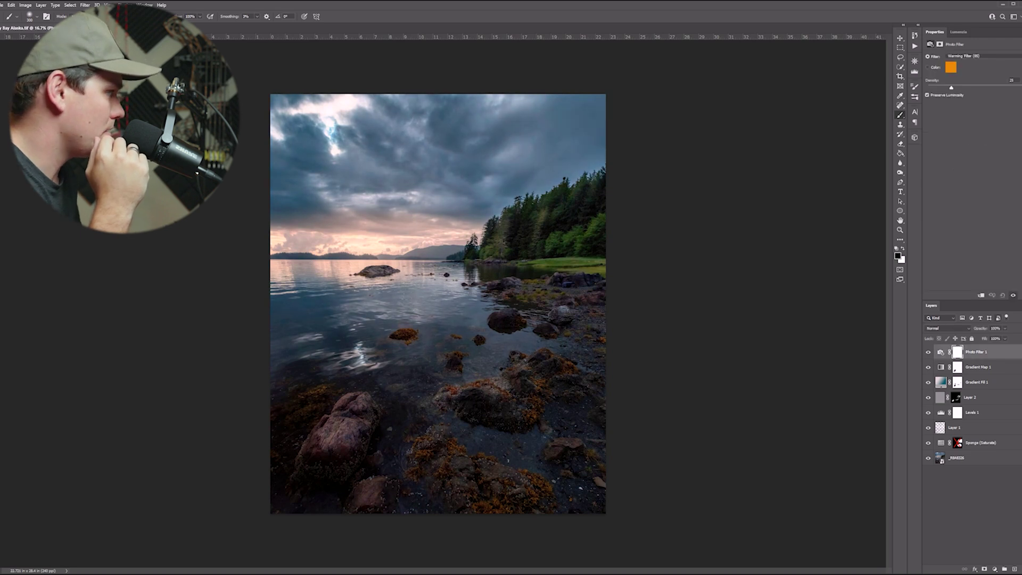
# Reduce the photo filter layer's opacity to about 70%
pyautogui.click(1004, 338)
pyautogui.click(1004, 328)
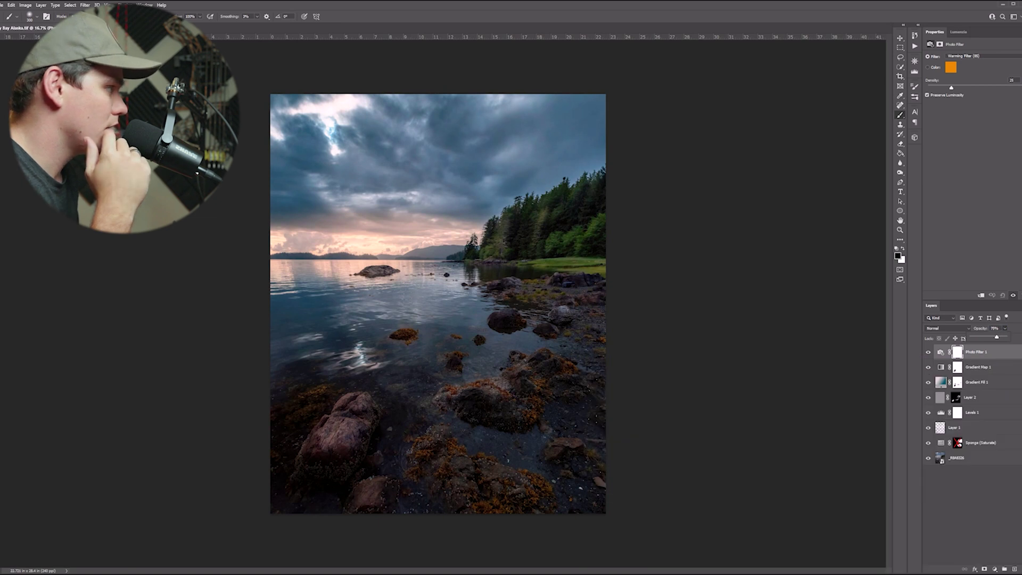
pyautogui.click(972, 505)
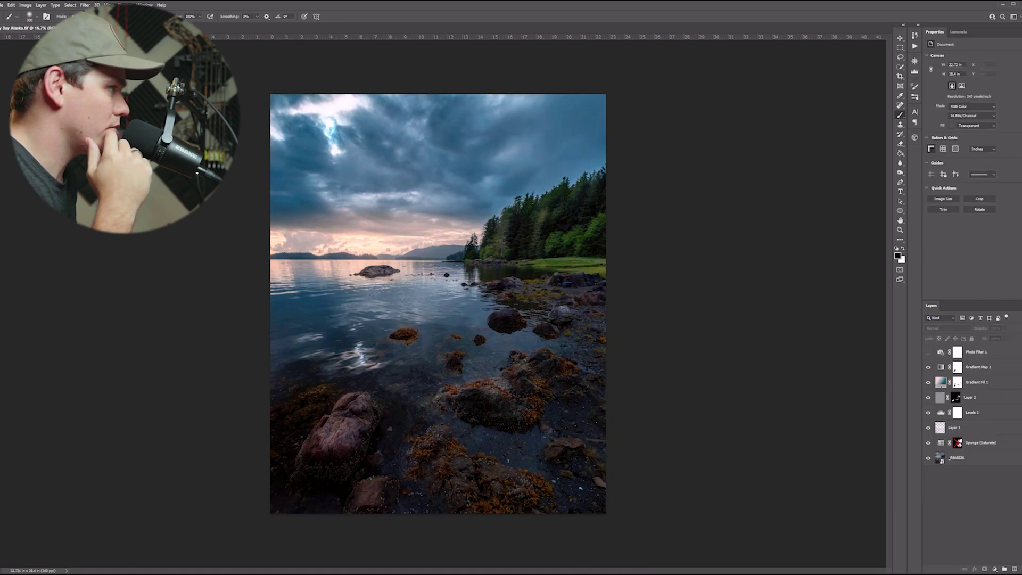